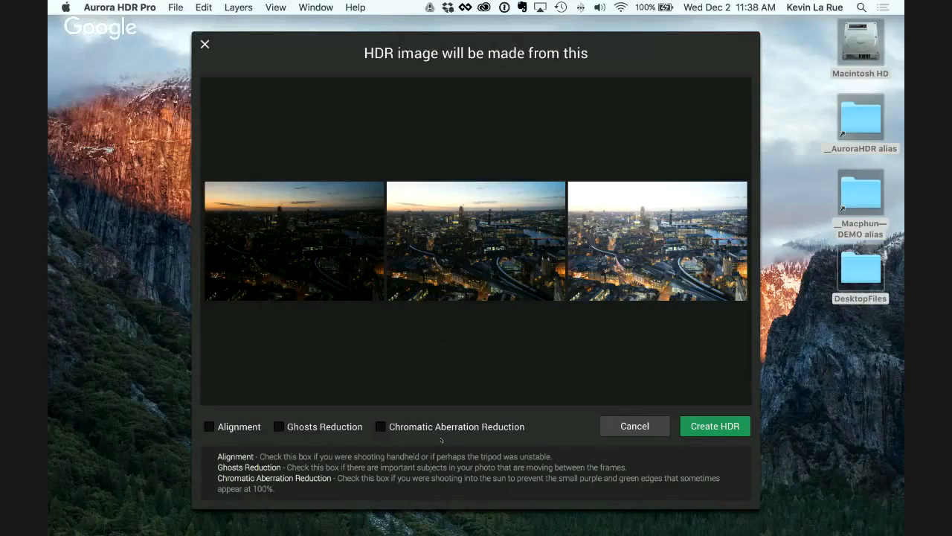
Step: Create the HDR image from the three exposures with all correction options off, and hide the presets
{"action": "left_click", "coordinate": [713, 425]}
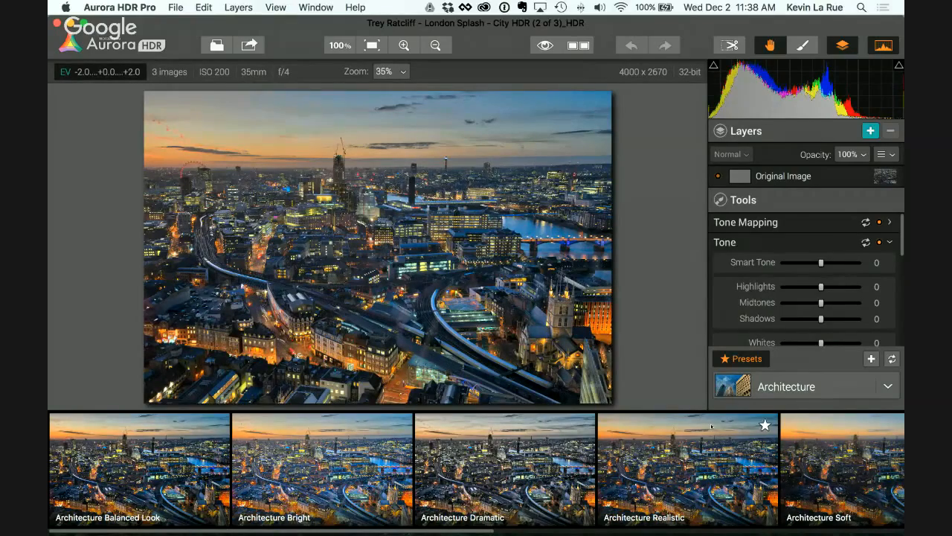
{"action": "left_click", "coordinate": [732, 359]}
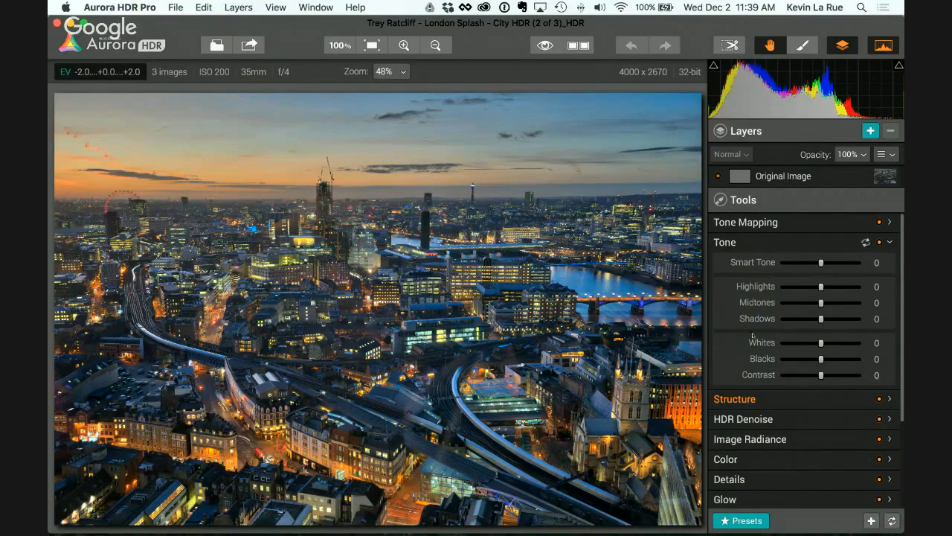
Step: Examine the available adjustment tools, including the Tone, HDR Denoise, Tone Mapping and Structure controls
{"action": "left_click", "coordinate": [725, 242]}
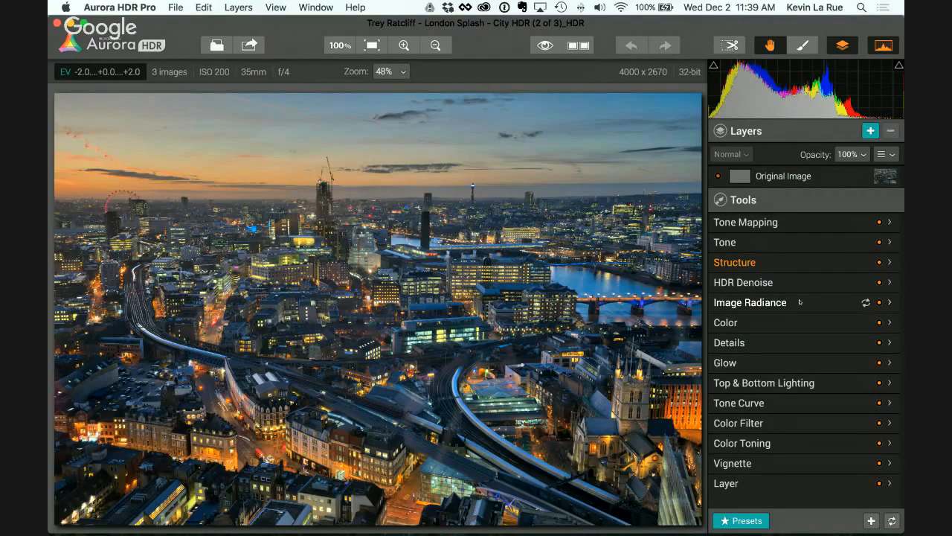
{"action": "left_click", "coordinate": [733, 241]}
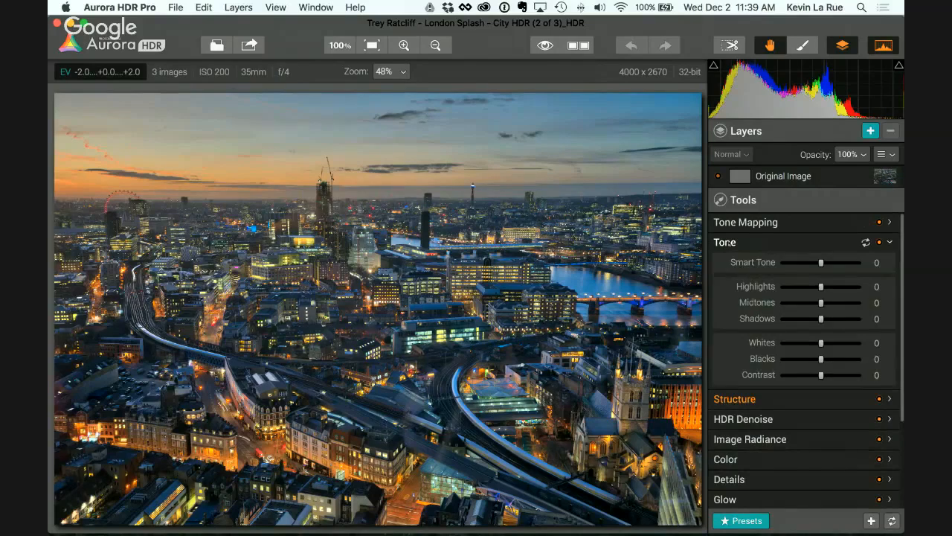
{"action": "left_click", "coordinate": [732, 418]}
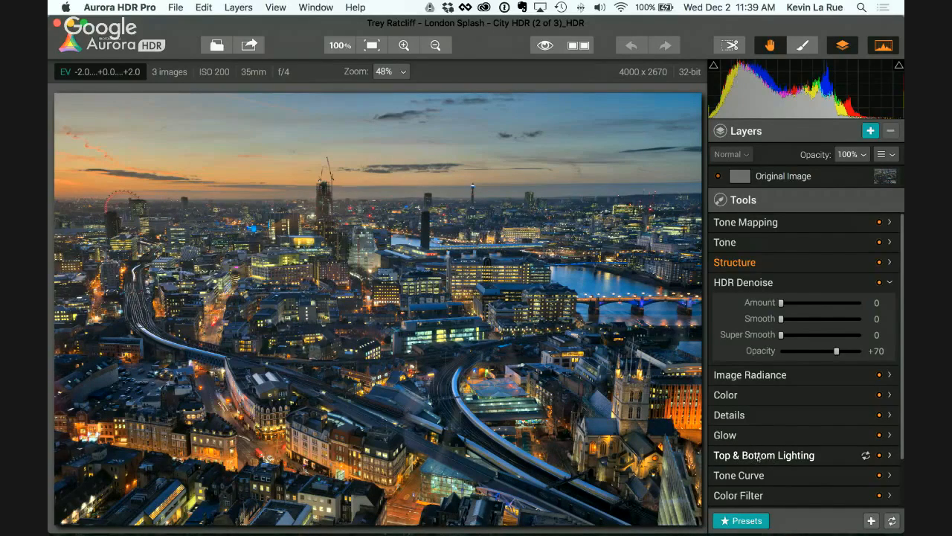
{"action": "scroll", "coordinate": [802, 467], "scroll_direction": "down", "scroll_amount": 3}
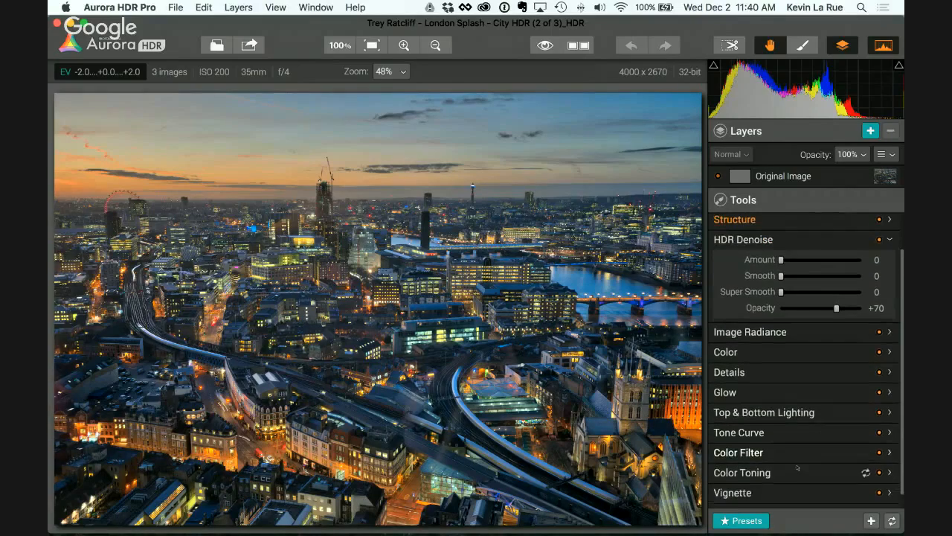
{"action": "scroll", "coordinate": [800, 465], "scroll_direction": "up", "scroll_amount": 3}
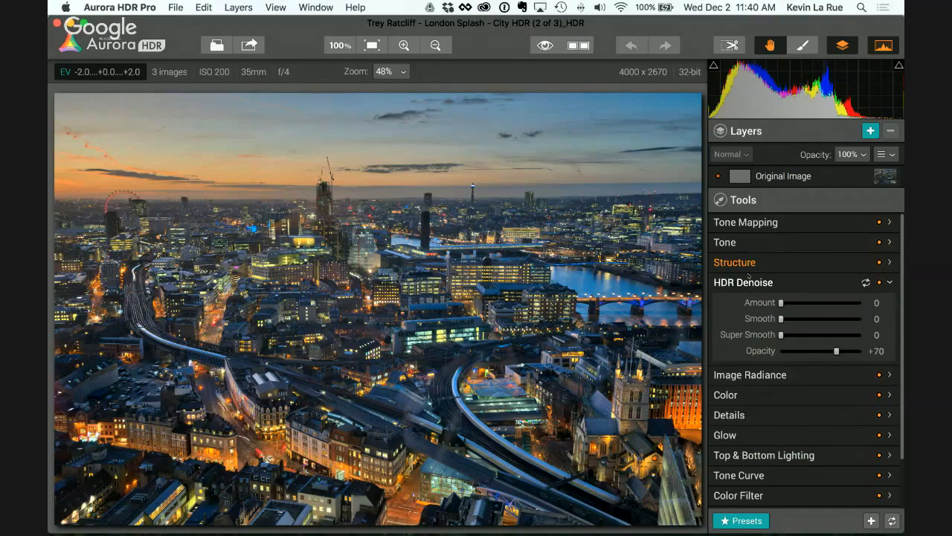
{"action": "left_click", "coordinate": [737, 242]}
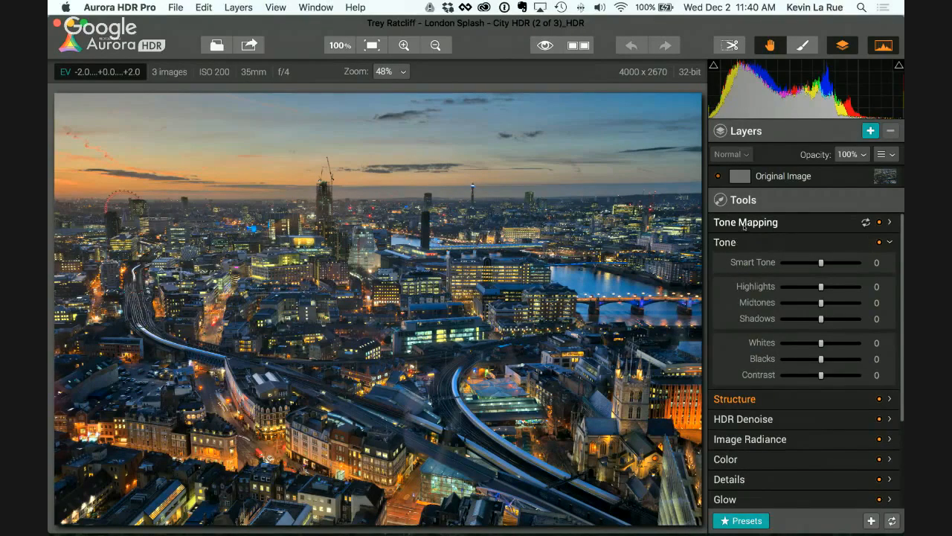
{"action": "left_click", "coordinate": [744, 223]}
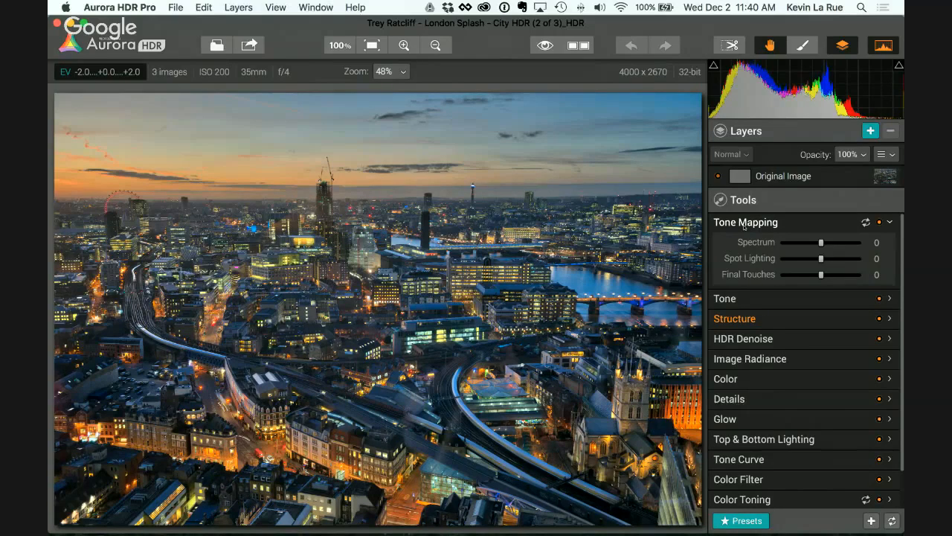
{"action": "left_click", "coordinate": [744, 223]}
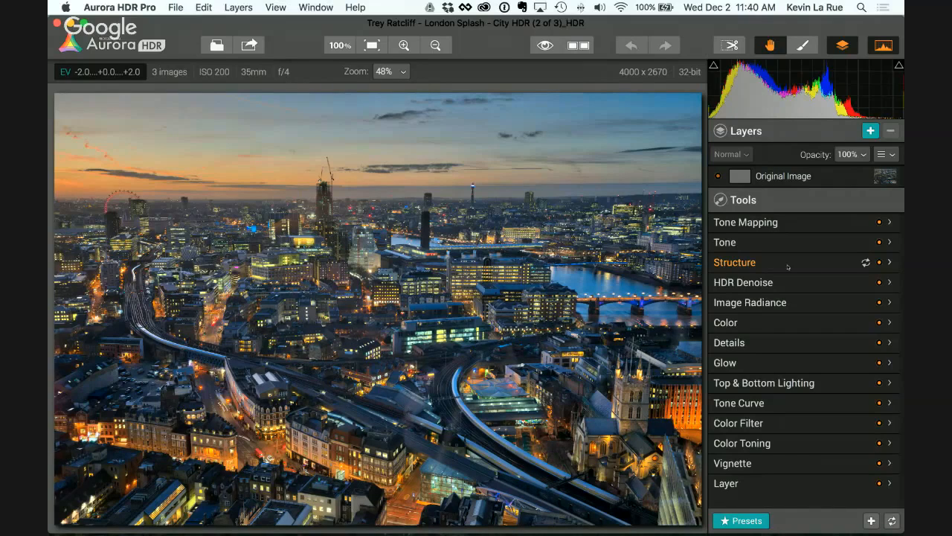
{"action": "left_click", "coordinate": [788, 265]}
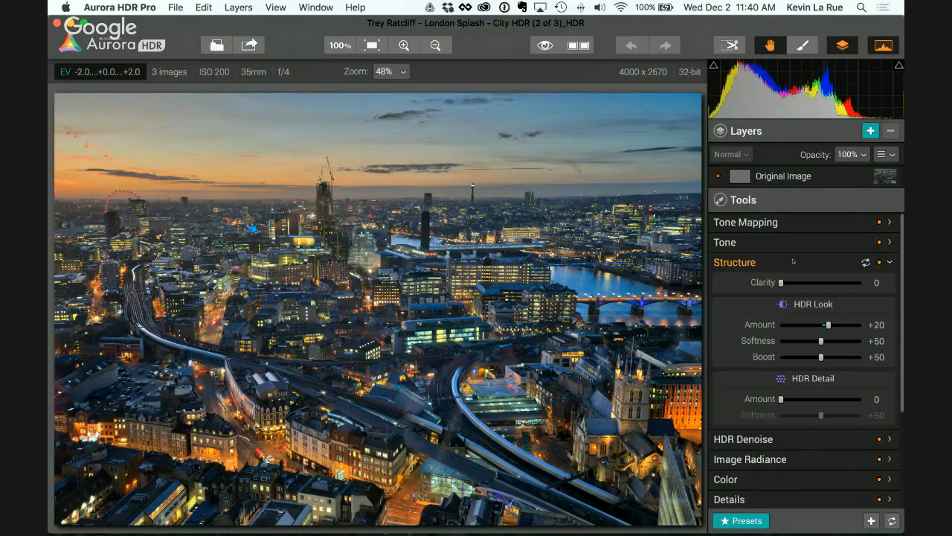
Step: Apply the Architecture Dramatic preset and review its Tone settings with the presets hidden
{"action": "left_click", "coordinate": [740, 520]}
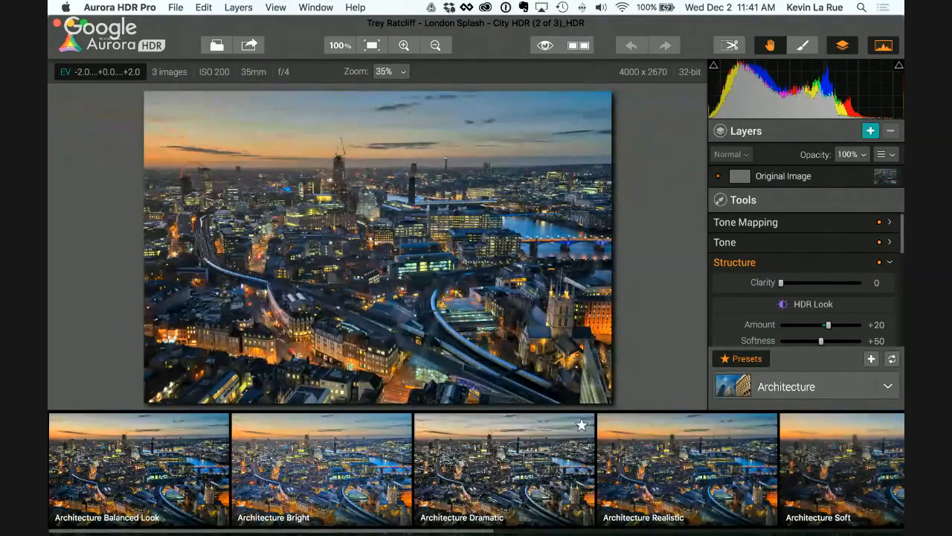
{"action": "left_click", "coordinate": [504, 469]}
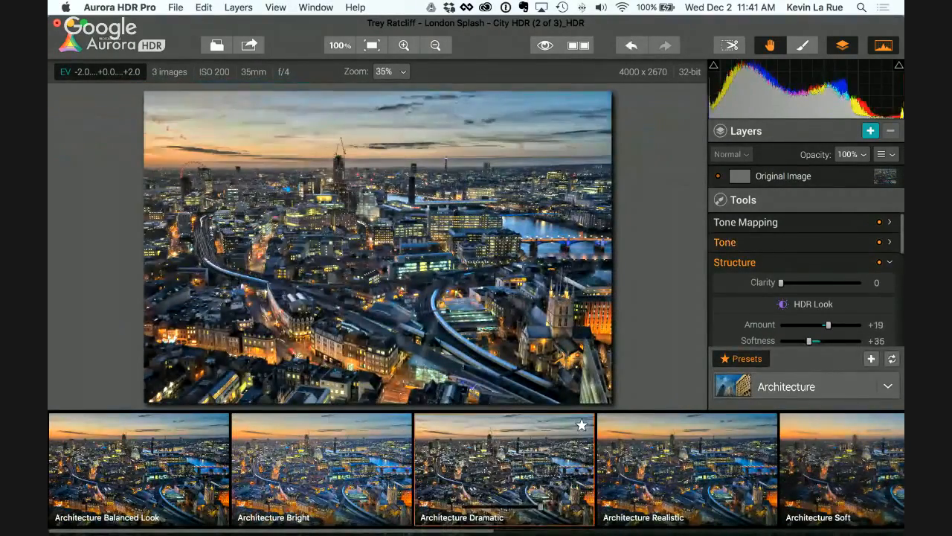
{"action": "left_click", "coordinate": [742, 358]}
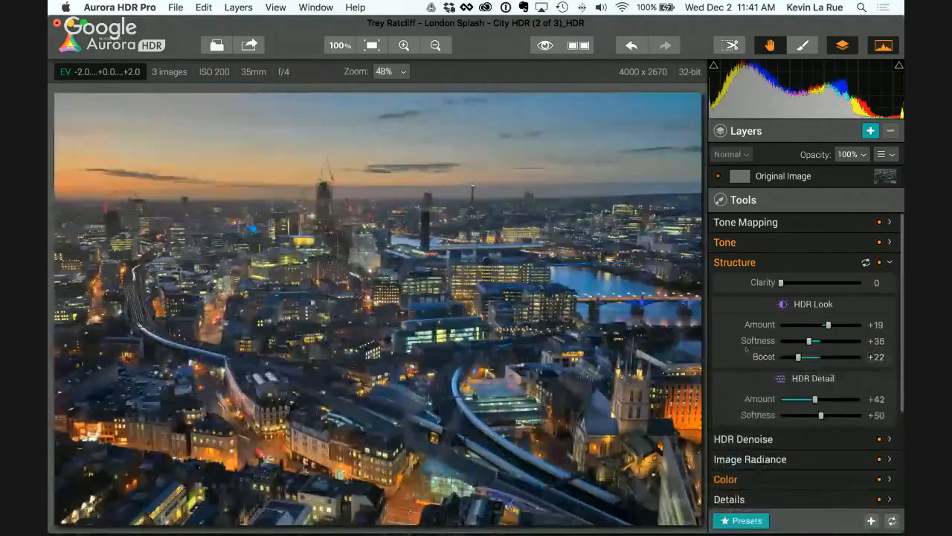
{"action": "left_click", "coordinate": [747, 262]}
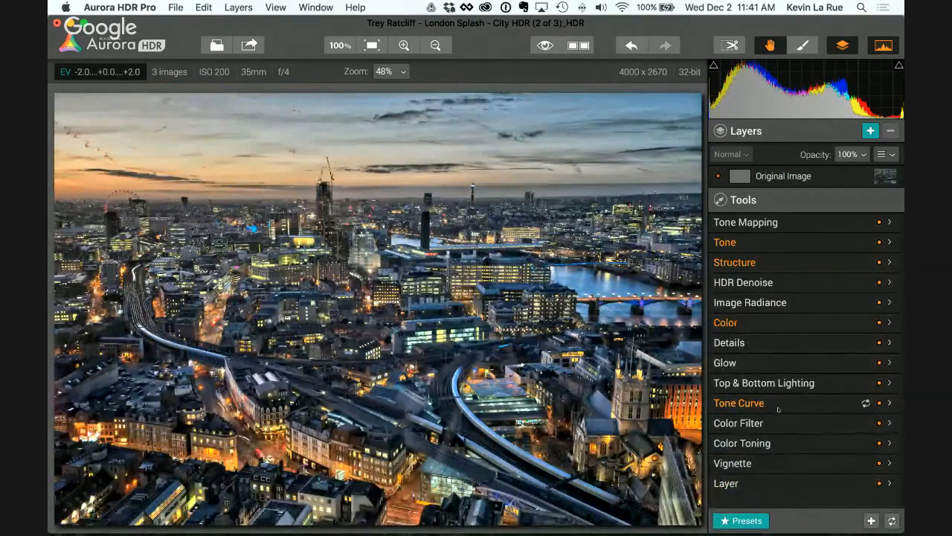
{"action": "left_click", "coordinate": [750, 243]}
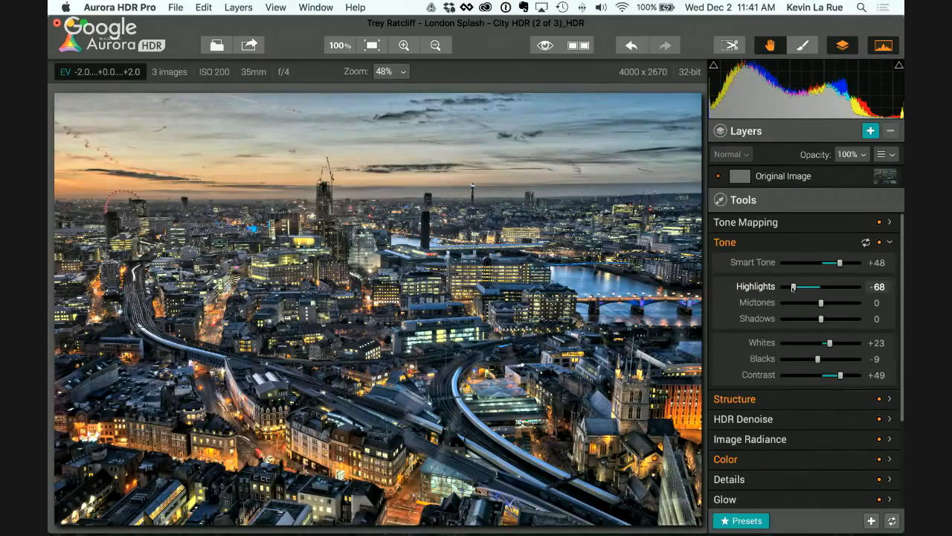
Step: Try the Night City and Warm Sunset presets from the Architecture category on the cityscape
{"action": "left_click", "coordinate": [739, 520]}
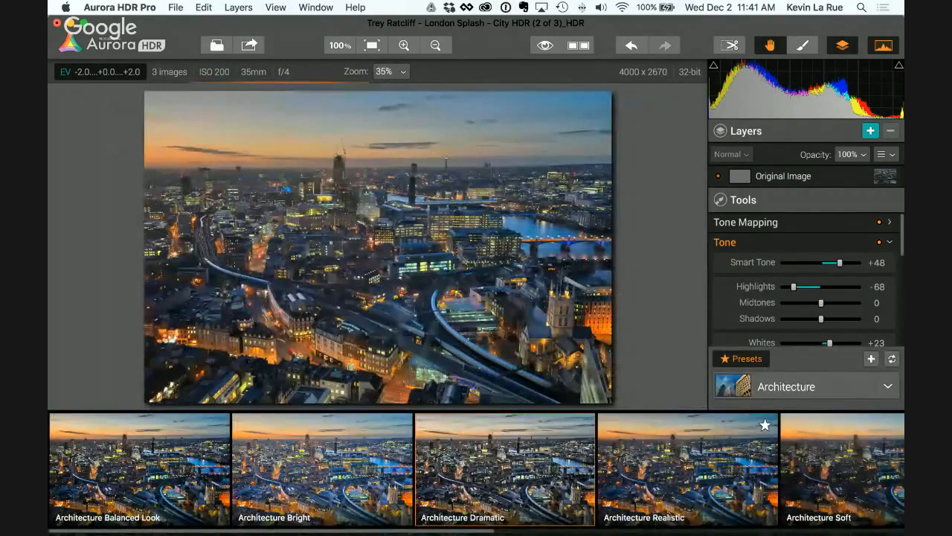
{"action": "scroll", "coordinate": [476, 469], "scroll_direction": "right", "scroll_amount": 10}
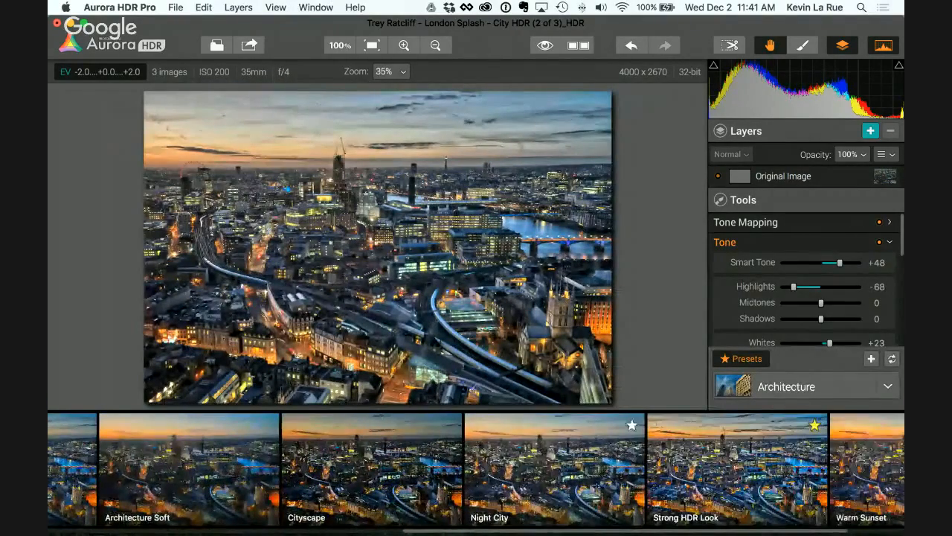
{"action": "left_click", "coordinate": [554, 469]}
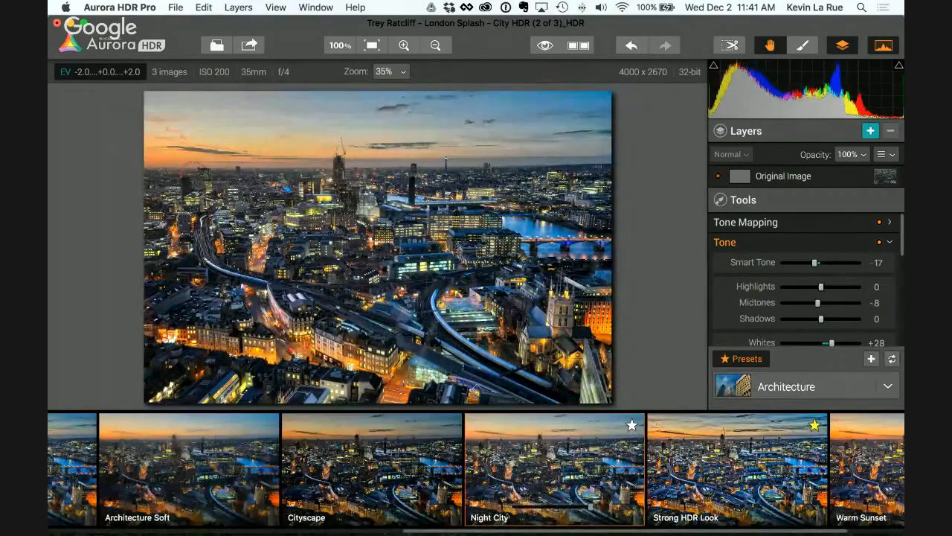
{"action": "left_click", "coordinate": [866, 480]}
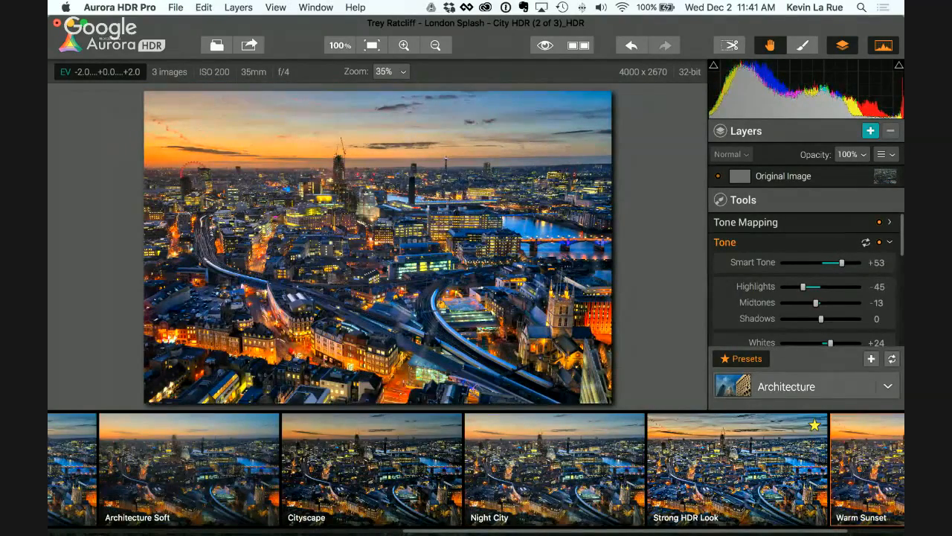
Step: Try the Angels Within and Black Truffle Salt looks from the Trey Ratcliff Presets category
{"action": "left_click", "coordinate": [827, 386]}
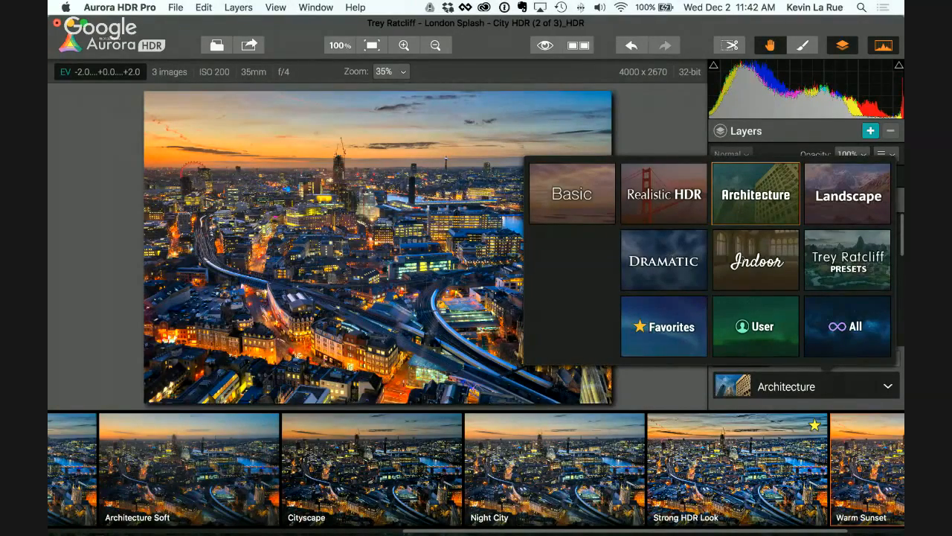
{"action": "left_click", "coordinate": [847, 259]}
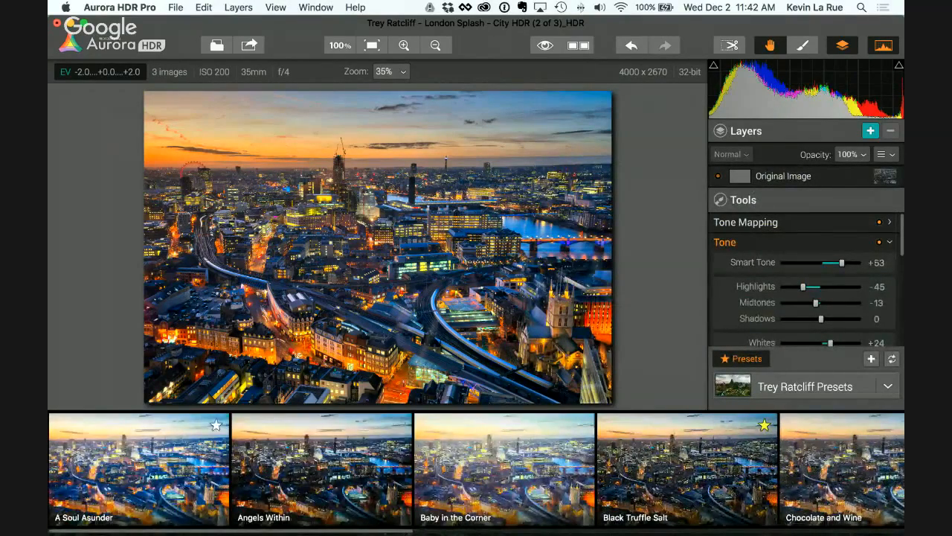
{"action": "left_click", "coordinate": [295, 501]}
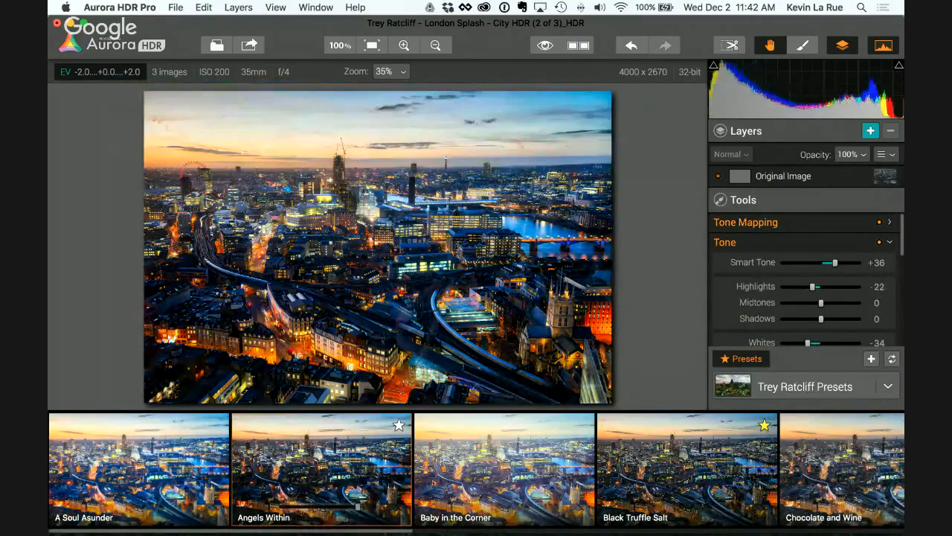
{"action": "left_click", "coordinate": [685, 465]}
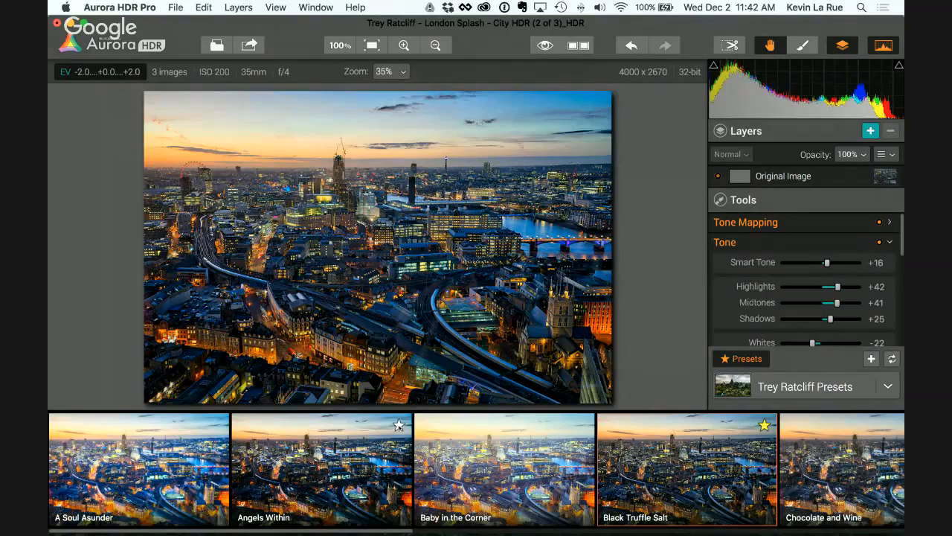
Step: Mark the Angels Within preset as a favorite and show the Favorites category
{"action": "left_click", "coordinate": [398, 424]}
{"action": "left_click", "coordinate": [764, 386]}
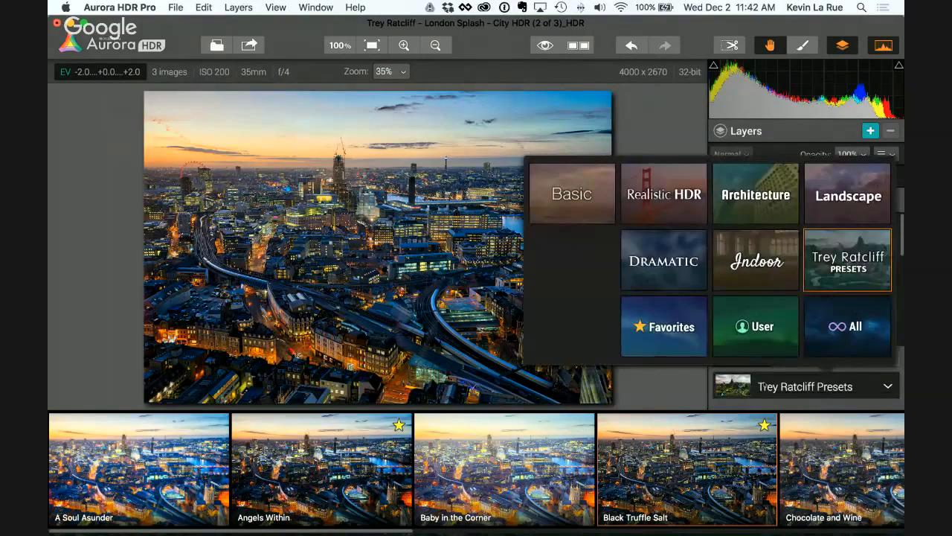
{"action": "left_click", "coordinate": [662, 330]}
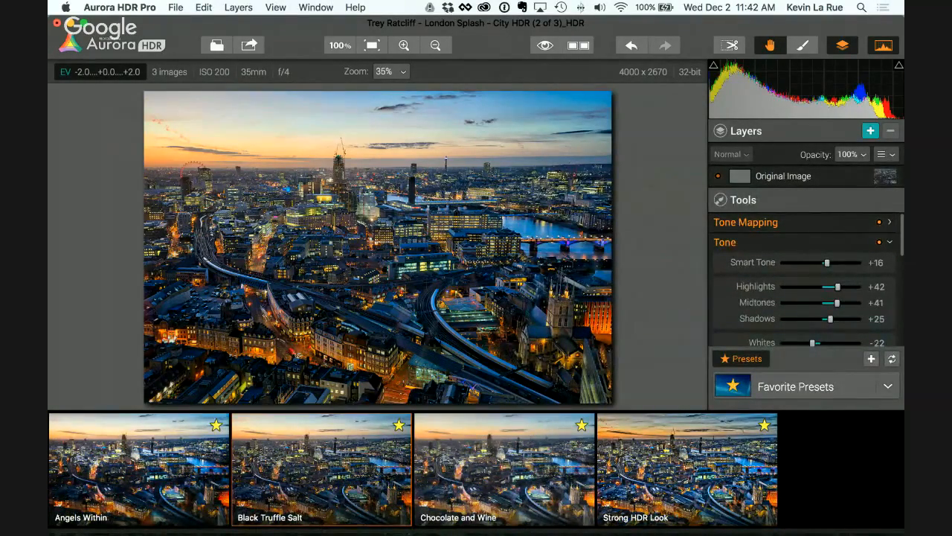
Step: Apply the favorite Strong HDR Look preset, compare its effect at 59% and 100% opacity, and set the opacity to 50%
{"action": "left_click", "coordinate": [707, 504]}
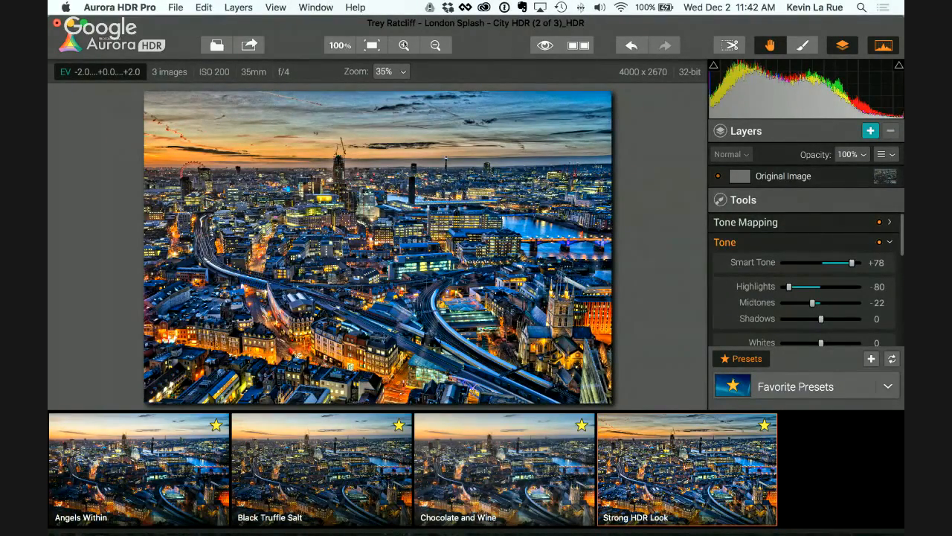
{"action": "left_click", "coordinate": [404, 45]}
{"action": "left_click_drag", "start_coordinate": [353, 211], "coordinate": [484, 371]}
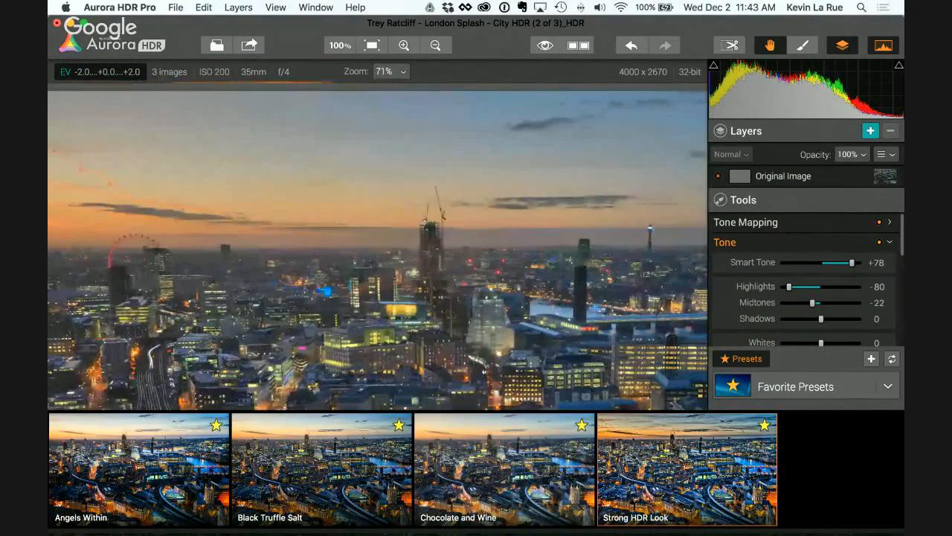
{"action": "mouse_move", "coordinate": [721, 506]}
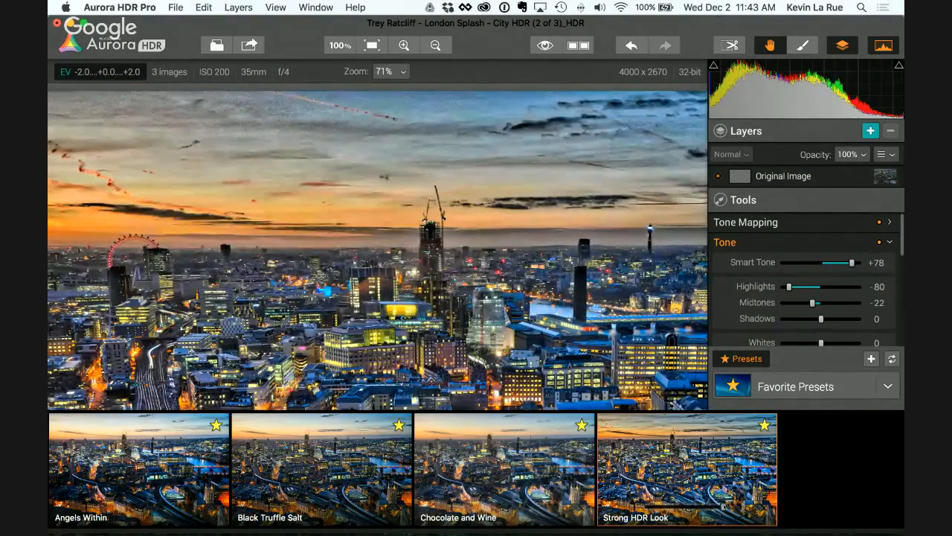
{"action": "left_click_drag", "start_coordinate": [723, 506], "coordinate": [691, 507]}
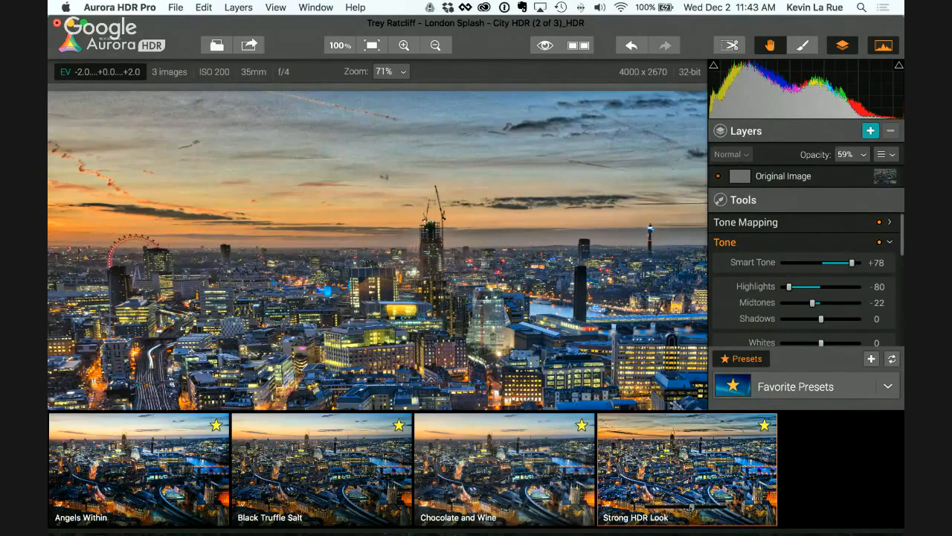
{"action": "left_click_drag", "start_coordinate": [691, 507], "coordinate": [724, 507]}
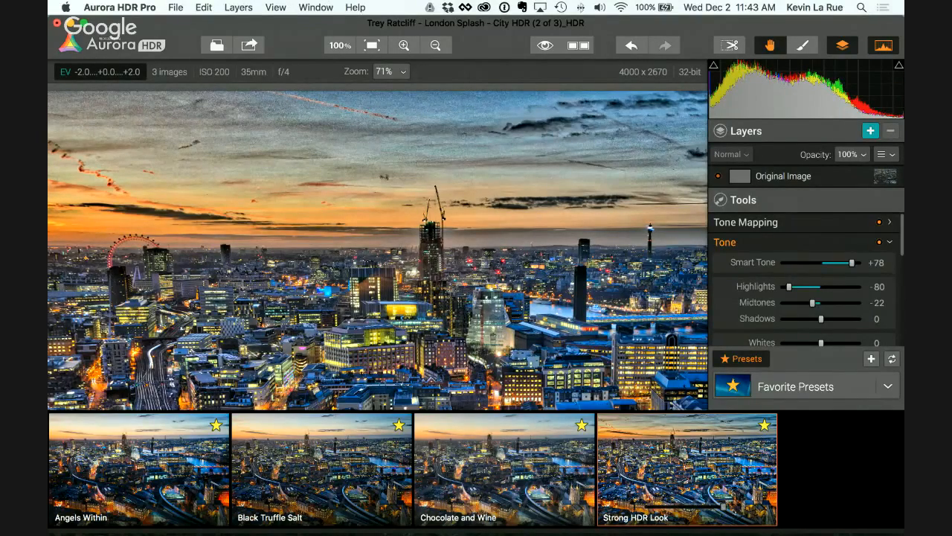
{"action": "left_click_drag", "start_coordinate": [723, 506], "coordinate": [684, 507]}
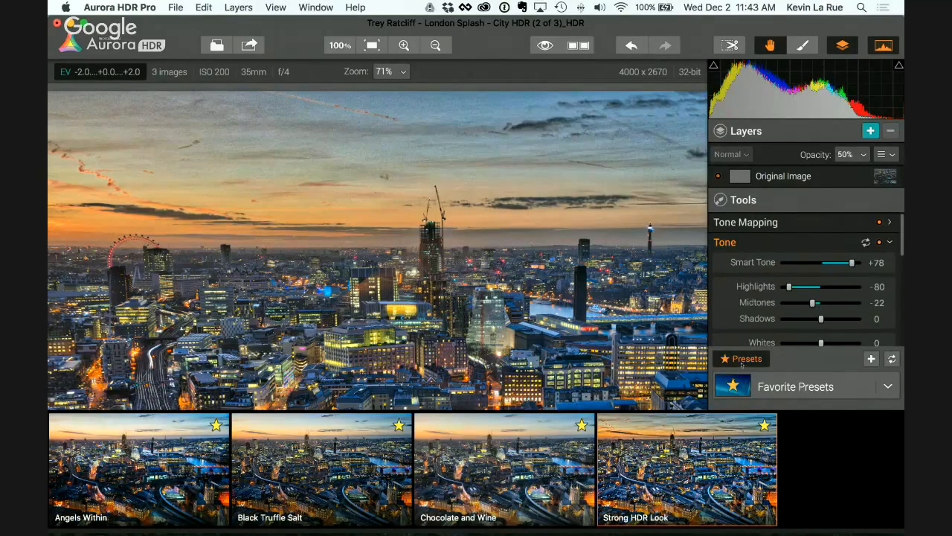
Step: Apply the Happy Day preset from the Realistic HDR category
{"action": "left_click", "coordinate": [759, 384]}
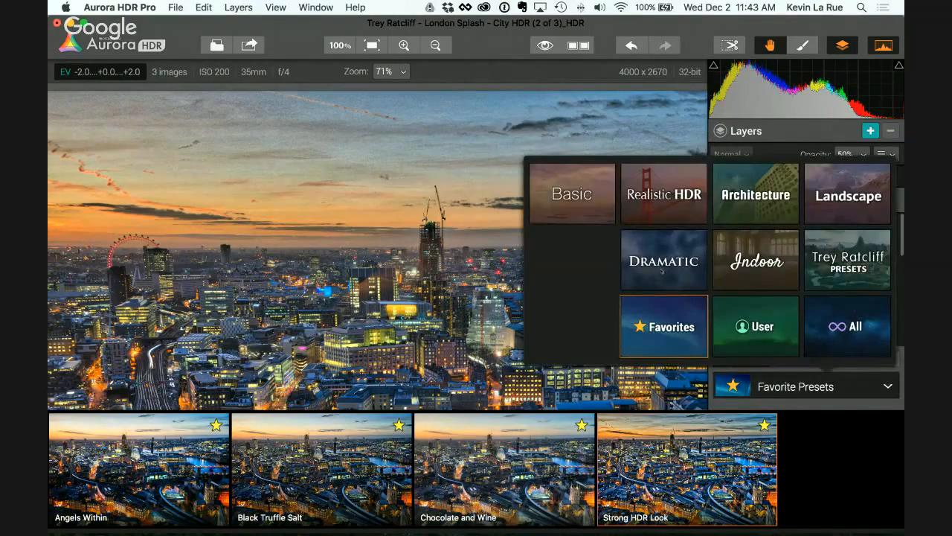
{"action": "left_click", "coordinate": [673, 185]}
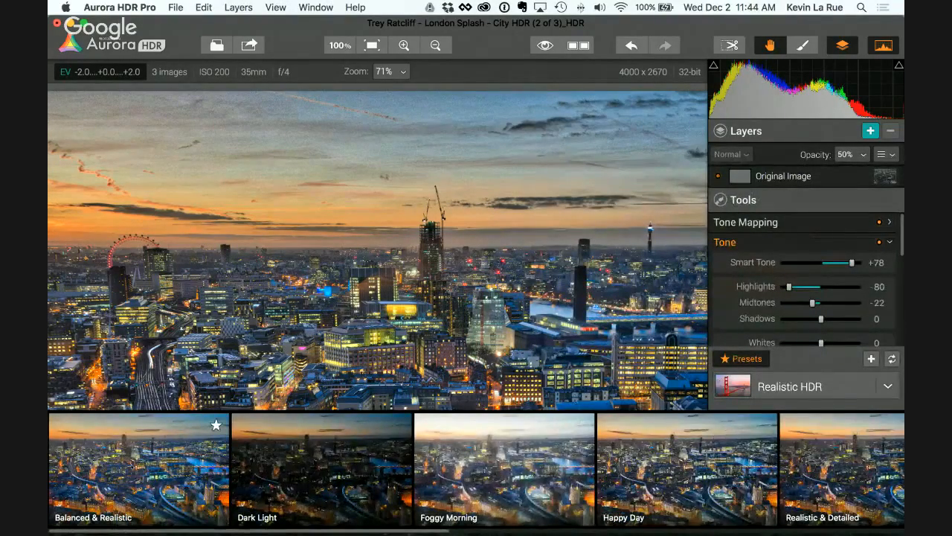
{"action": "left_click", "coordinate": [687, 469]}
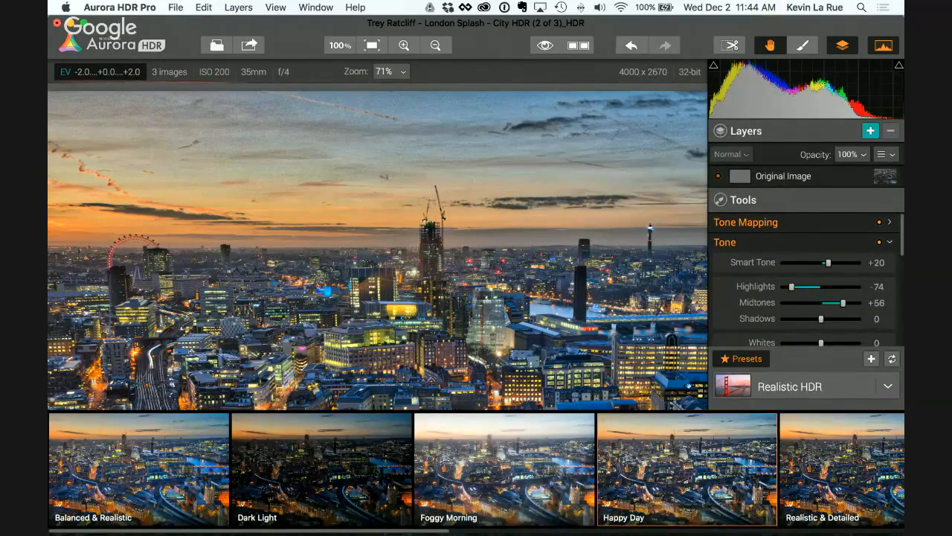
Step: In Structure, set Clarity to +72, HDR Look Amount to -3, Softness to +30 and Boost to +27, and HDR Detail Amount to +24
{"action": "left_click", "coordinate": [747, 359]}
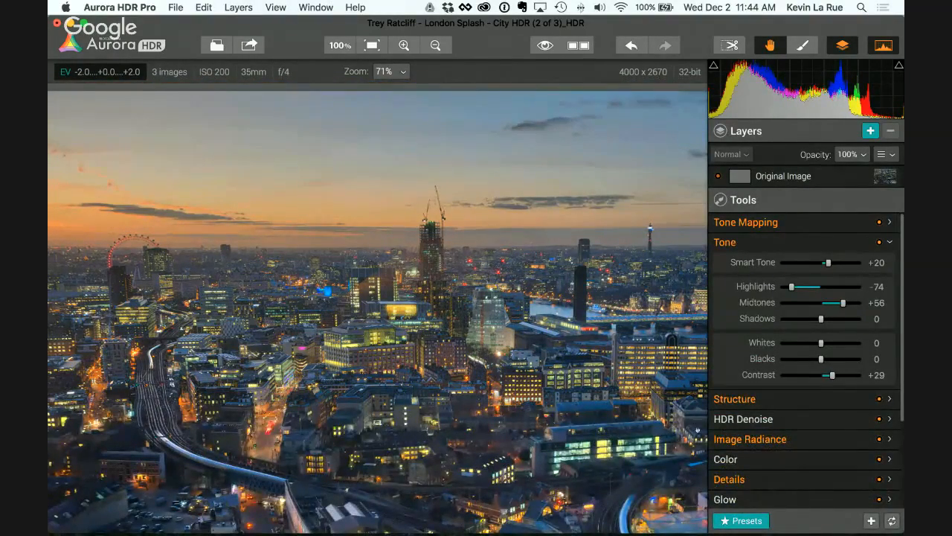
{"action": "left_click", "coordinate": [735, 399]}
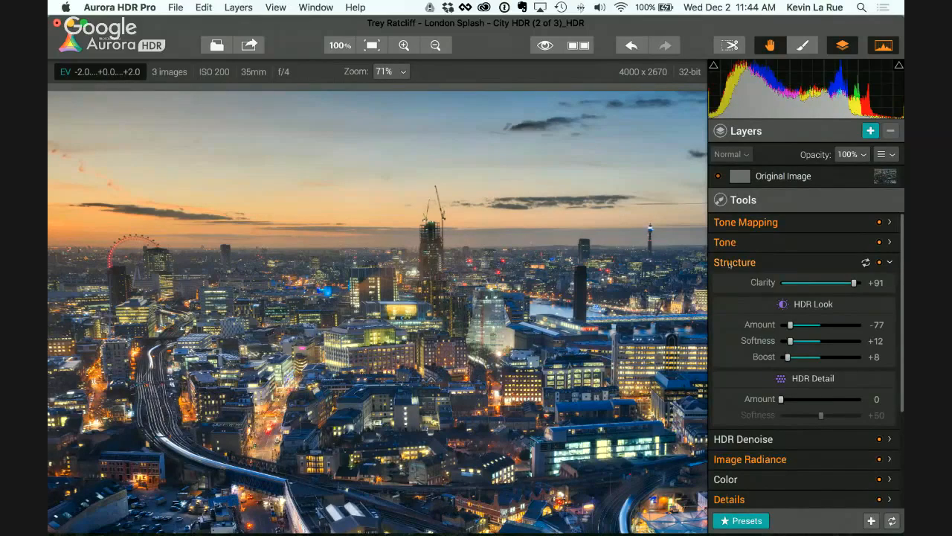
{"action": "left_click_drag", "start_coordinate": [854, 283], "coordinate": [839, 283]}
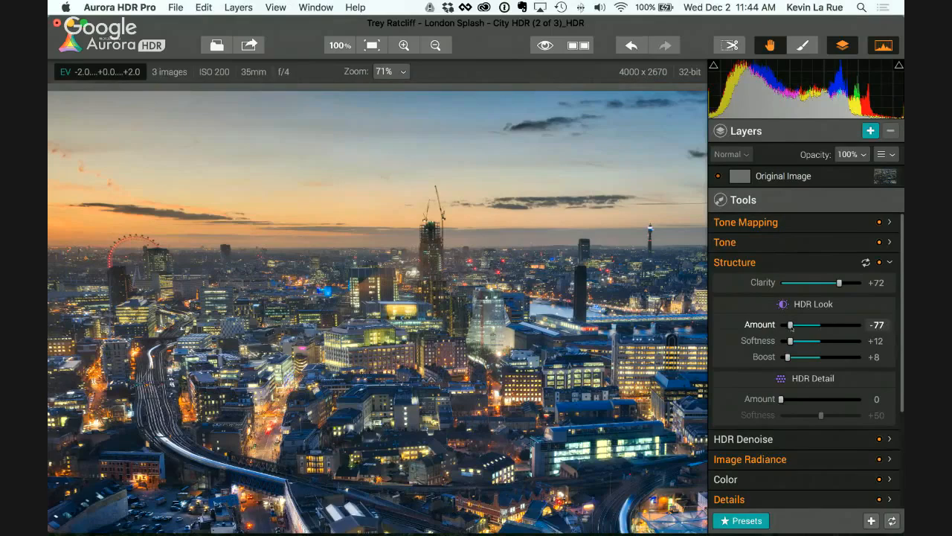
{"action": "left_click_drag", "start_coordinate": [790, 325], "coordinate": [811, 325]}
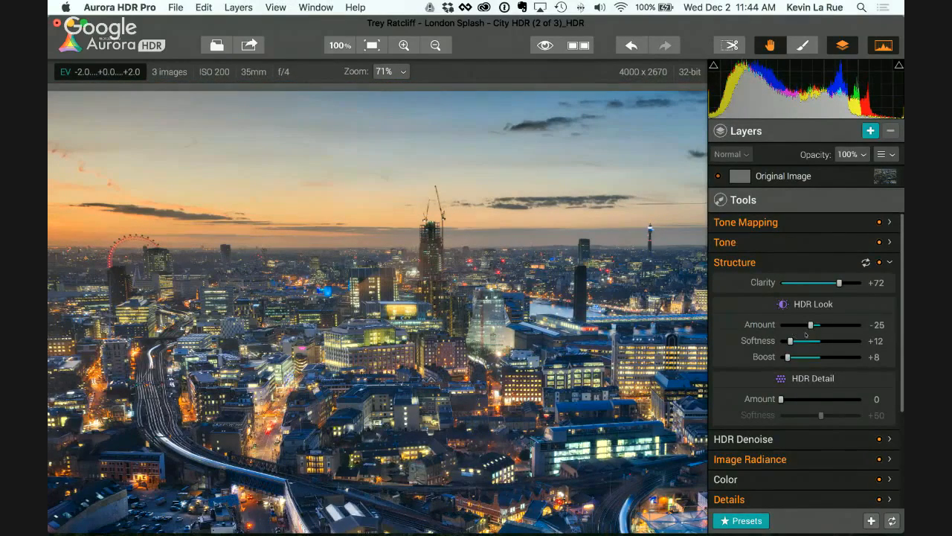
{"action": "mouse_move", "coordinate": [810, 325]}
{"action": "left_mouse_down"}
{"action": "mouse_move", "coordinate": [828, 325]}
{"action": "mouse_move", "coordinate": [805, 341]}
{"action": "left_mouse_up"}
{"action": "left_click_drag", "start_coordinate": [787, 357], "coordinate": [803, 357]}
{"action": "left_click_drag", "start_coordinate": [781, 398], "coordinate": [800, 399]}
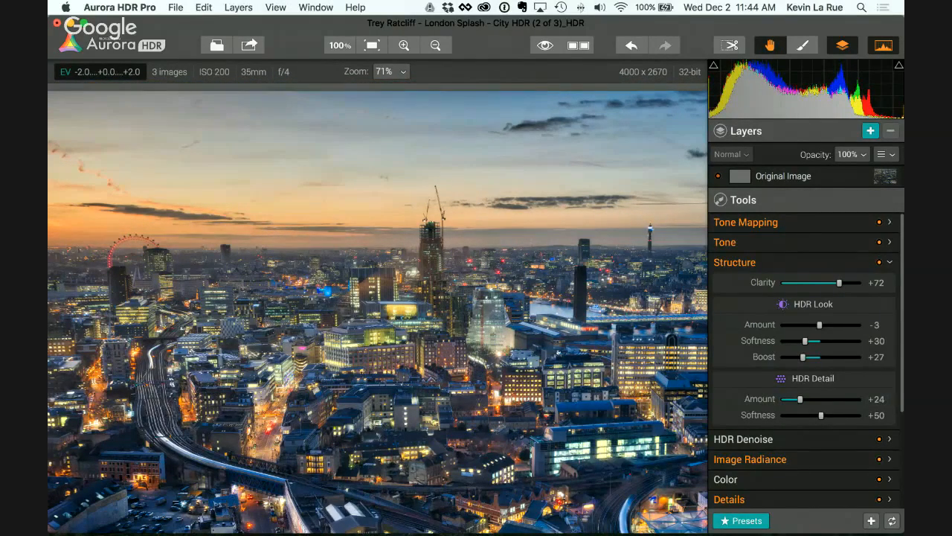
Step: Compare the photo without Image Radiance by lowering its Amount to 0, and set the Amount to +37
{"action": "scroll", "coordinate": [754, 376], "scroll_direction": "down", "scroll_amount": 3}
{"action": "scroll", "coordinate": [754, 376], "scroll_direction": "down", "scroll_amount": 4}
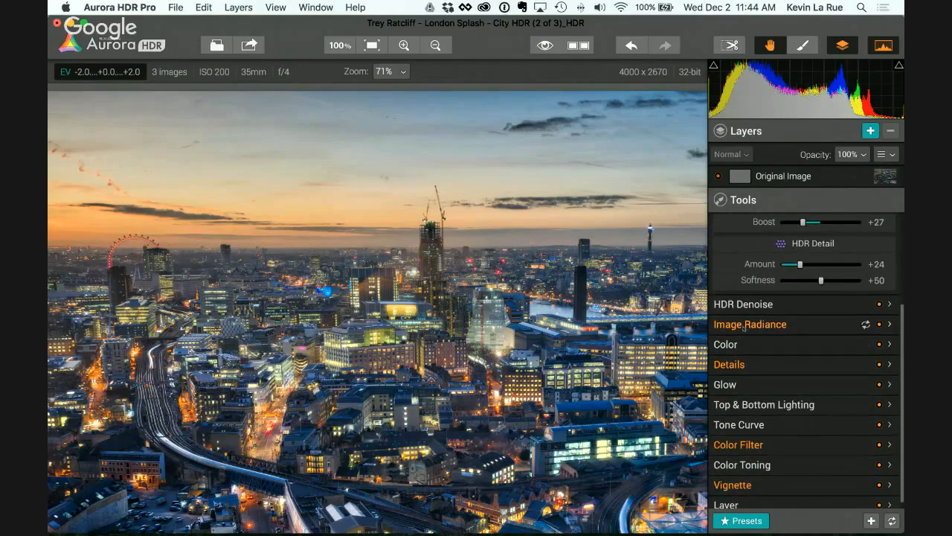
{"action": "left_click", "coordinate": [744, 326]}
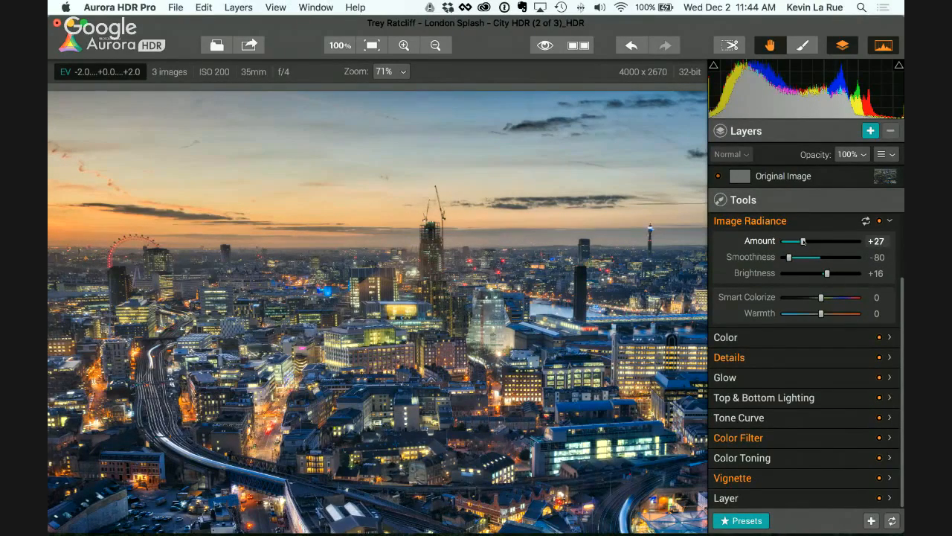
{"action": "left_click_drag", "start_coordinate": [803, 241], "coordinate": [779, 241]}
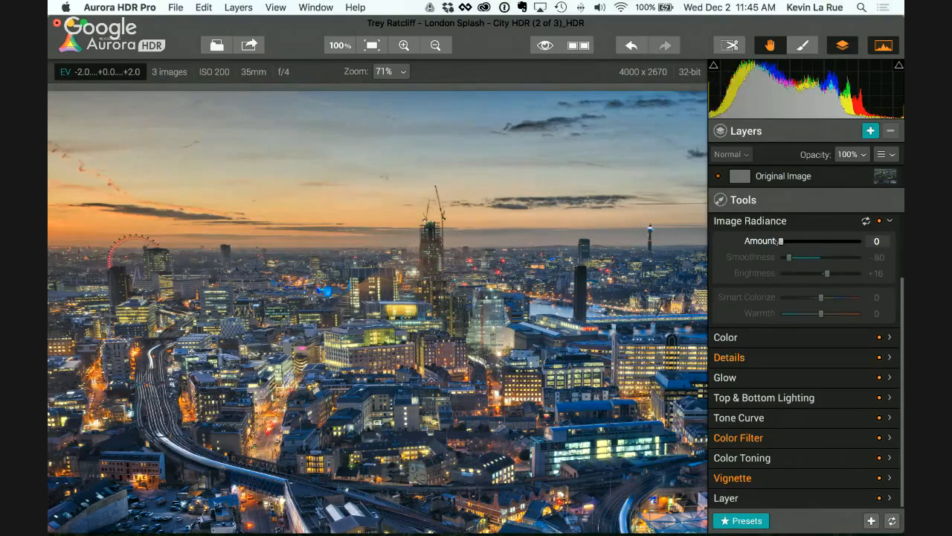
{"action": "left_click_drag", "start_coordinate": [779, 241], "coordinate": [810, 242]}
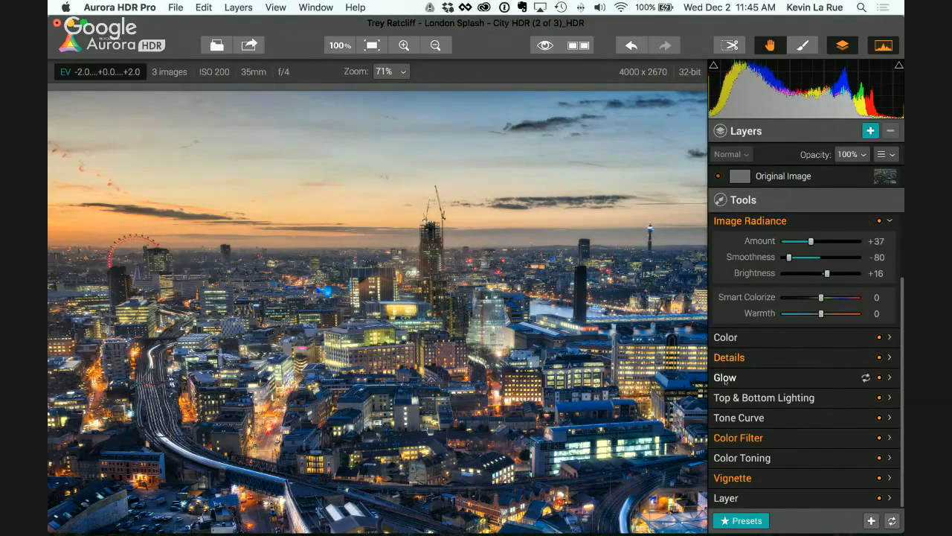
Step: Add a Glow effect to the cityscape with an Amount of +24 and collapse its settings
{"action": "left_click", "coordinate": [726, 378]}
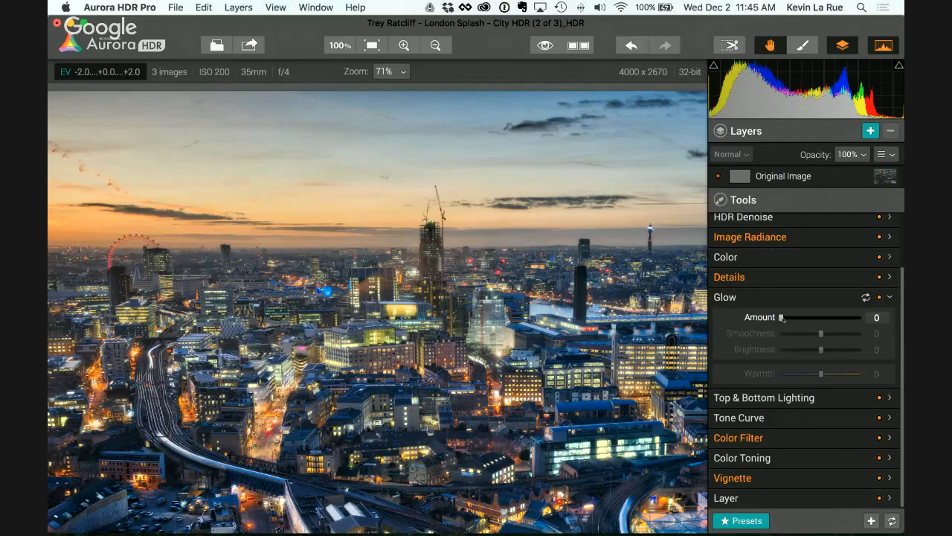
{"action": "left_click_drag", "start_coordinate": [781, 317], "coordinate": [802, 318]}
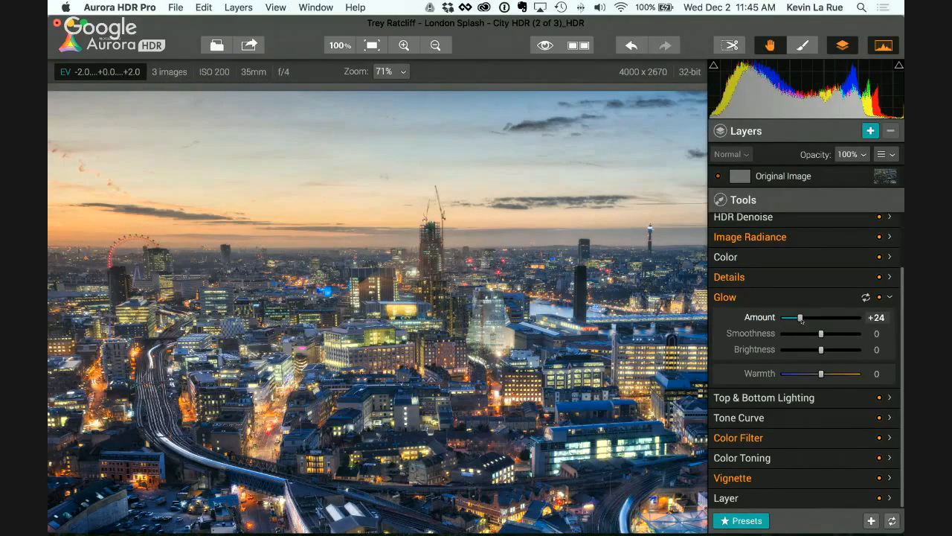
{"action": "left_click", "coordinate": [724, 297]}
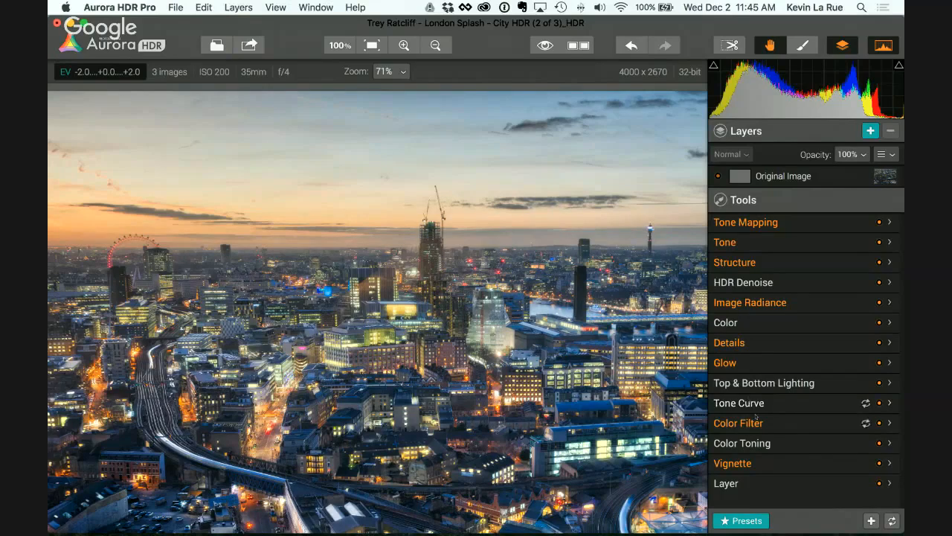
Step: Adjust Top & Bottom Lighting to Top -51, Bottom +17 and Blend +34, with the orientation Shift at +25
{"action": "left_click", "coordinate": [775, 384]}
{"action": "scroll", "coordinate": [774, 384], "scroll_direction": "down", "scroll_amount": 3}
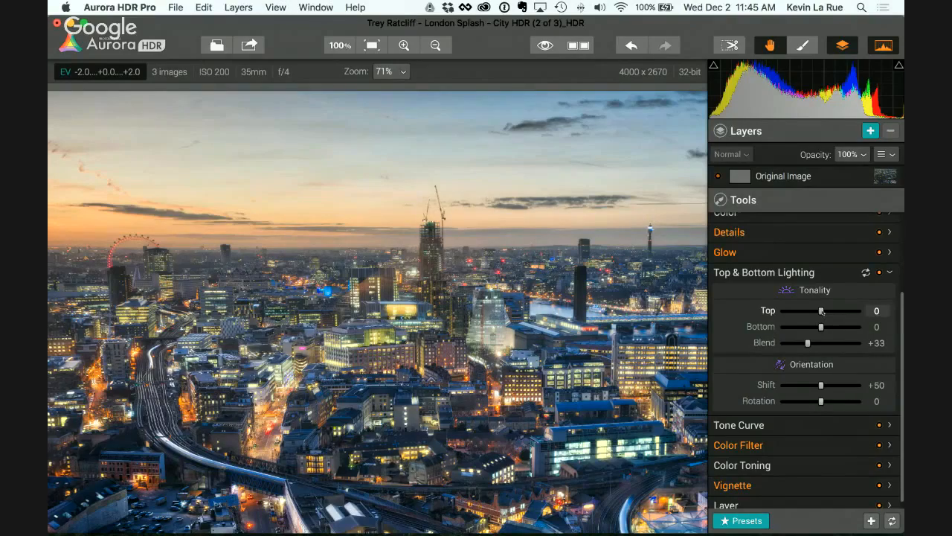
{"action": "left_click_drag", "start_coordinate": [821, 311], "coordinate": [809, 343]}
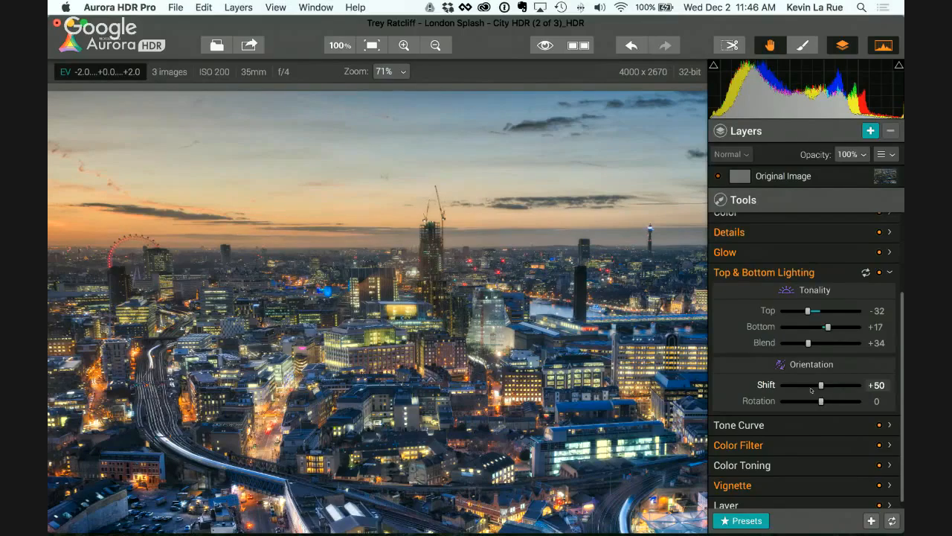
{"action": "mouse_move", "coordinate": [823, 387]}
{"action": "left_mouse_down"}
{"action": "mouse_move", "coordinate": [800, 386]}
{"action": "mouse_move", "coordinate": [807, 386]}
{"action": "left_mouse_up"}
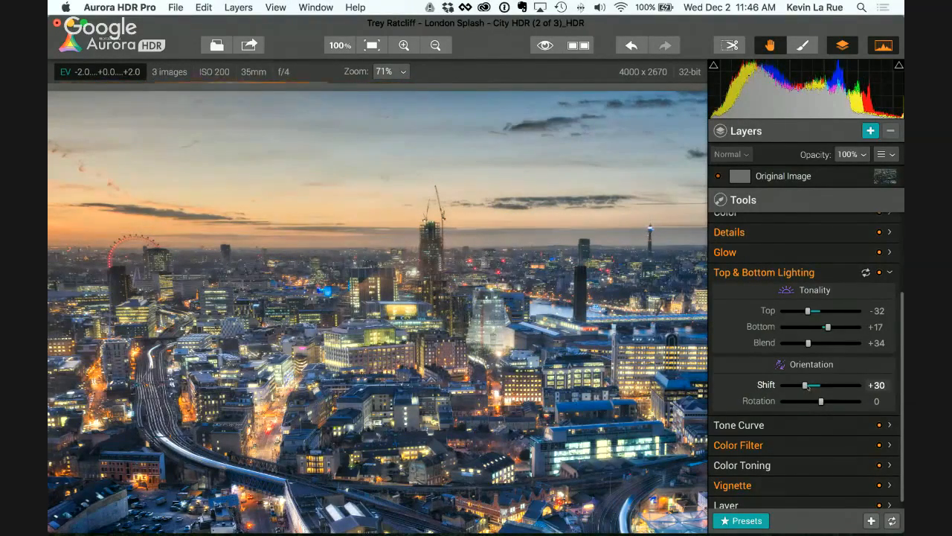
{"action": "left_click_drag", "start_coordinate": [812, 315], "coordinate": [799, 313]}
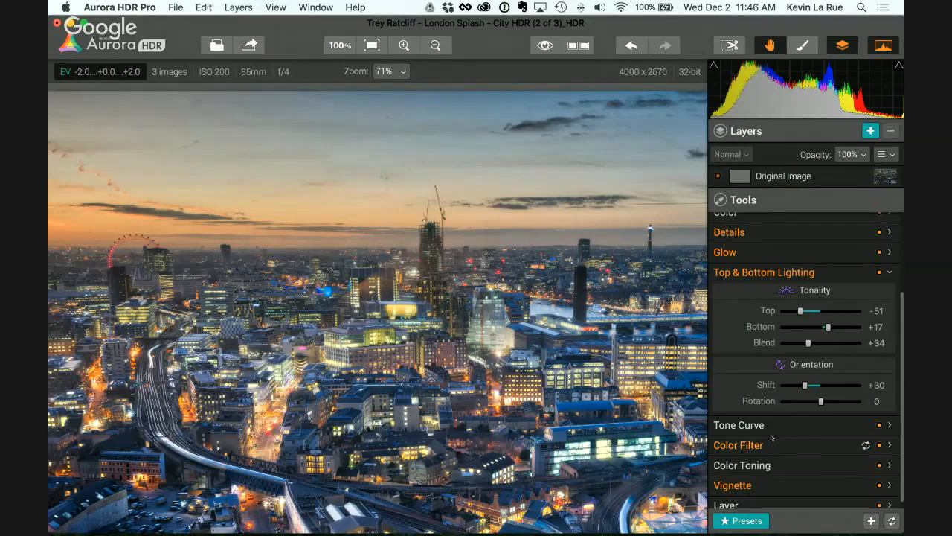
{"action": "left_click_drag", "start_coordinate": [804, 385], "coordinate": [800, 385]}
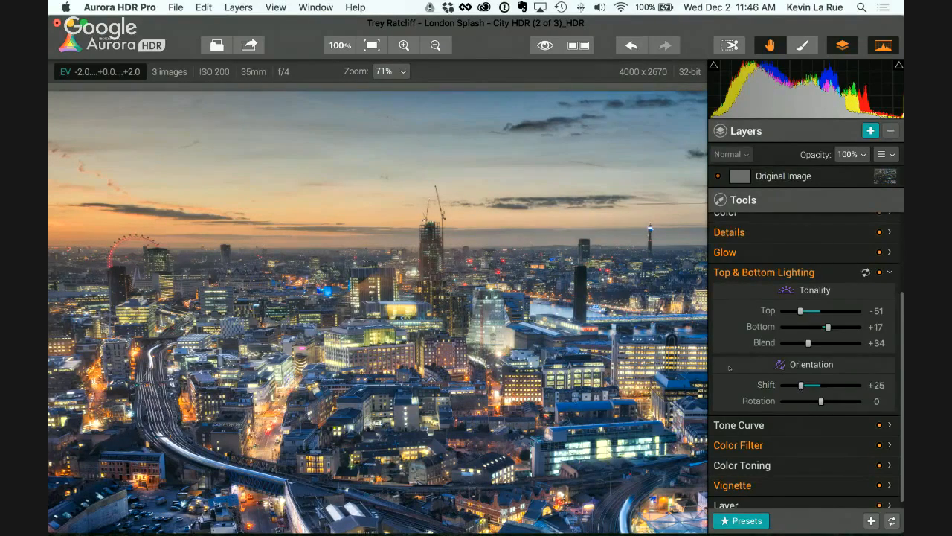
Step: Strengthen the Vignette to an Amount of -82 and set its Size to +57
{"action": "scroll", "coordinate": [789, 431], "scroll_direction": "down", "scroll_amount": 1}
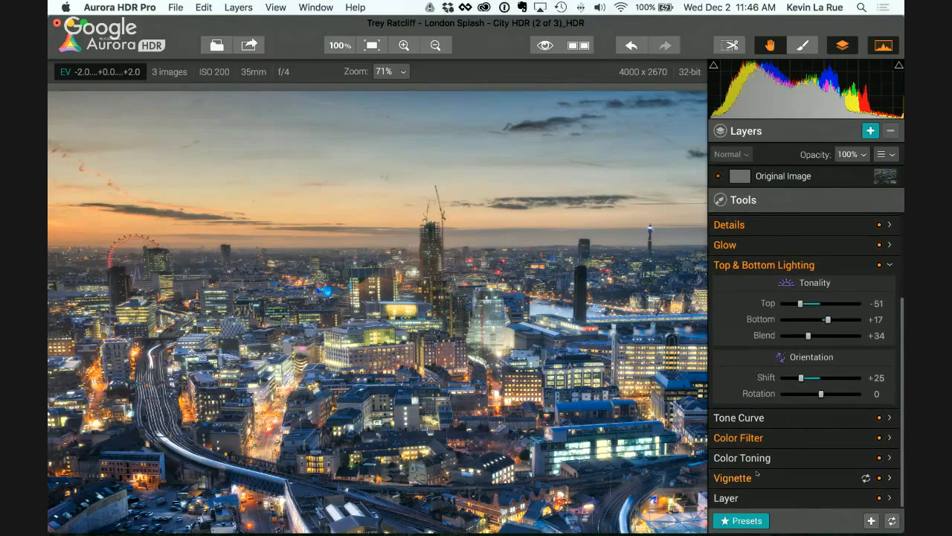
{"action": "left_click", "coordinate": [743, 478]}
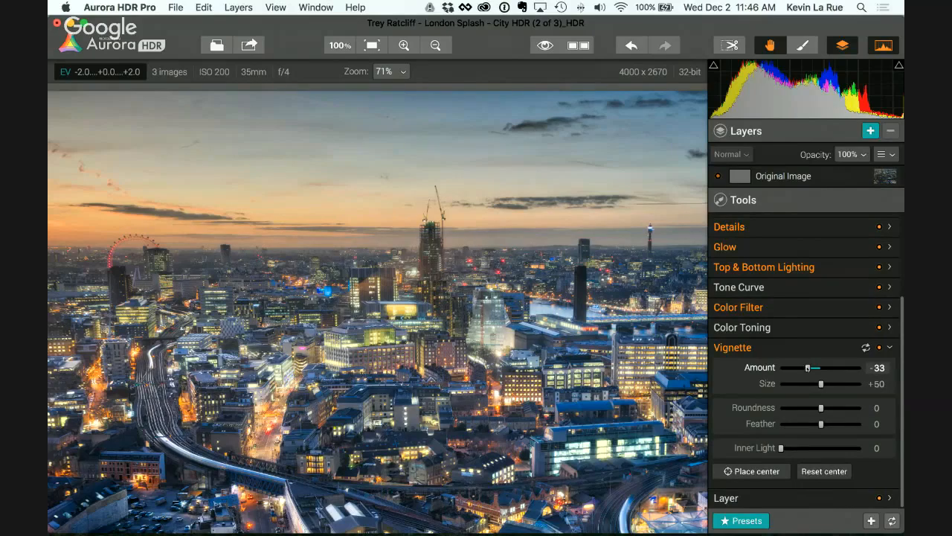
{"action": "left_click_drag", "start_coordinate": [808, 368], "coordinate": [826, 383]}
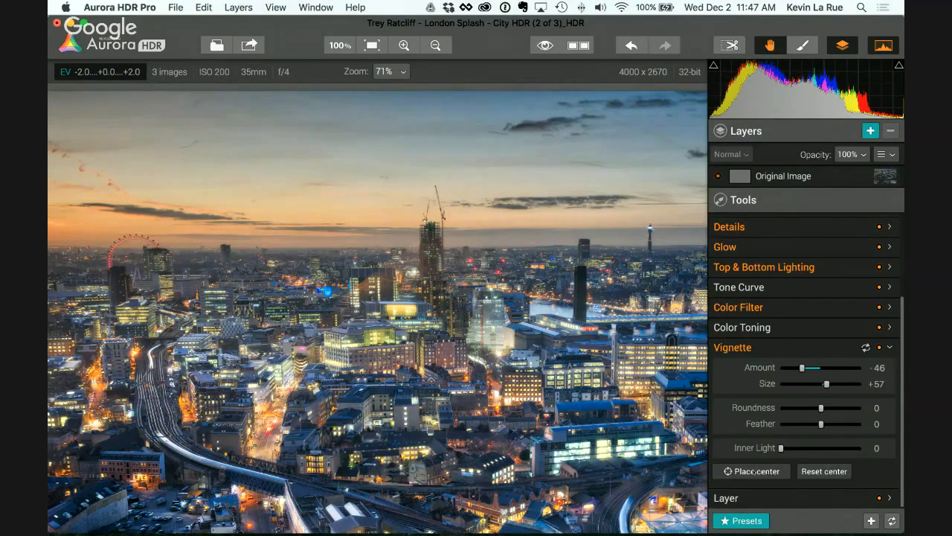
{"action": "left_click_drag", "start_coordinate": [802, 368], "coordinate": [789, 369]}
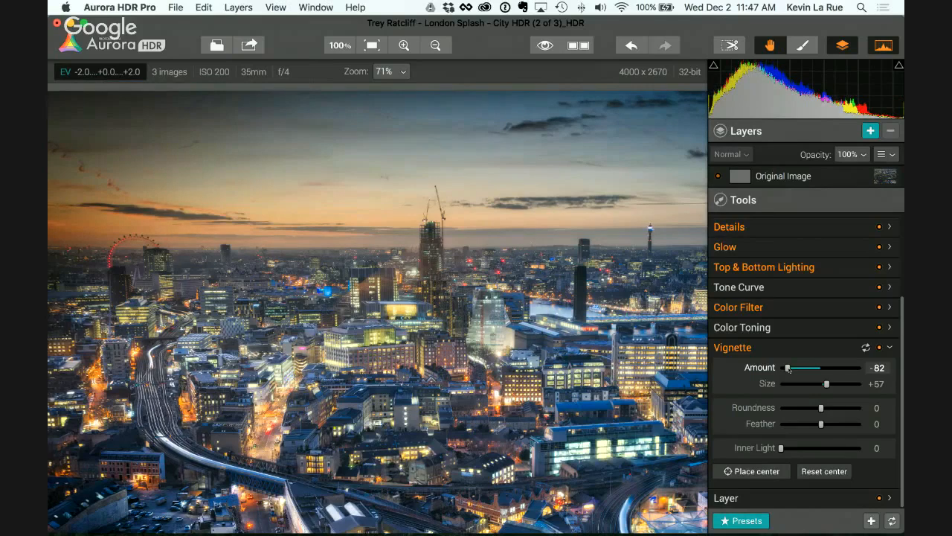
Step: Place the vignette center on the skyline just beside the Ferris wheel and set the vignette Amount to -37
{"action": "left_click", "coordinate": [815, 470]}
{"action": "left_click", "coordinate": [755, 471]}
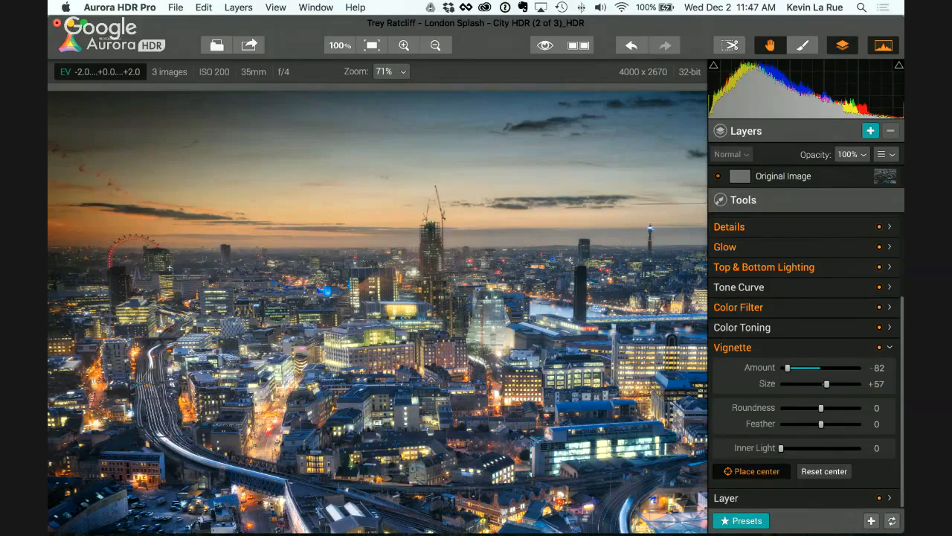
{"action": "left_click", "coordinate": [169, 266]}
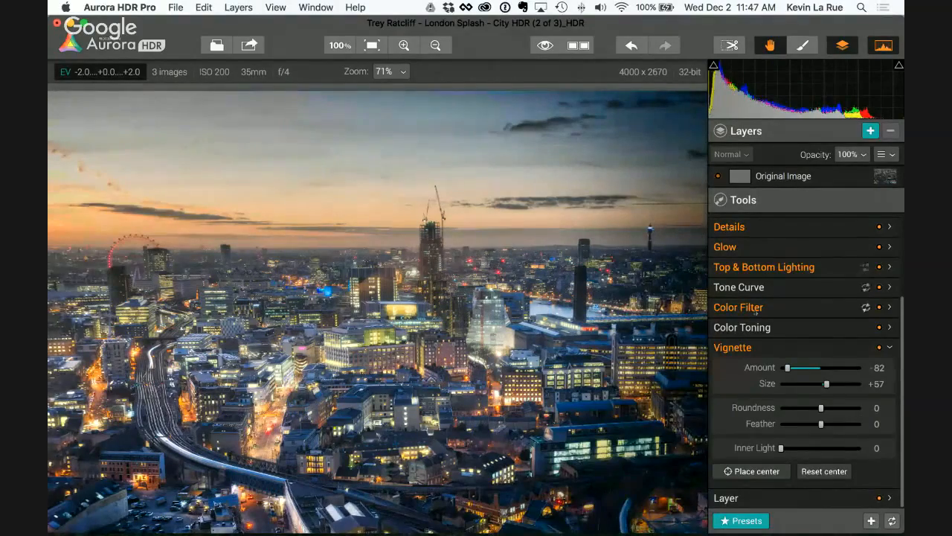
{"action": "left_click_drag", "start_coordinate": [789, 370], "coordinate": [806, 370]}
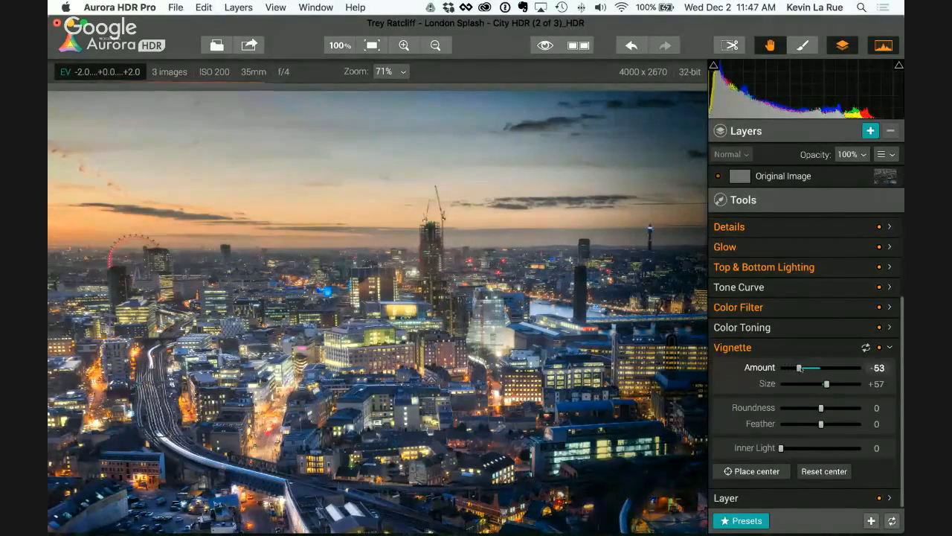
{"action": "left_click_drag", "start_coordinate": [808, 368], "coordinate": [806, 368]}
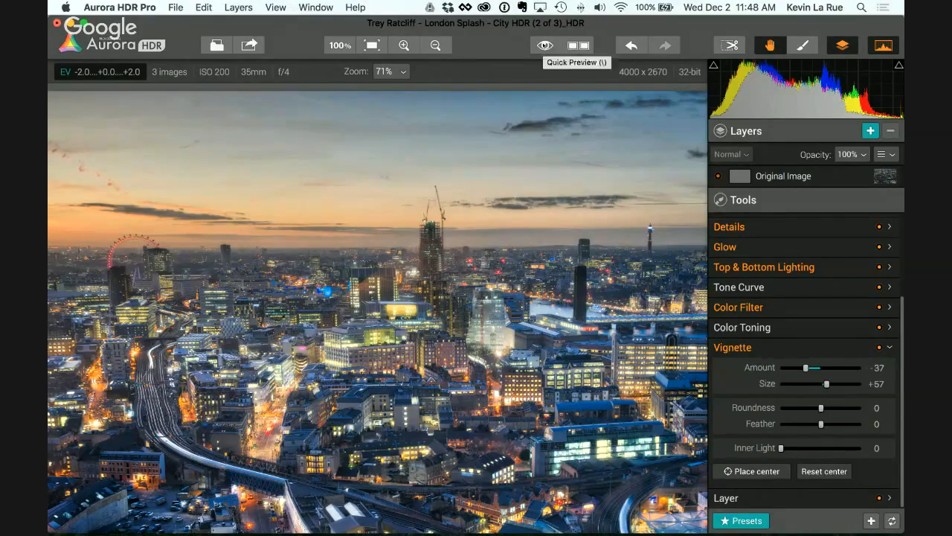
Step: Compare the edited cityscape with the original middle bracket twice using Quick Preview
{"action": "left_click", "coordinate": [545, 45]}
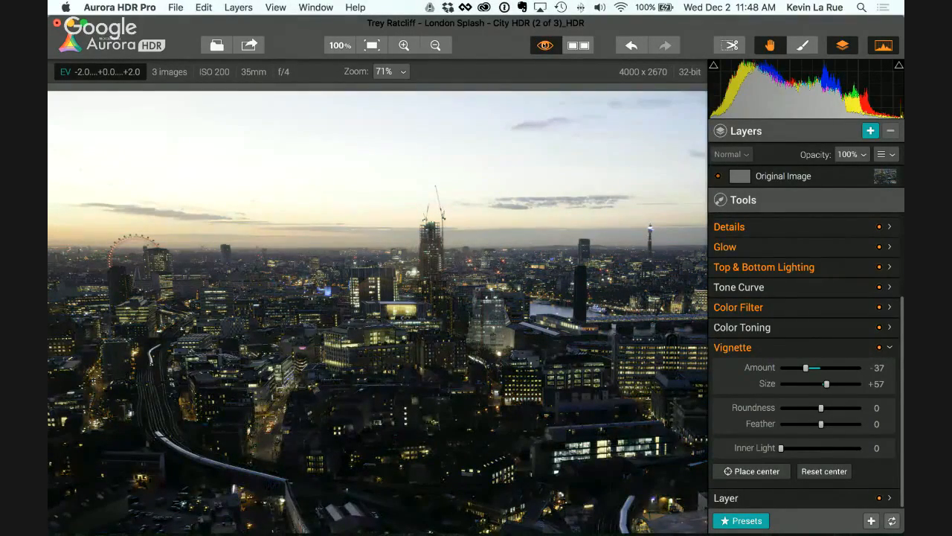
{"action": "left_click", "coordinate": [546, 46]}
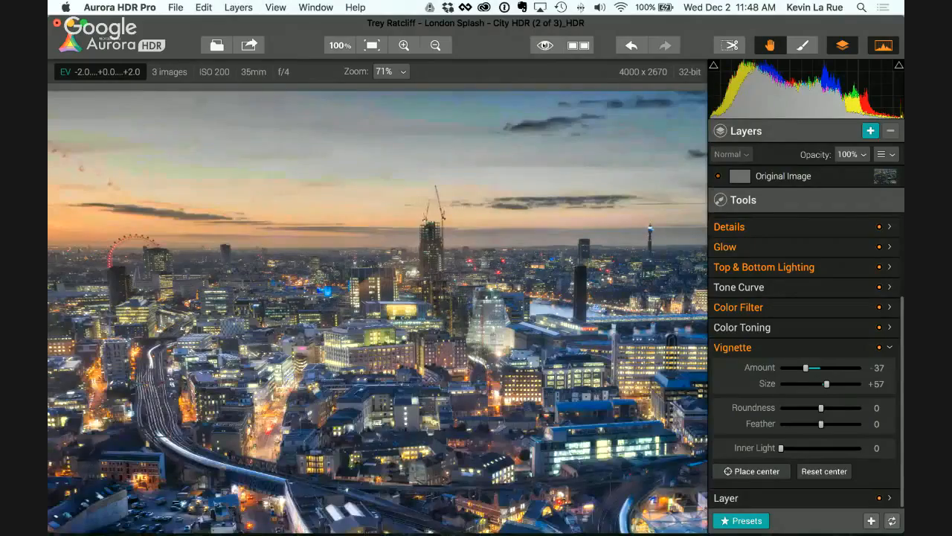
{"action": "left_click", "coordinate": [546, 45]}
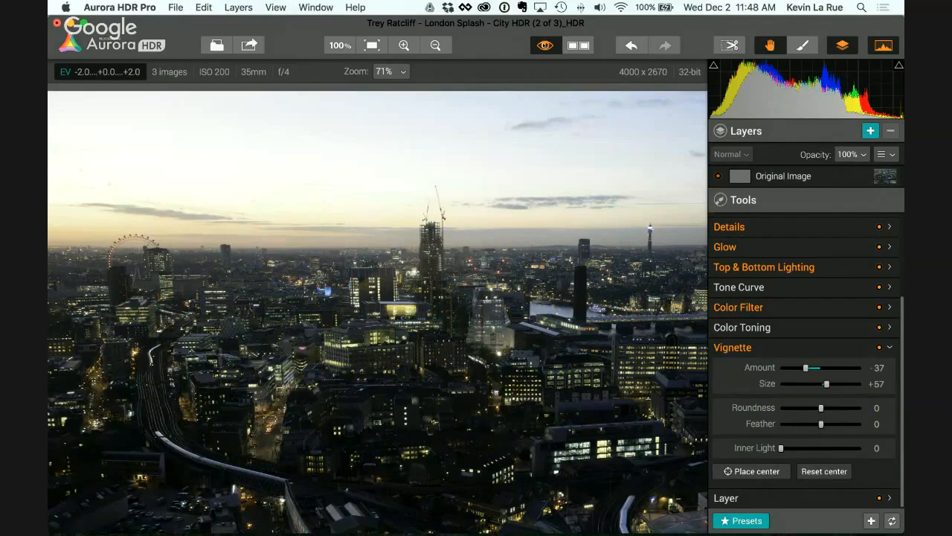
{"action": "left_click", "coordinate": [545, 45]}
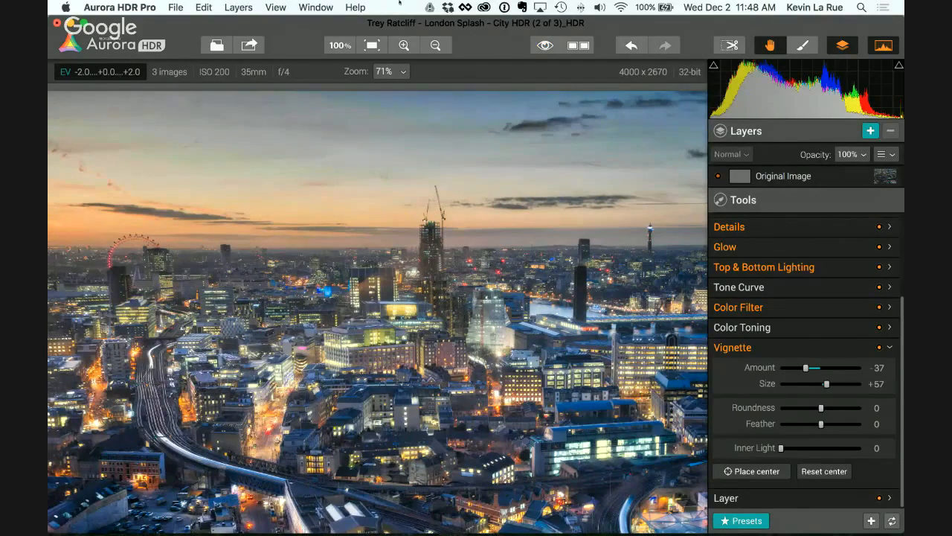
Step: Change the comparison source to Tone Mapping Result, check it with Quick Preview, and show the before and after views side by side
{"action": "left_click", "coordinate": [276, 8]}
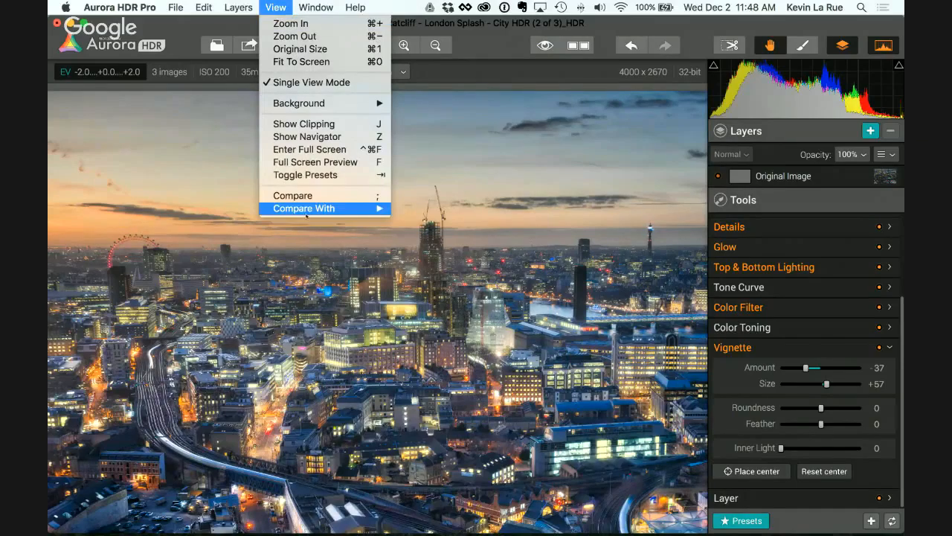
{"action": "mouse_move", "coordinate": [305, 211]}
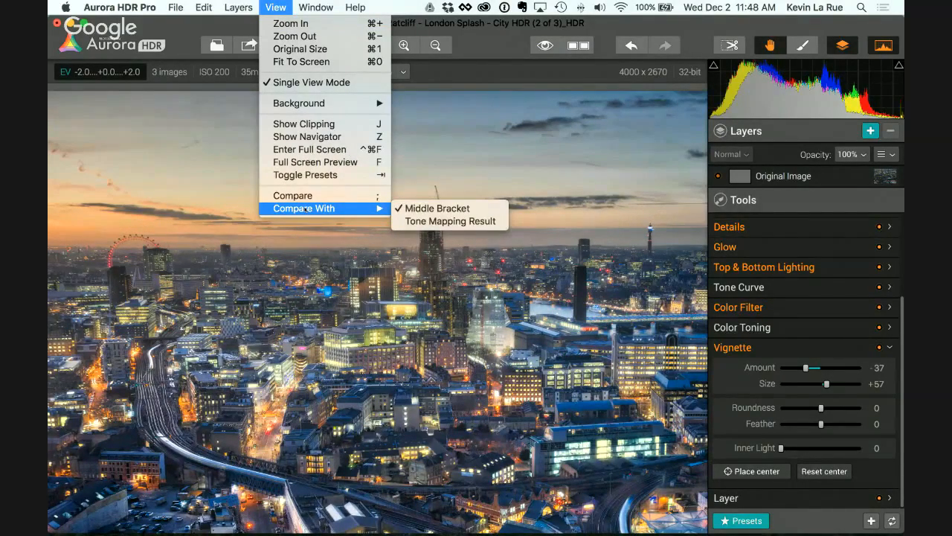
{"action": "left_click", "coordinate": [416, 221]}
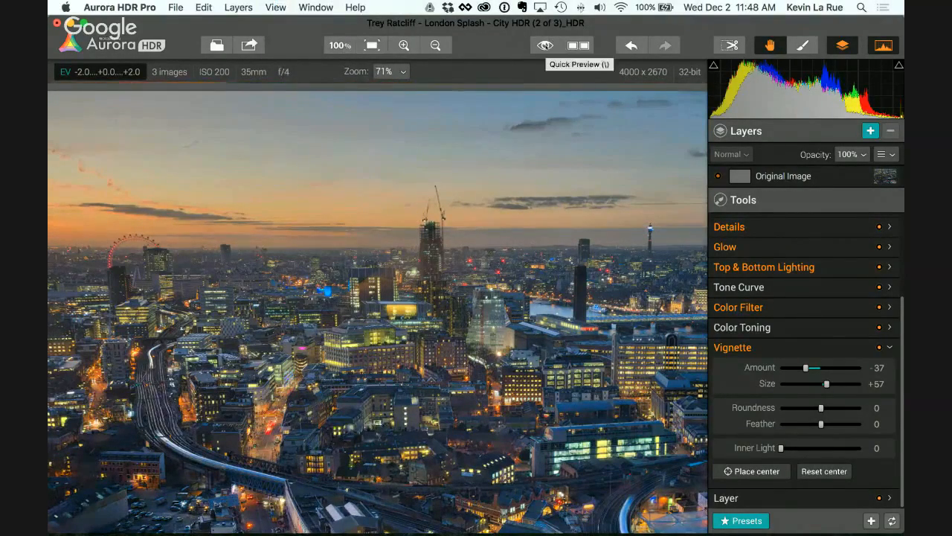
{"action": "left_click", "coordinate": [546, 45]}
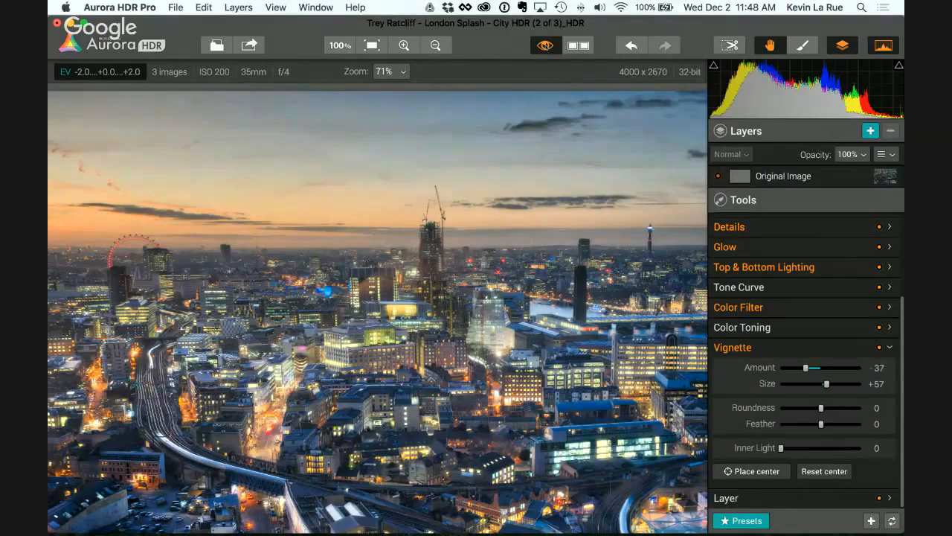
{"action": "left_click", "coordinate": [546, 45]}
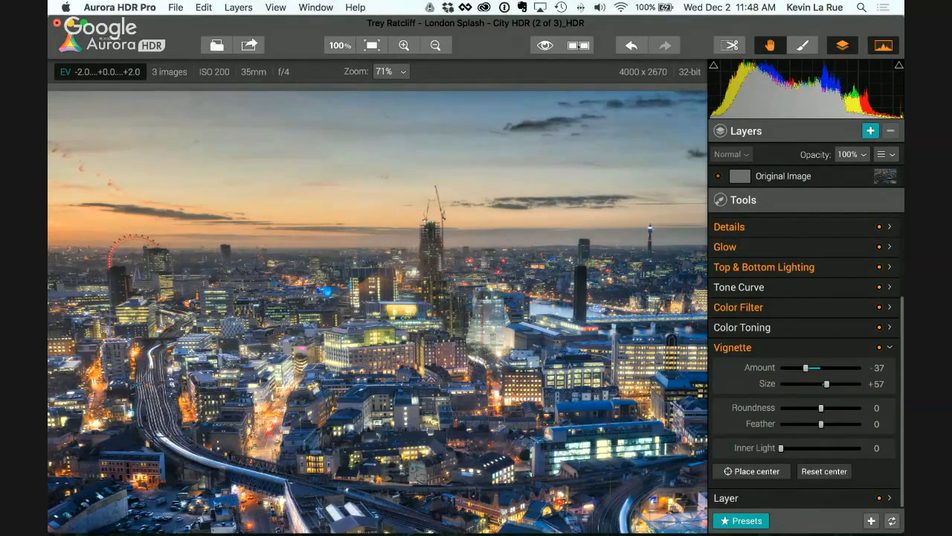
{"action": "left_click", "coordinate": [578, 46]}
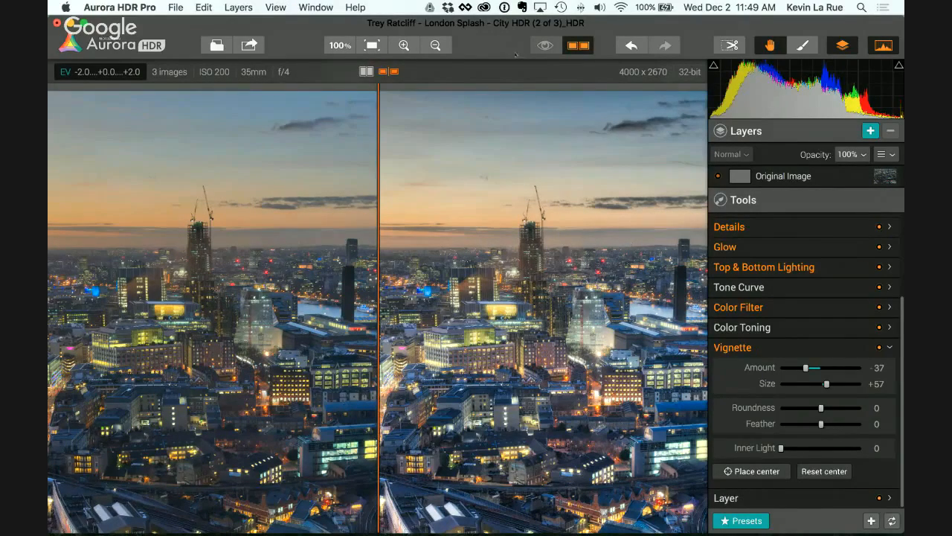
Step: Leave the side-by-side comparison, browse to the 1-Dima - El Chalten bracket folder, and preview 20150113_argentina_chalten_1148.jpeg
{"action": "left_click", "coordinate": [578, 46]}
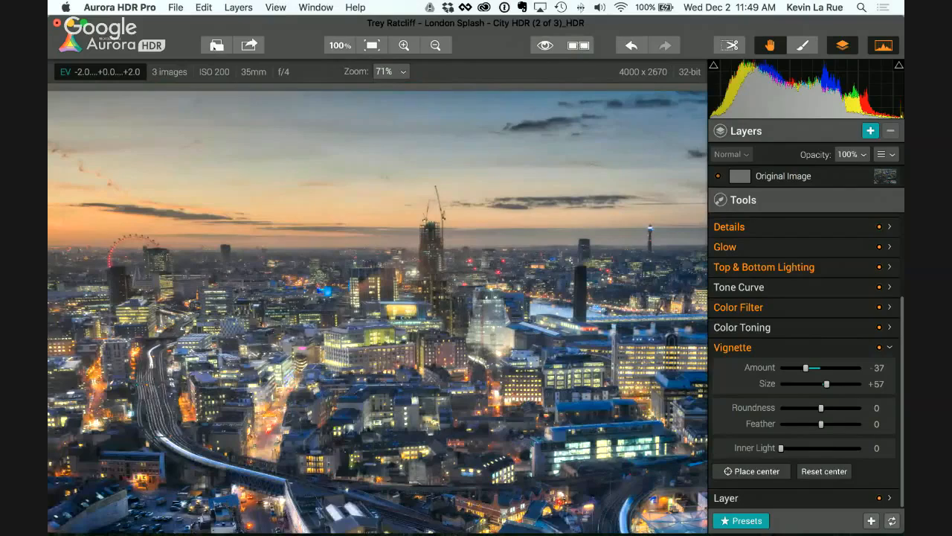
{"action": "left_click", "coordinate": [215, 46]}
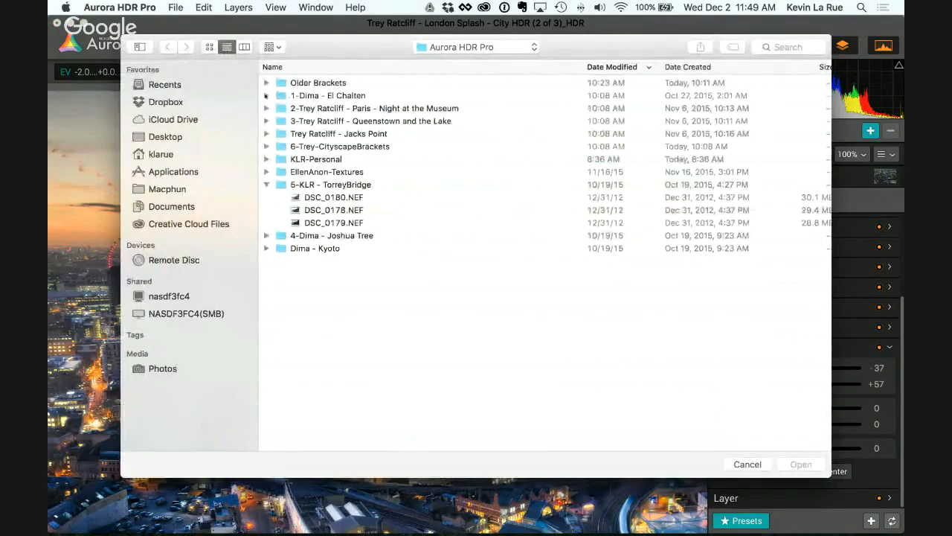
{"action": "left_click", "coordinate": [266, 95]}
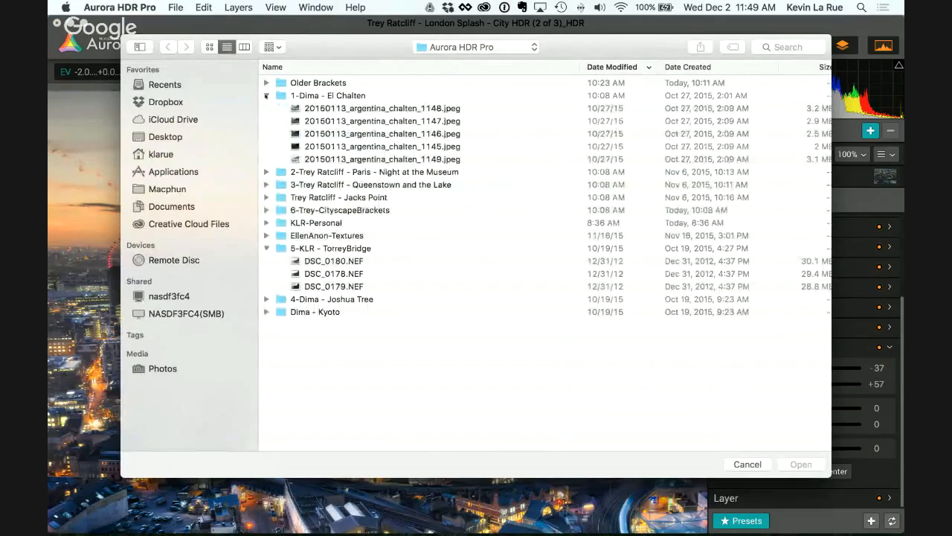
{"action": "left_click", "coordinate": [266, 95]}
{"action": "left_click", "coordinate": [266, 95]}
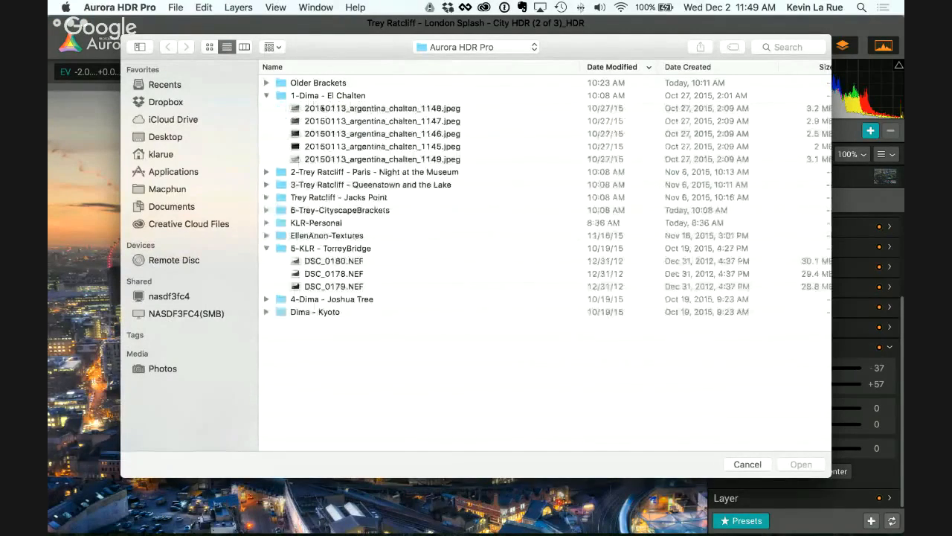
{"action": "left_click", "coordinate": [322, 108]}
{"action": "key", "text": "space"}
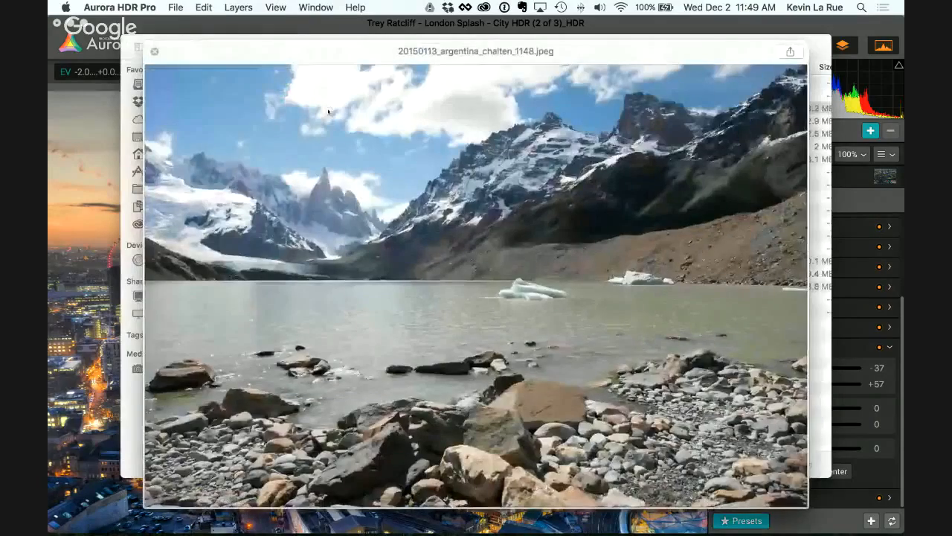
{"action": "key", "text": "space"}
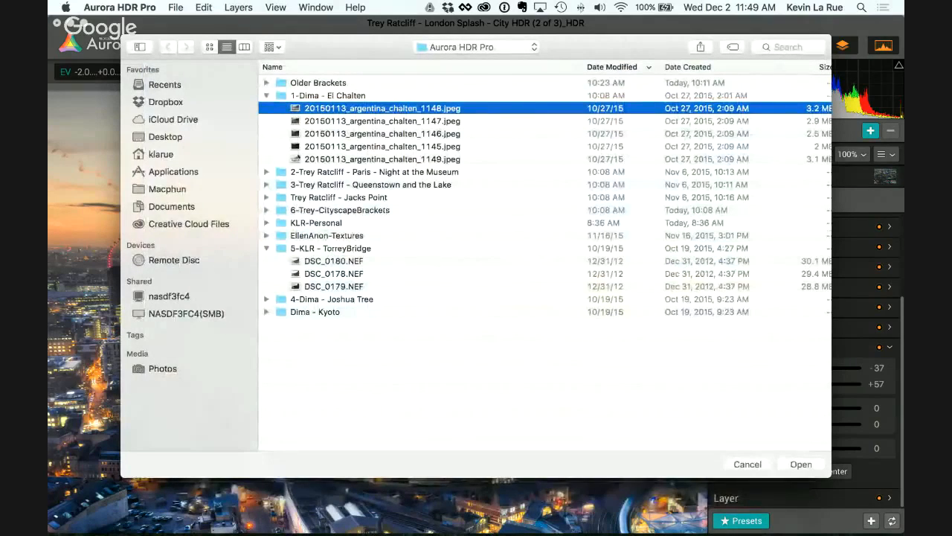
Step: Load all five El Chalten brackets without saving the London edit, and merge them into an HDR with no alignment or reduction options
{"action": "left_click", "coordinate": [383, 160], "text": "shift"}
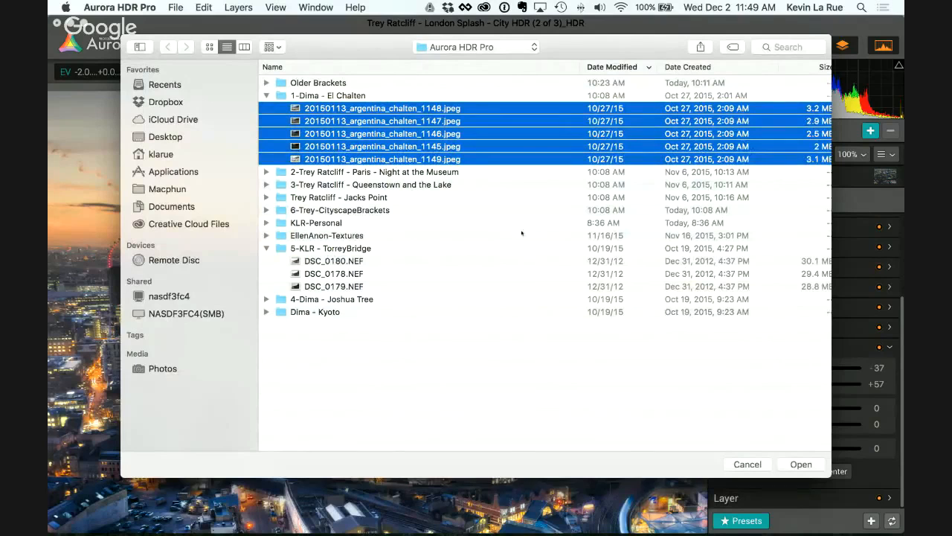
{"action": "left_click", "coordinate": [802, 465]}
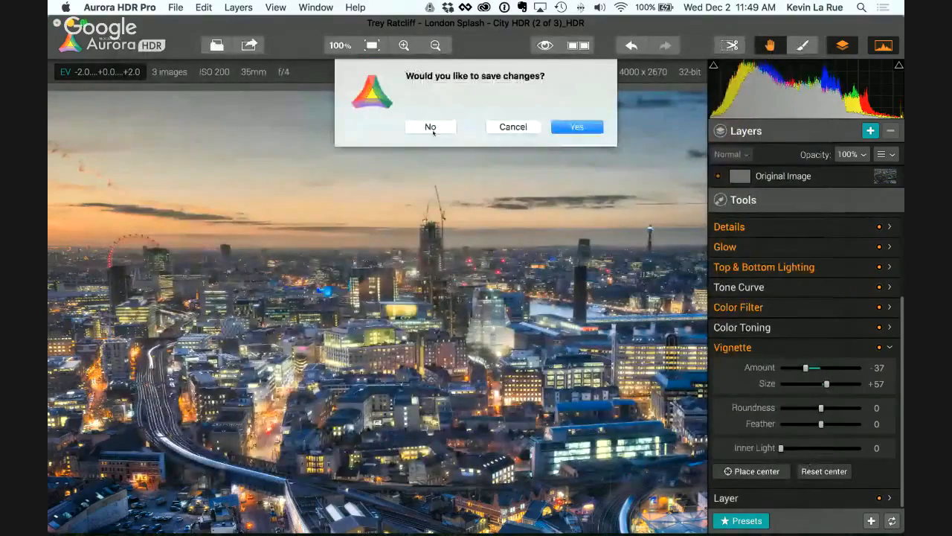
{"action": "left_click", "coordinate": [431, 128]}
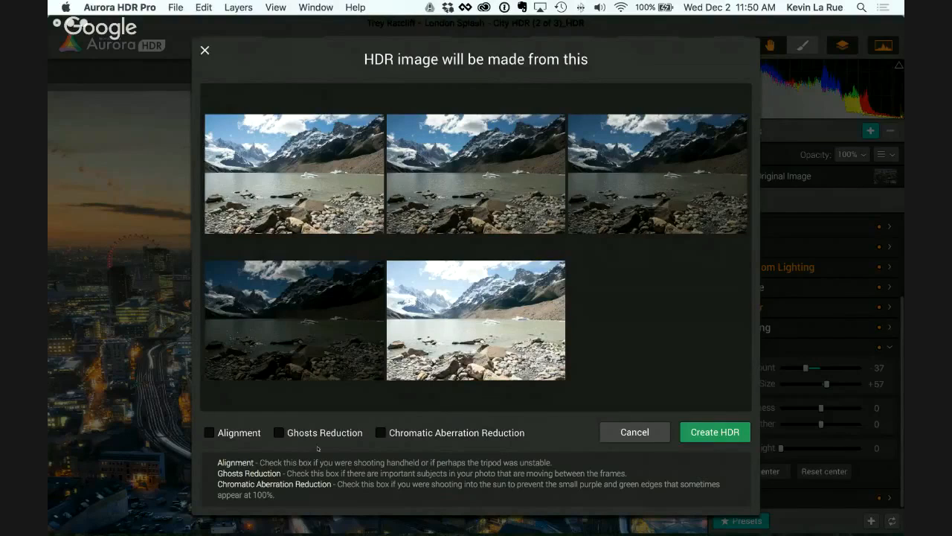
{"action": "left_click", "coordinate": [705, 432]}
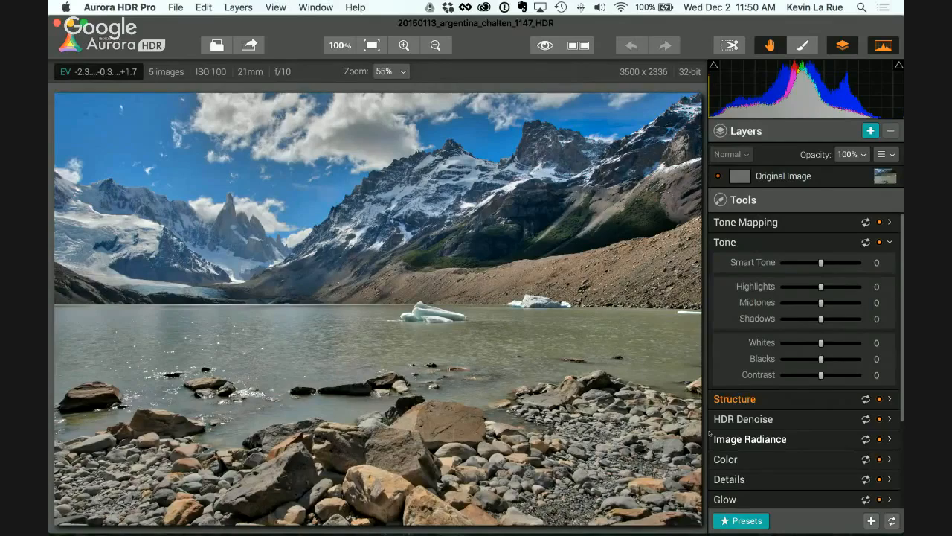
Step: Set the comparison source to Middle Bracket and compare the mountain lake HDR with it repeatedly using Quick Preview
{"action": "left_click", "coordinate": [267, 6]}
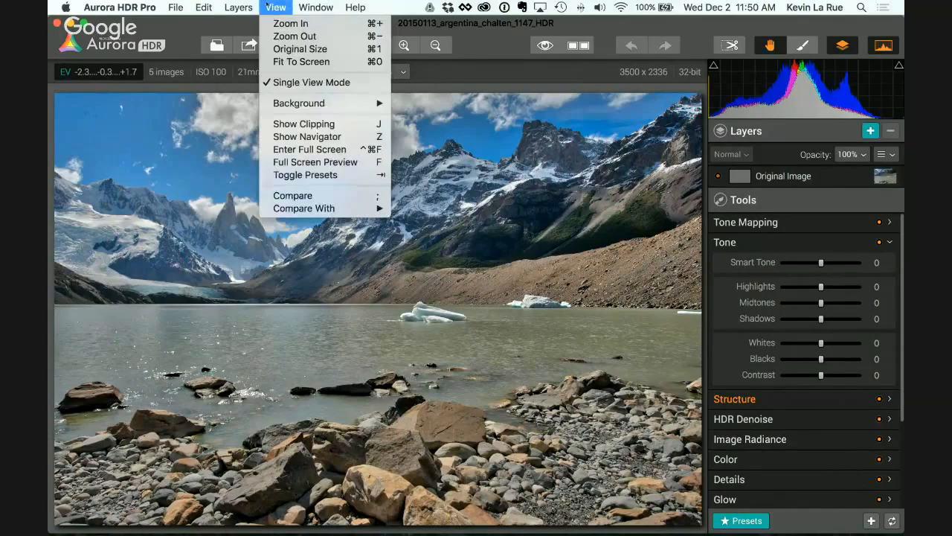
{"action": "mouse_move", "coordinate": [319, 208]}
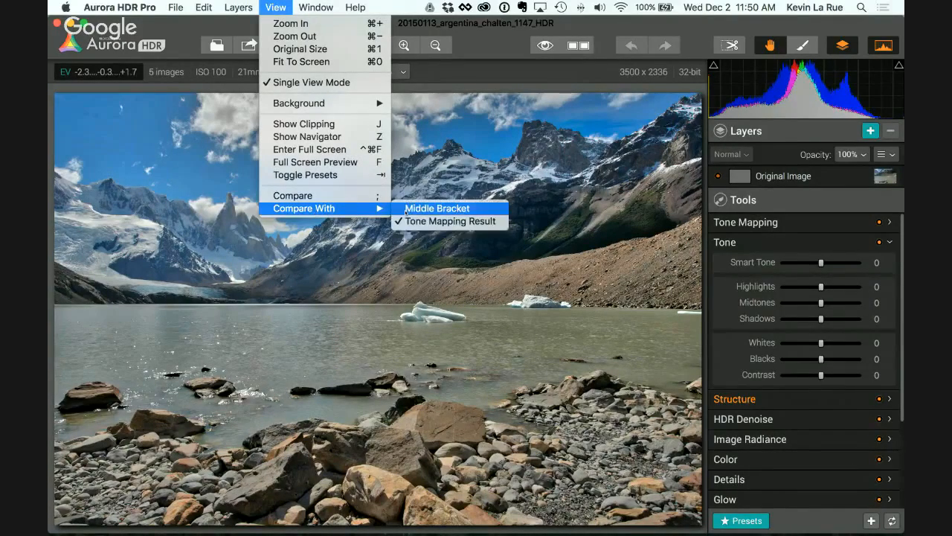
{"action": "left_click", "coordinate": [421, 210]}
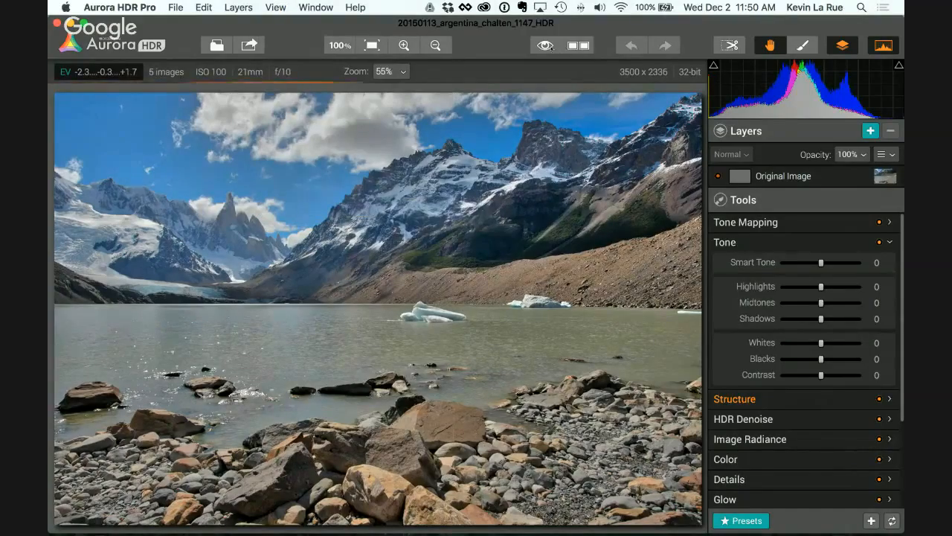
{"action": "left_click", "coordinate": [545, 45]}
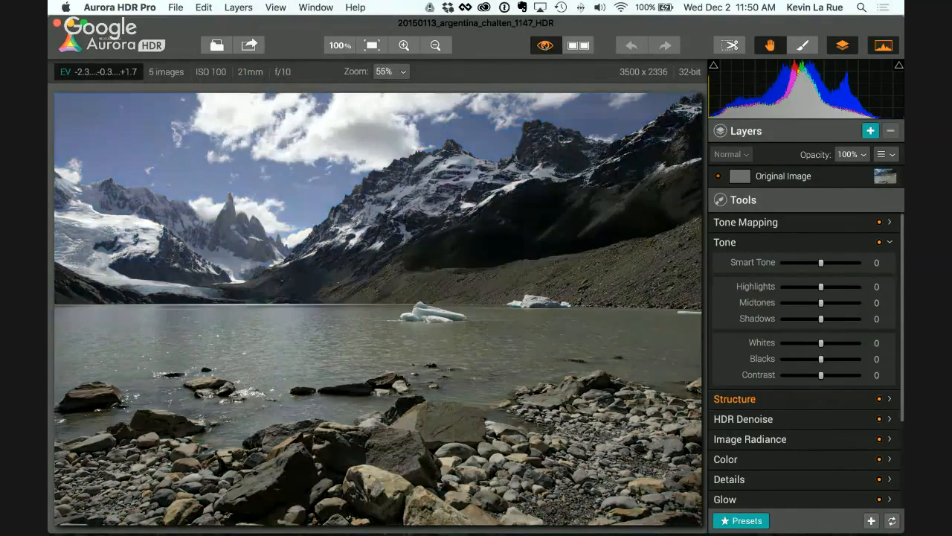
{"action": "left_click", "coordinate": [545, 46]}
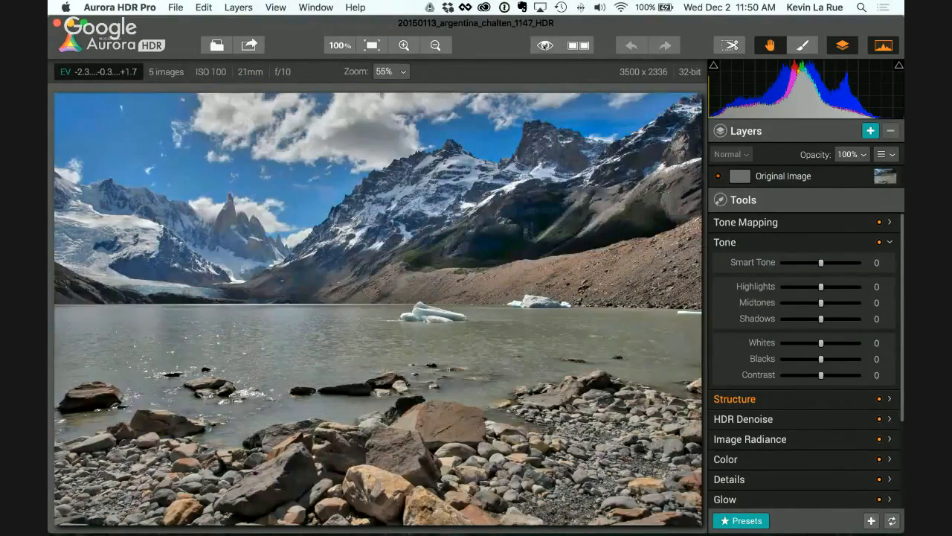
{"action": "left_click", "coordinate": [545, 45]}
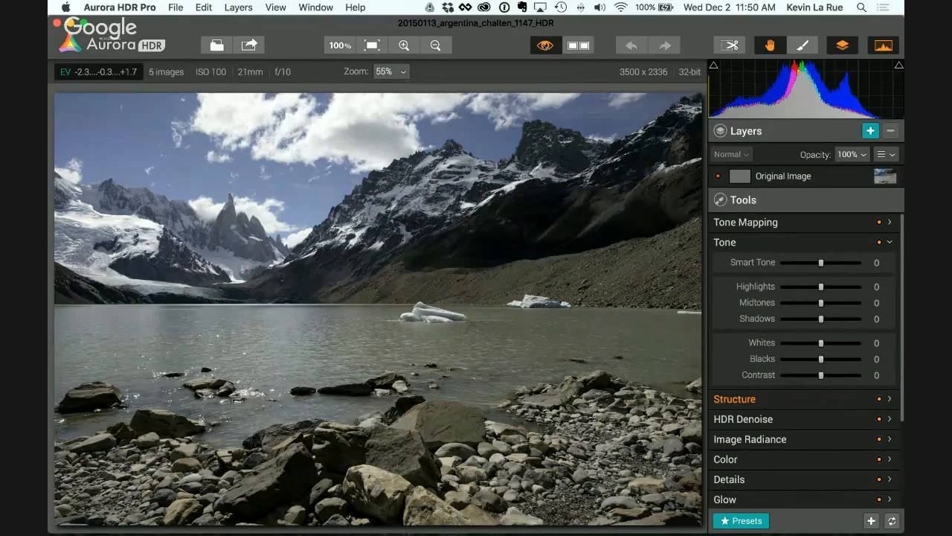
{"action": "left_click", "coordinate": [546, 46]}
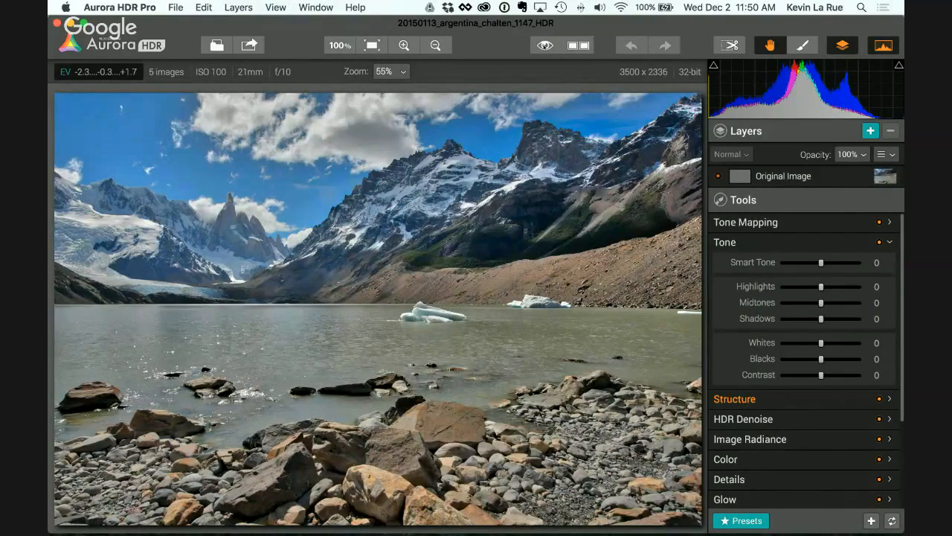
{"action": "left_click", "coordinate": [545, 47]}
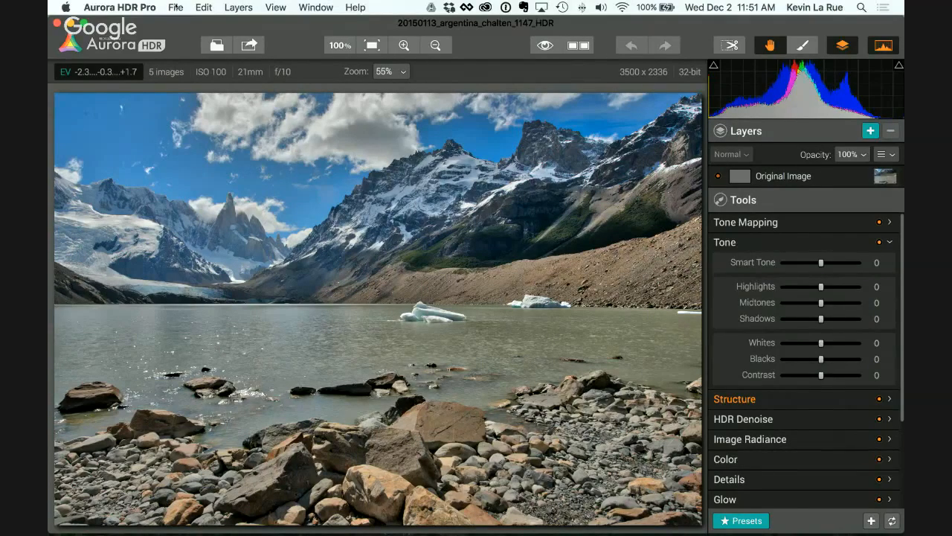
{"action": "left_click", "coordinate": [175, 8]}
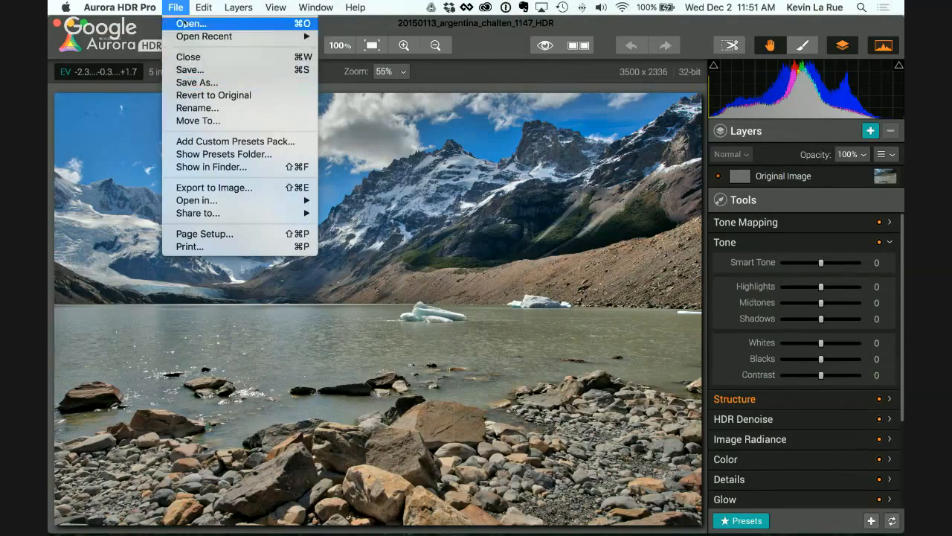
{"action": "mouse_move", "coordinate": [223, 6]}
{"action": "mouse_move", "coordinate": [336, 7]}
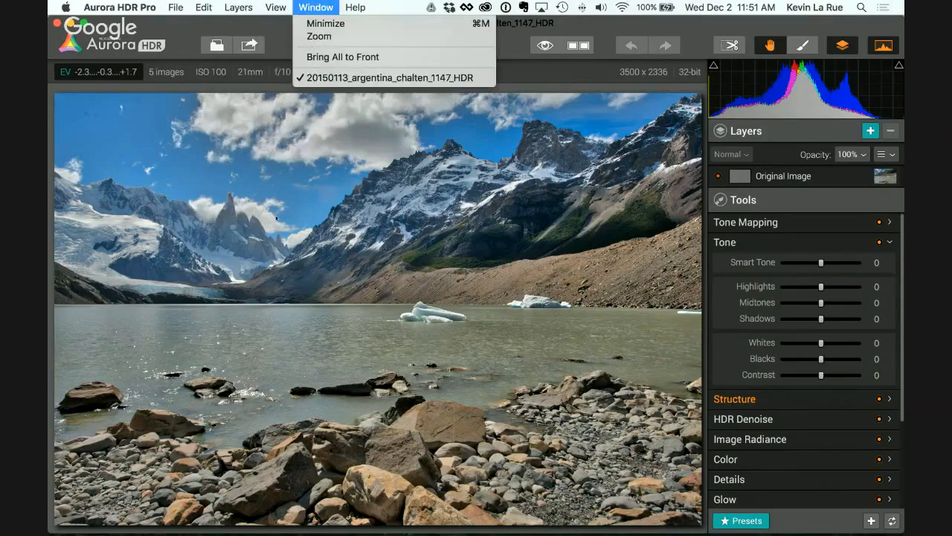
{"action": "left_click", "coordinate": [277, 217]}
Step: Examine the sharing and image export options, including the available file formats, and leave without saving
{"action": "left_click", "coordinate": [250, 44]}
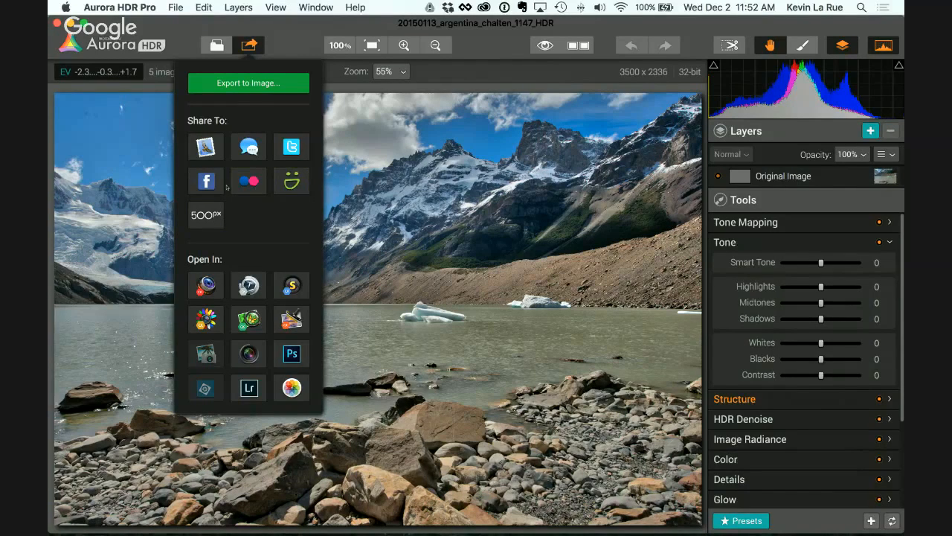
{"action": "left_click", "coordinate": [246, 83]}
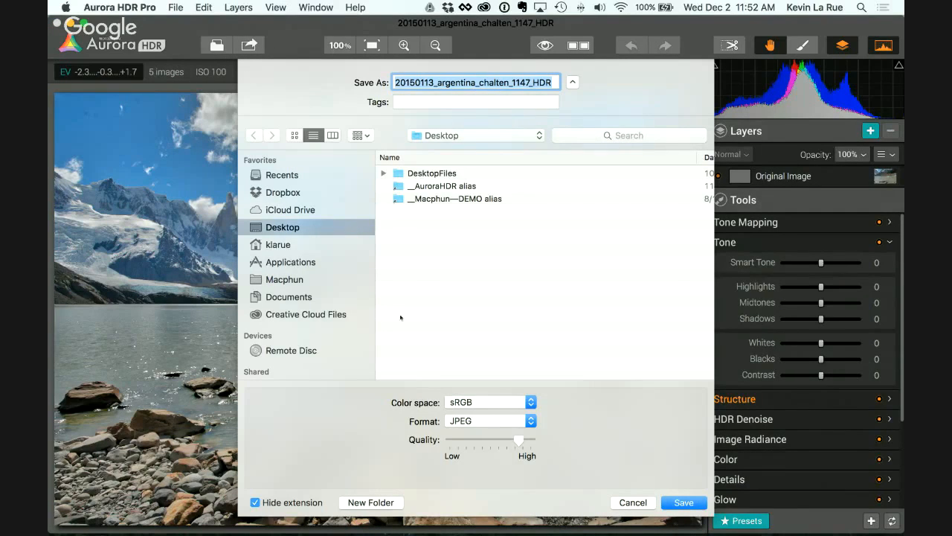
{"action": "left_click", "coordinate": [479, 422]}
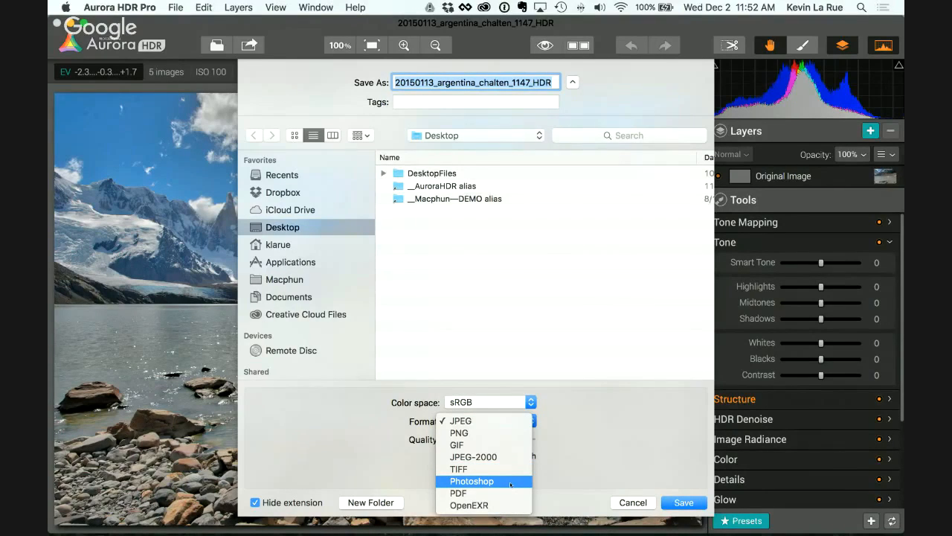
{"action": "left_click", "coordinate": [550, 365]}
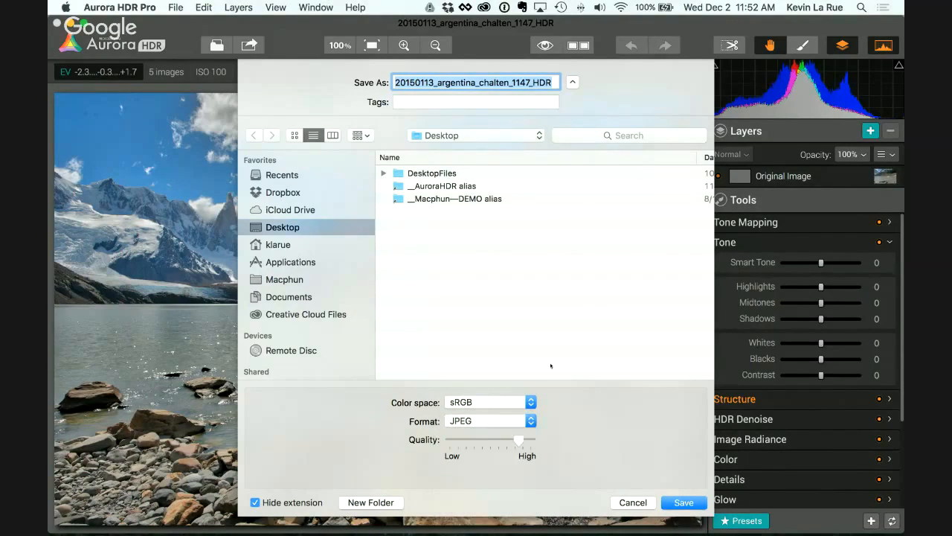
{"action": "left_click", "coordinate": [635, 504]}
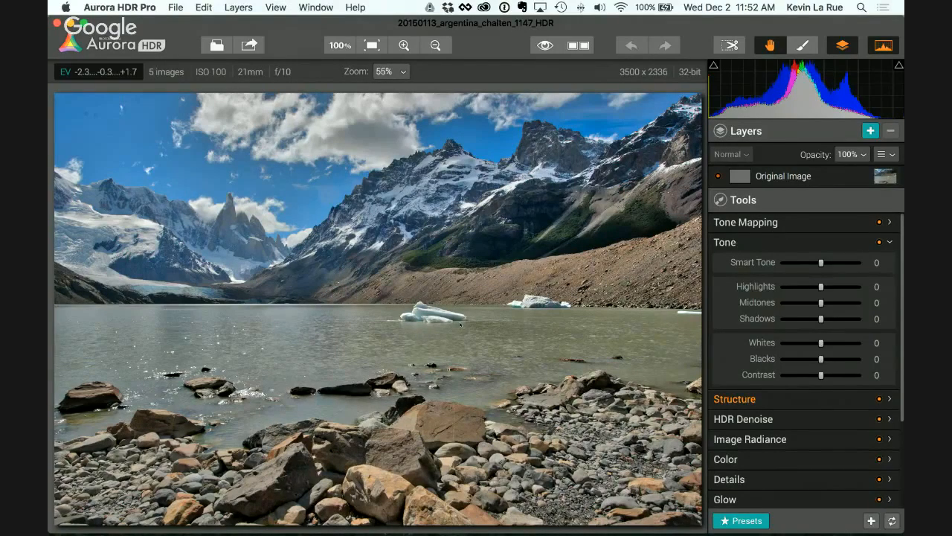
Step: Collapse the Tone controls and hide the histogram, keeping the layers visible and the opacity at 100%
{"action": "left_click", "coordinate": [756, 242]}
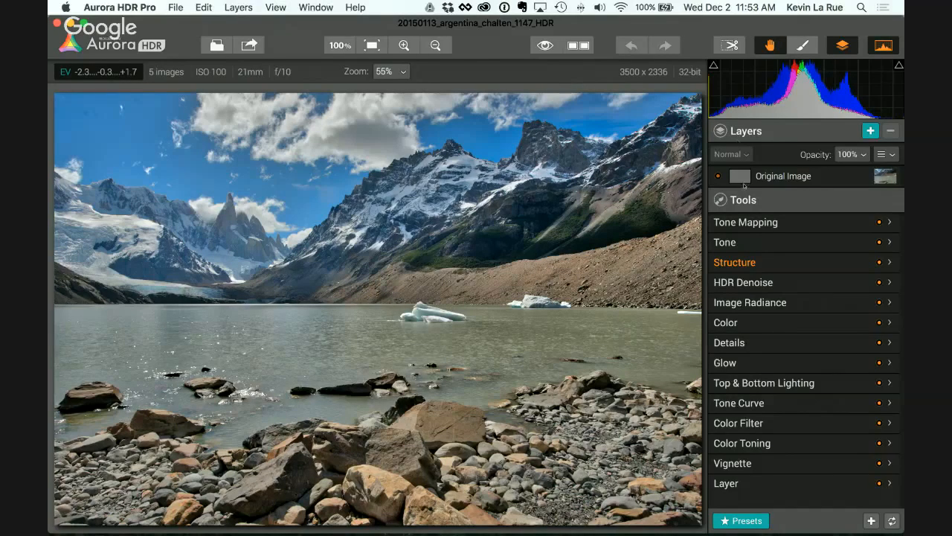
{"action": "left_click", "coordinate": [884, 45]}
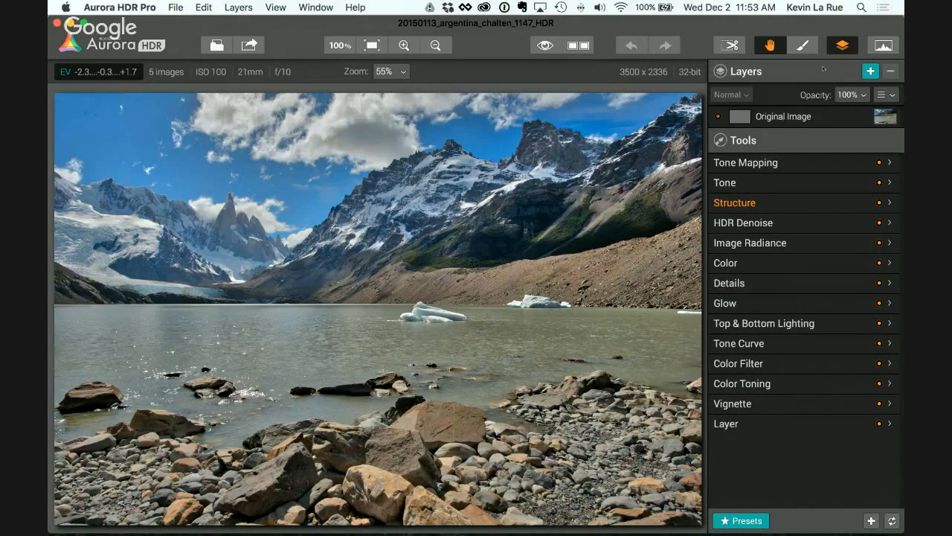
{"action": "left_click", "coordinate": [845, 48]}
{"action": "left_click", "coordinate": [845, 48]}
{"action": "left_click", "coordinate": [865, 97]}
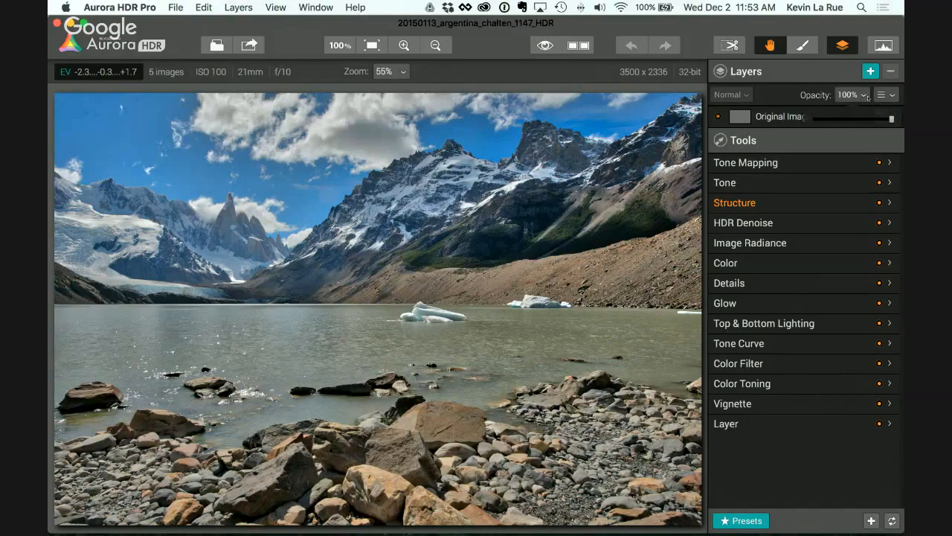
{"action": "left_click", "coordinate": [866, 99]}
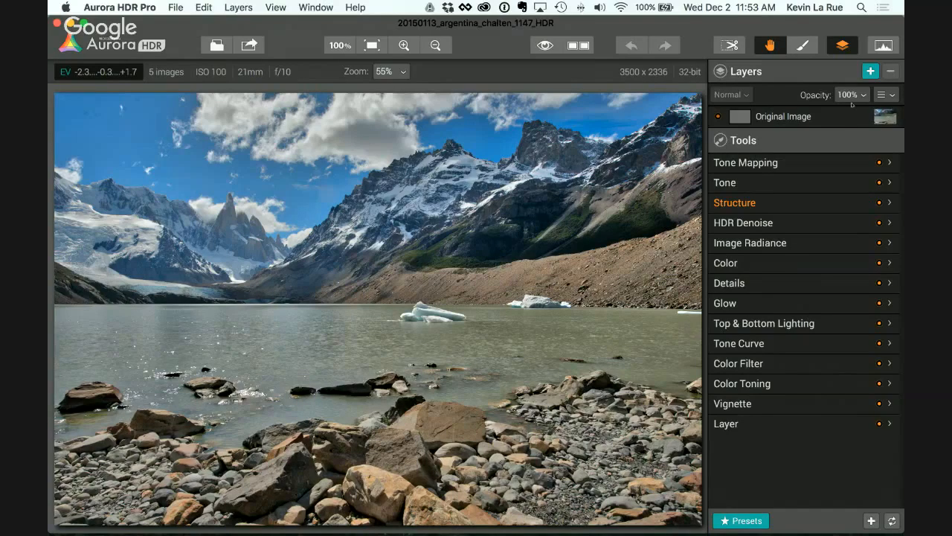
Step: Add a new layer above the original image and name it Foreground
{"action": "left_click", "coordinate": [870, 72]}
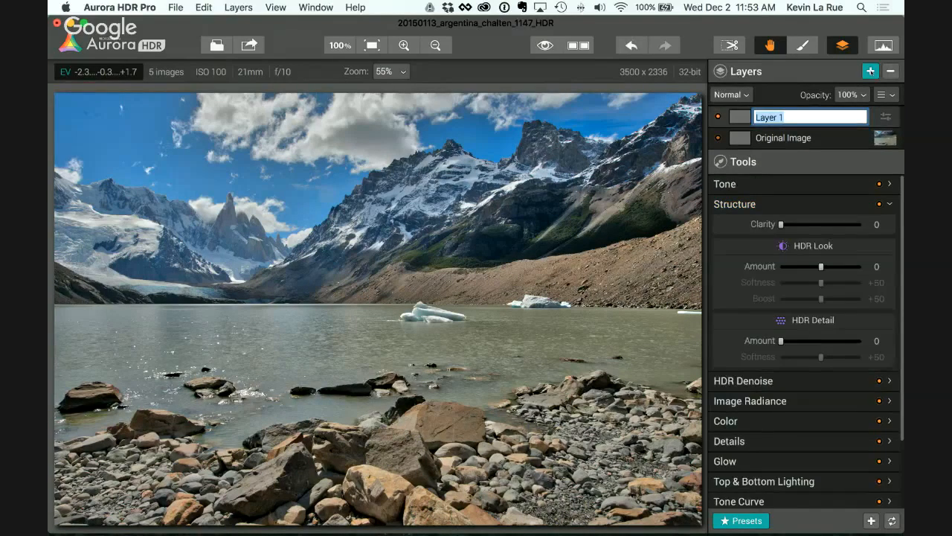
{"action": "type", "text": "Foreground"}
{"action": "key", "text": "Return"}
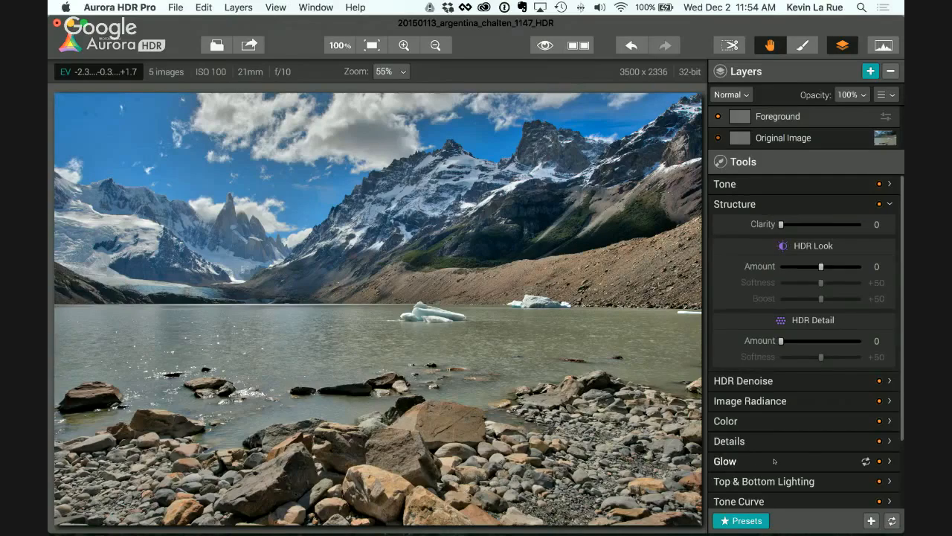
Step: Activate the masking brush for the Foreground layer and set its softness to 88
{"action": "scroll", "coordinate": [774, 461], "scroll_direction": "down", "scroll_amount": 1}
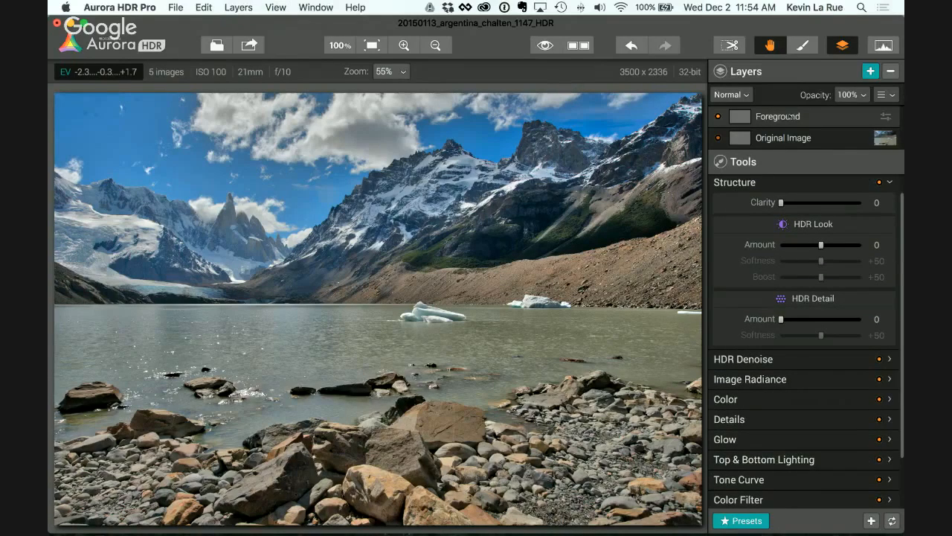
{"action": "key", "text": "b"}
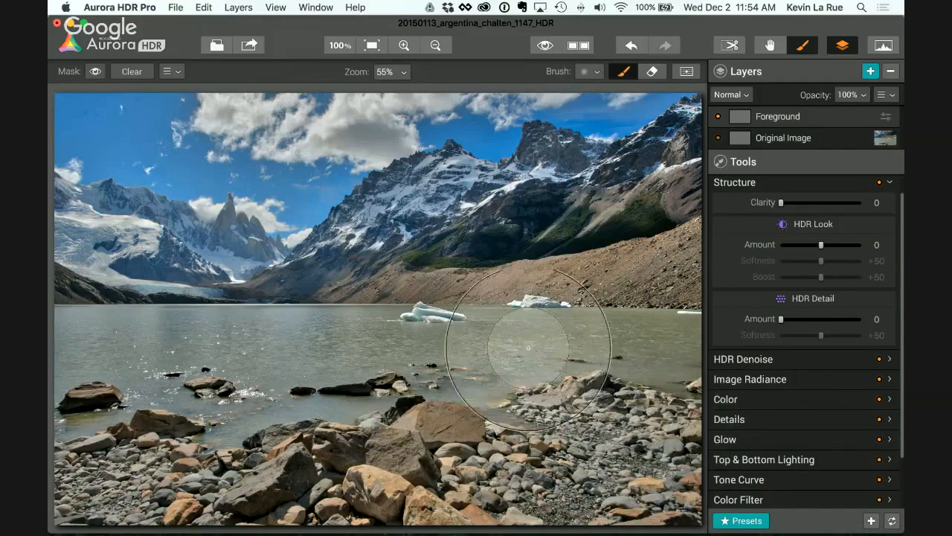
{"action": "left_click", "coordinate": [589, 72]}
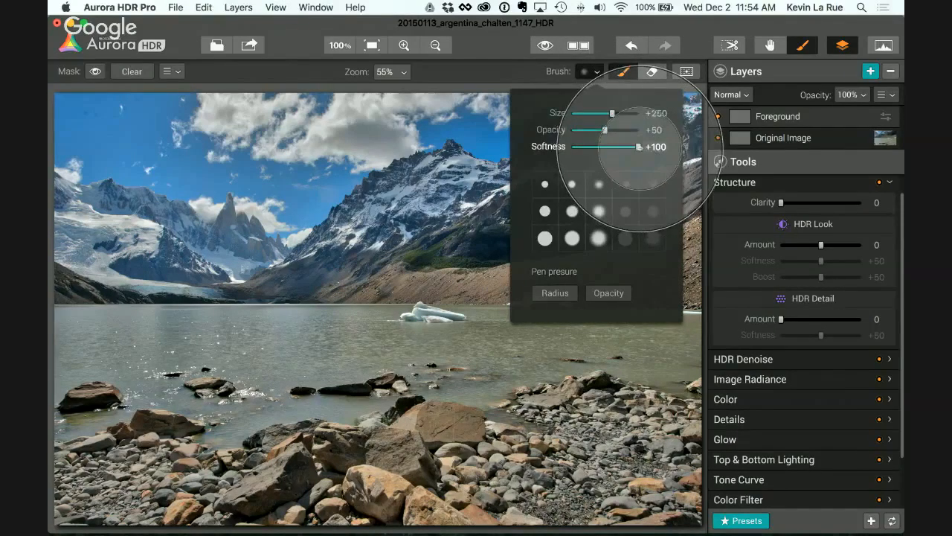
{"action": "left_click_drag", "start_coordinate": [637, 147], "coordinate": [566, 149]}
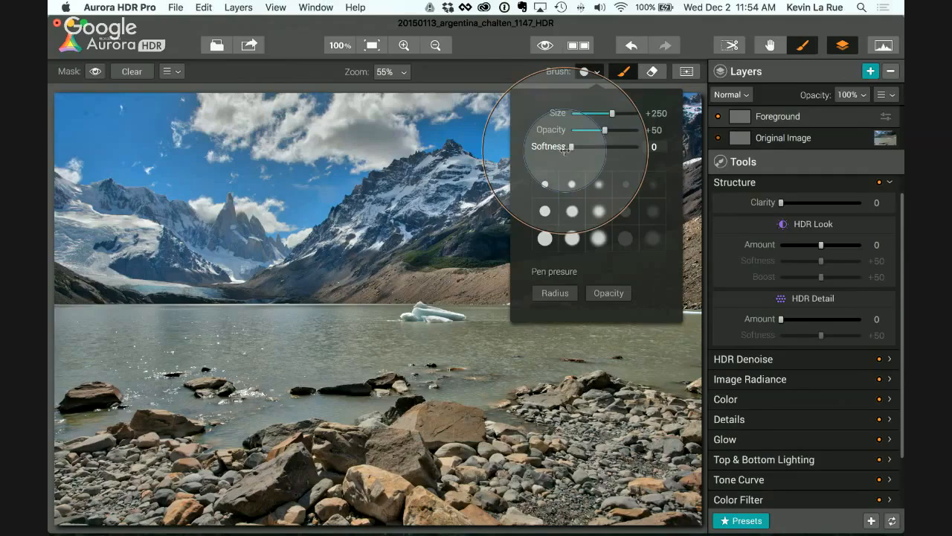
{"action": "left_click_drag", "start_coordinate": [565, 148], "coordinate": [630, 154]}
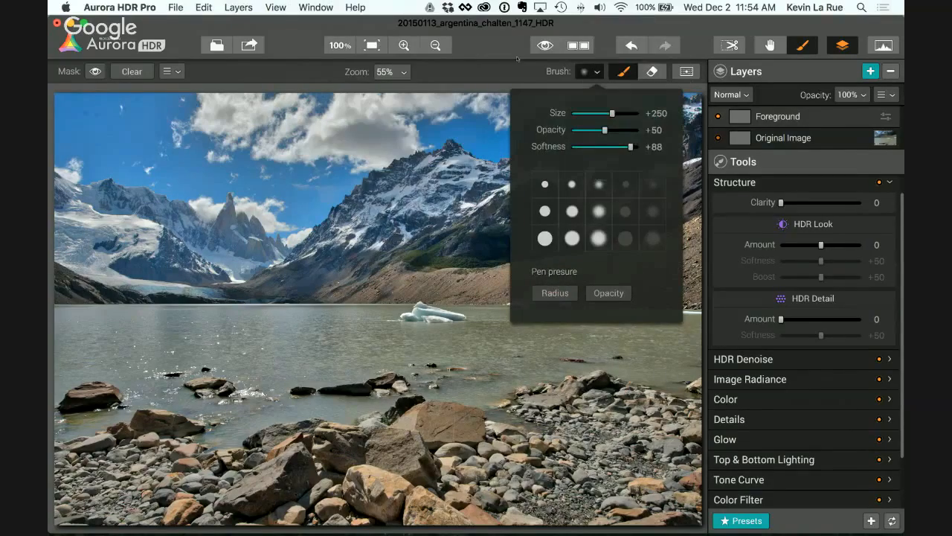
{"action": "left_click", "coordinate": [644, 442]}
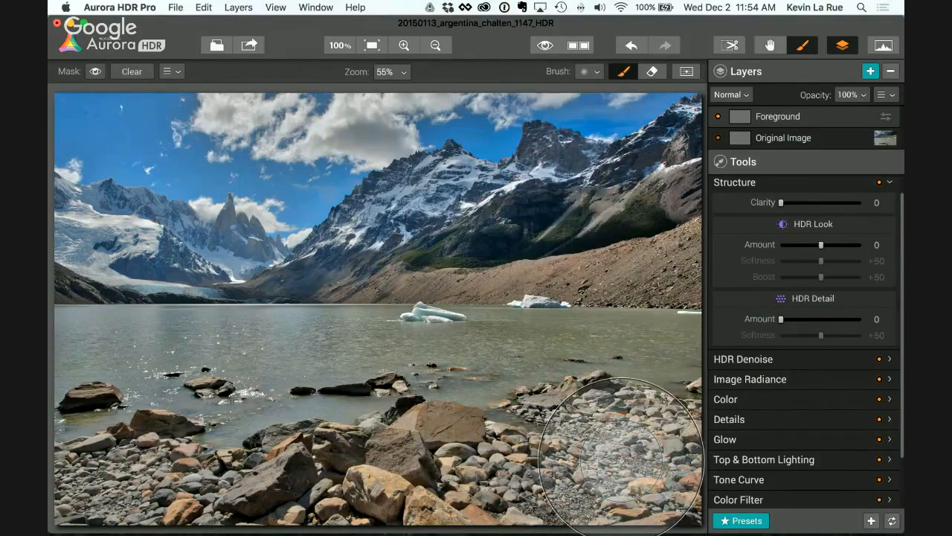
Step: Shrink the brush and paint the Foreground mask over the rocks in the water and along the left shoreline
{"action": "key", "text": "bracketleft"}
{"action": "key", "text": "bracketleft"}
{"action": "key", "text": "bracketleft"}
{"action": "key", "text": "bracketleft"}
{"action": "key", "text": "bracketleft"}
{"action": "key", "text": "bracketleft"}
{"action": "key", "text": "bracketleft"}
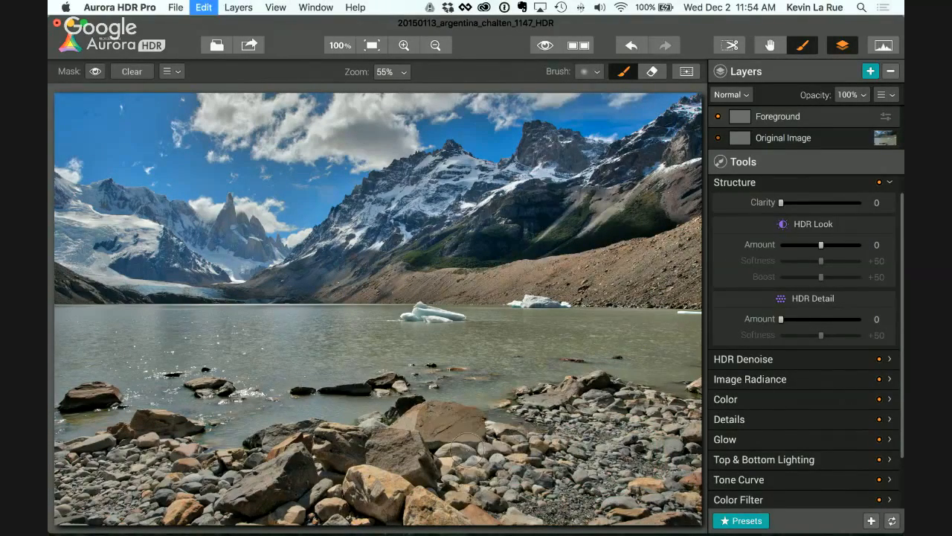
{"action": "key", "text": "bracketleft"}
{"action": "left_click", "coordinate": [350, 390]}
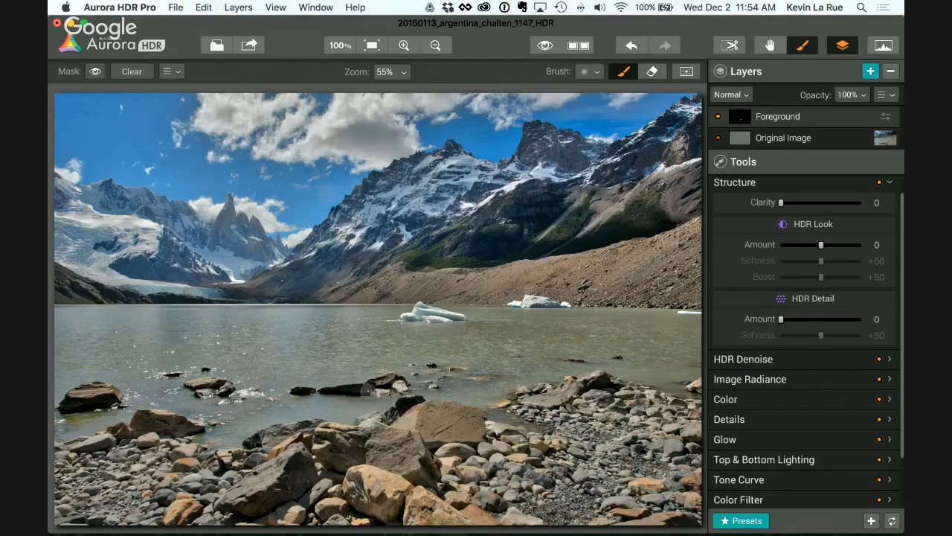
{"action": "mouse_move", "coordinate": [204, 388]}
{"action": "left_mouse_down"}
{"action": "mouse_move", "coordinate": [219, 388]}
{"action": "mouse_move", "coordinate": [200, 390]}
{"action": "left_mouse_up"}
{"action": "mouse_move", "coordinate": [164, 420]}
{"action": "left_mouse_down"}
{"action": "mouse_move", "coordinate": [59, 447]}
{"action": "mouse_move", "coordinate": [144, 434]}
{"action": "left_mouse_up"}
{"action": "mouse_move", "coordinate": [109, 400]}
{"action": "left_mouse_down"}
{"action": "mouse_move", "coordinate": [84, 395]}
{"action": "mouse_move", "coordinate": [108, 400]}
{"action": "left_mouse_up"}
Step: Check the painted rocks by toggling the mask overlay on and off, leaving it hidden
{"action": "left_click", "coordinate": [95, 72]}
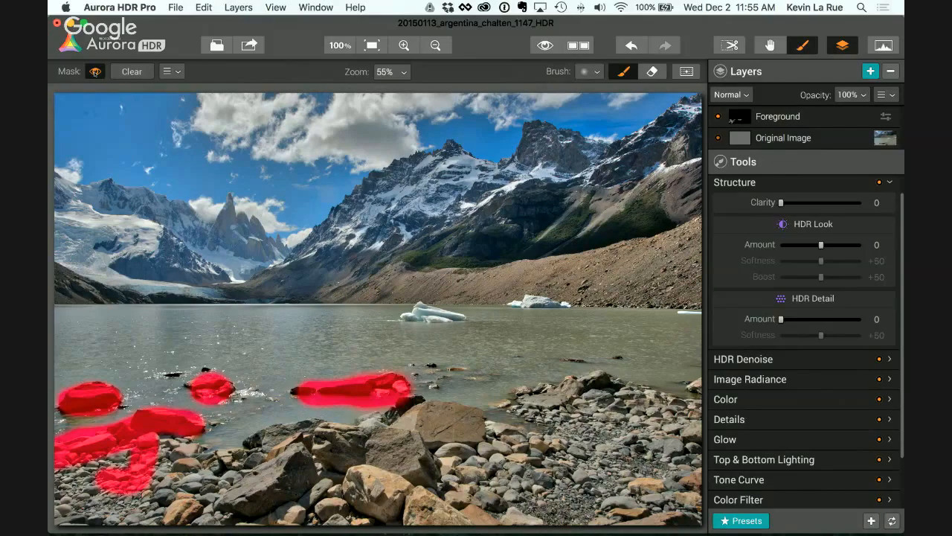
{"action": "left_click", "coordinate": [95, 72]}
{"action": "left_click", "coordinate": [95, 71]}
{"action": "left_click", "coordinate": [95, 72]}
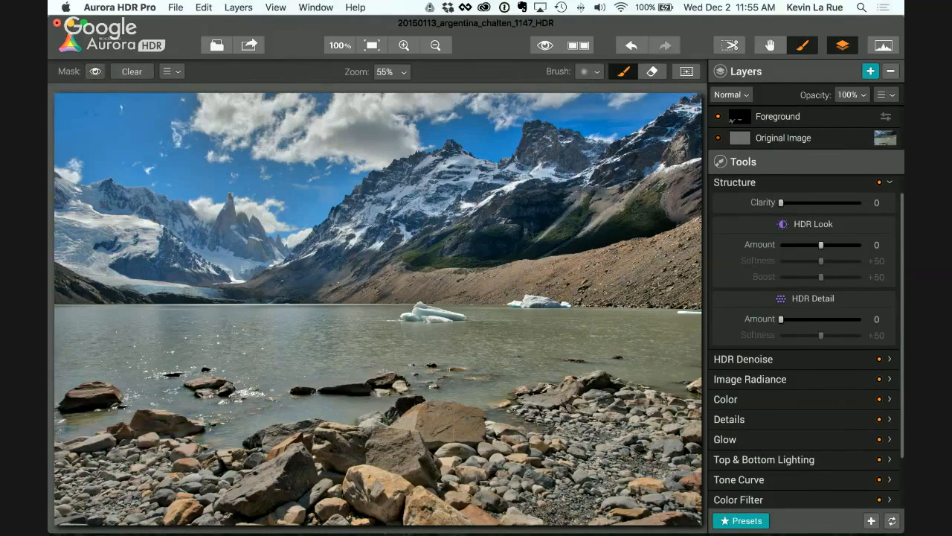
Step: Set the brush size to 201, paint the mask across the rocky shore, and shrink the brush for the shoreline edges
{"action": "left_click", "coordinate": [597, 72]}
{"action": "left_click_drag", "start_coordinate": [577, 113], "coordinate": [605, 114]}
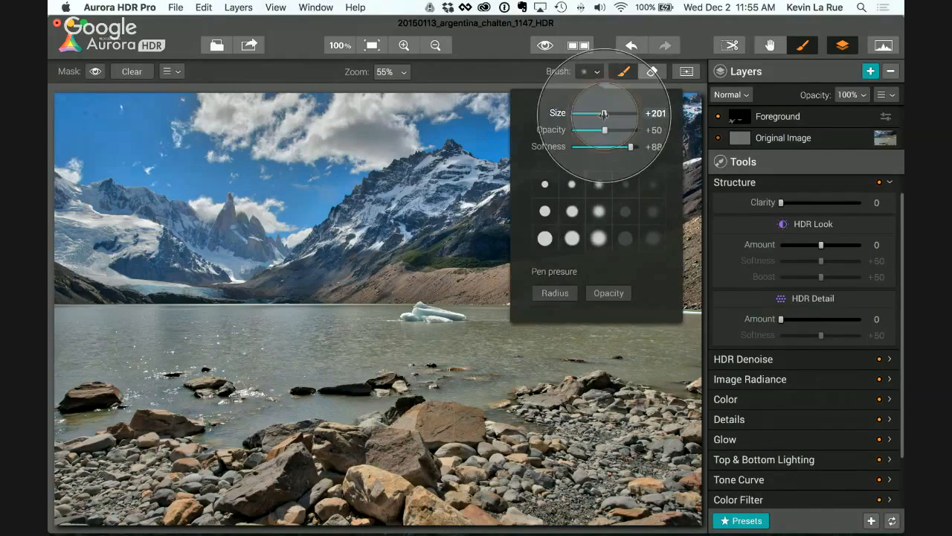
{"action": "left_click", "coordinate": [640, 464]}
{"action": "mouse_move", "coordinate": [643, 459]}
{"action": "left_mouse_down"}
{"action": "mouse_move", "coordinate": [545, 437]}
{"action": "mouse_move", "coordinate": [607, 442]}
{"action": "mouse_move", "coordinate": [552, 462]}
{"action": "mouse_move", "coordinate": [116, 482]}
{"action": "mouse_move", "coordinate": [228, 486]}
{"action": "mouse_move", "coordinate": [447, 470]}
{"action": "mouse_move", "coordinate": [544, 438]}
{"action": "mouse_move", "coordinate": [610, 437]}
{"action": "mouse_move", "coordinate": [639, 469]}
{"action": "mouse_move", "coordinate": [660, 456]}
{"action": "mouse_move", "coordinate": [563, 462]}
{"action": "left_mouse_up"}
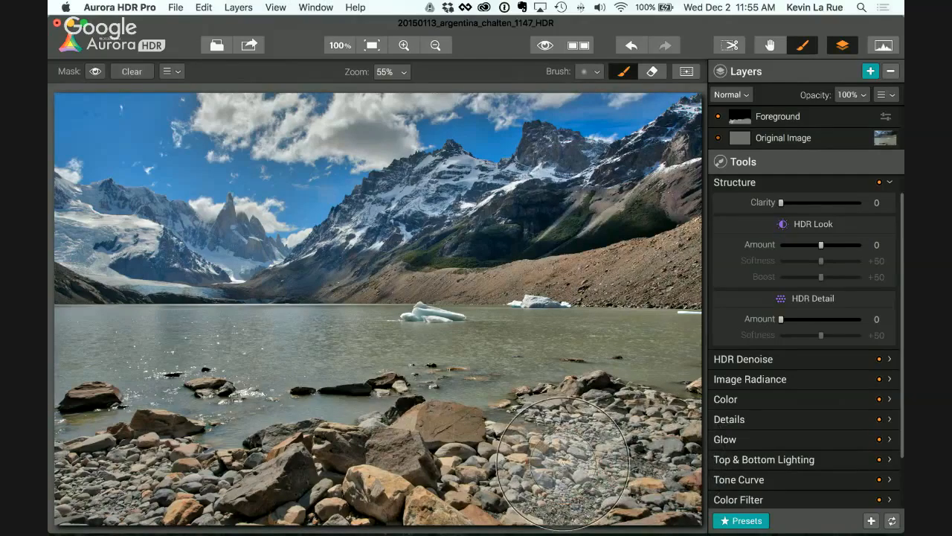
{"action": "key", "text": "bracketleft"}
{"action": "key", "text": "bracketleft"}
{"action": "key", "text": "bracketleft"}
{"action": "key", "text": "bracketleft"}
{"action": "key", "text": "bracketleft"}
{"action": "key", "text": "bracketleft"}
{"action": "key", "text": "bracketleft"}
{"action": "key", "text": "bracketleft"}
{"action": "key", "text": "bracketleft"}
{"action": "key", "text": "bracketleft"}
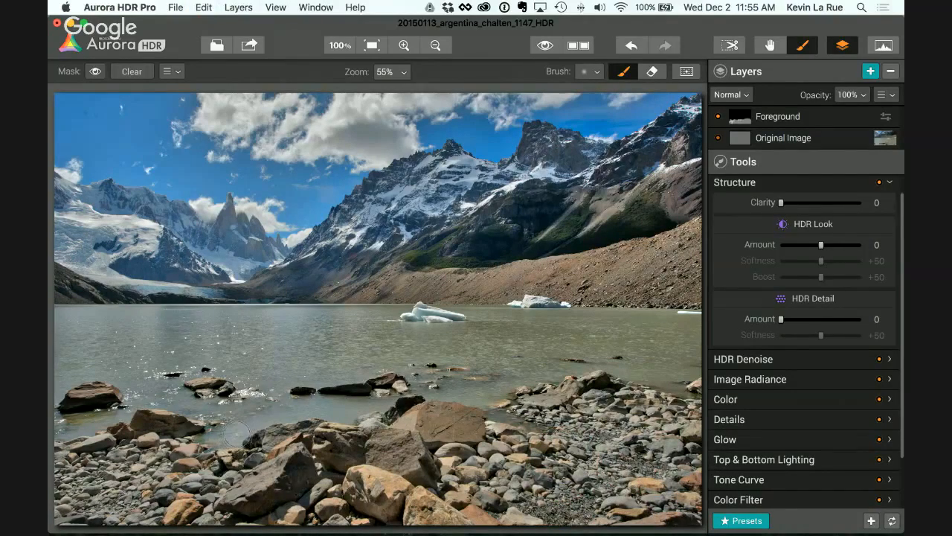
{"action": "key", "text": "bracketleft"}
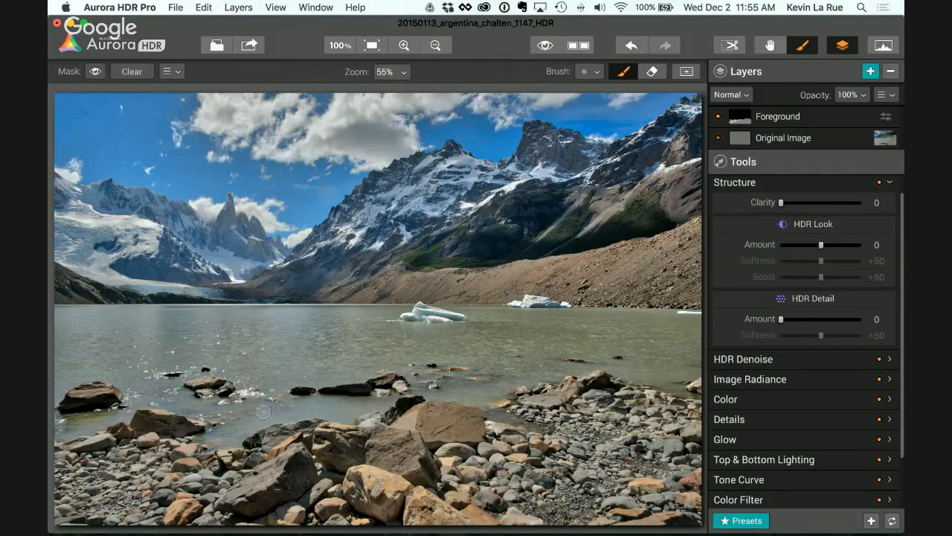
Step: Show the mask overlay, erase the spill over the water along the right shoreline, and hide the overlay
{"action": "left_click", "coordinate": [95, 72]}
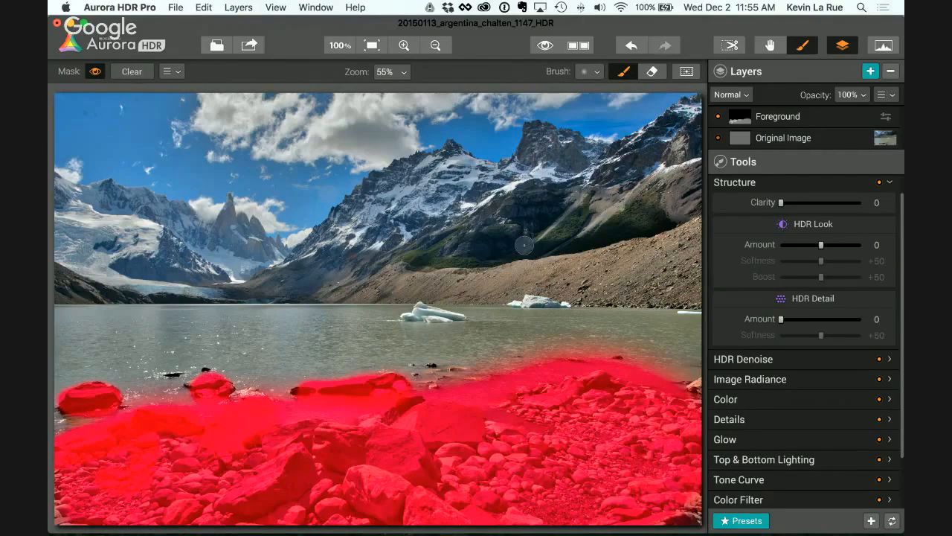
{"action": "left_click", "coordinate": [653, 71]}
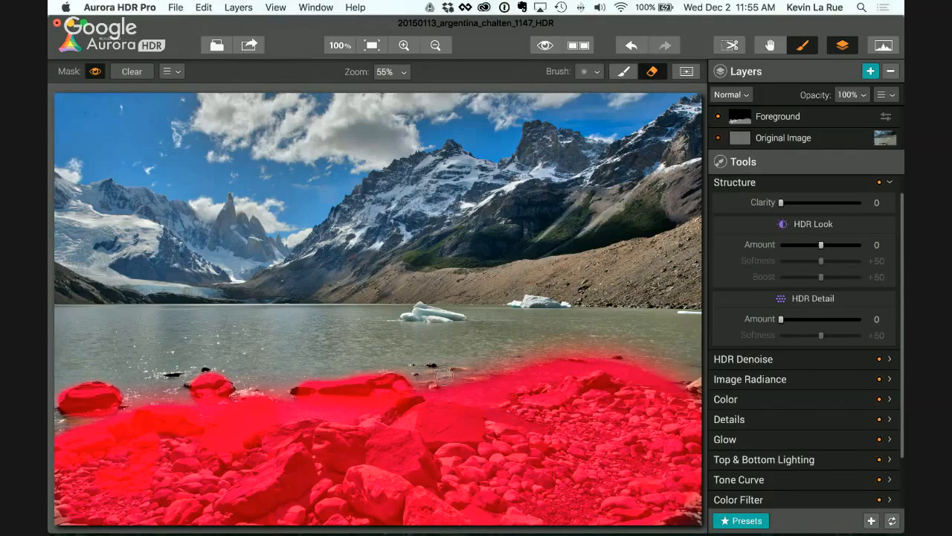
{"action": "mouse_move", "coordinate": [469, 377]}
{"action": "left_mouse_down"}
{"action": "mouse_move", "coordinate": [559, 350]}
{"action": "mouse_move", "coordinate": [626, 350]}
{"action": "mouse_move", "coordinate": [702, 372]}
{"action": "mouse_move", "coordinate": [682, 369]}
{"action": "left_mouse_up"}
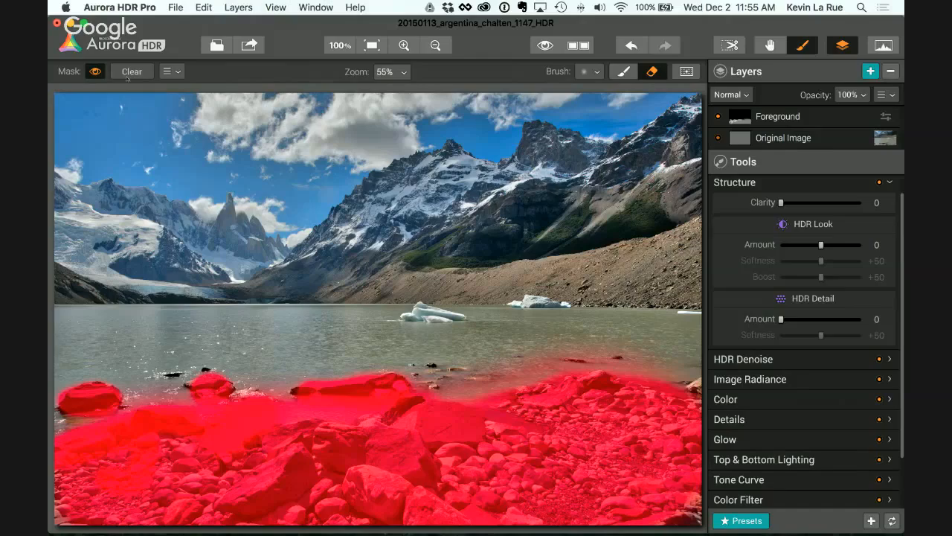
{"action": "left_click", "coordinate": [96, 72]}
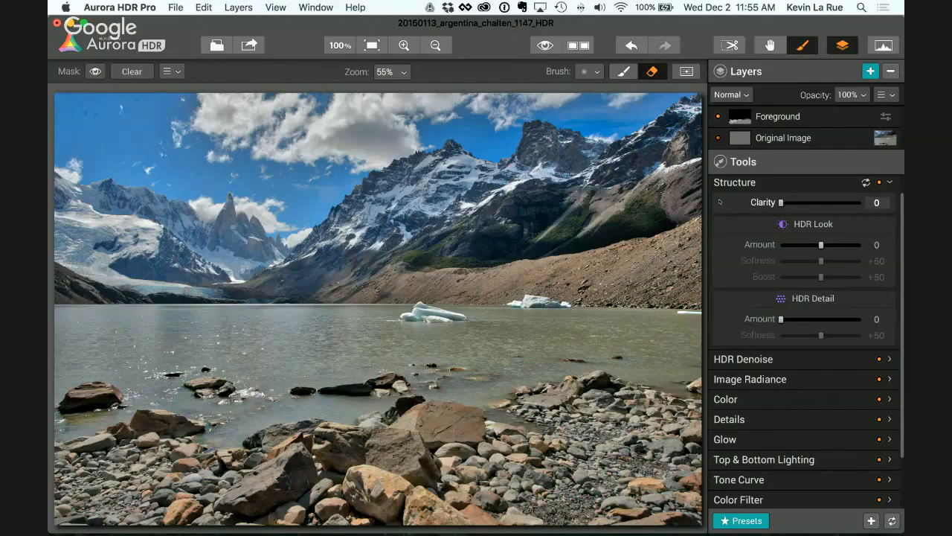
Step: Set the Foreground layer's Clarity to 30, HDR Look amount to 49 and HDR Detail amount to 22
{"action": "left_click_drag", "start_coordinate": [780, 202], "coordinate": [806, 203]}
{"action": "left_click_drag", "start_coordinate": [821, 245], "coordinate": [841, 245]}
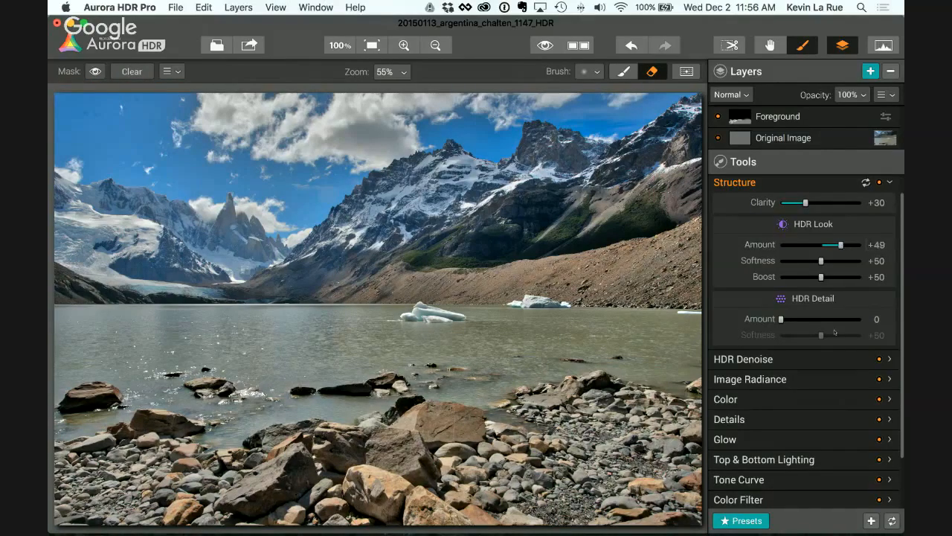
{"action": "left_click_drag", "start_coordinate": [781, 319], "coordinate": [798, 319]}
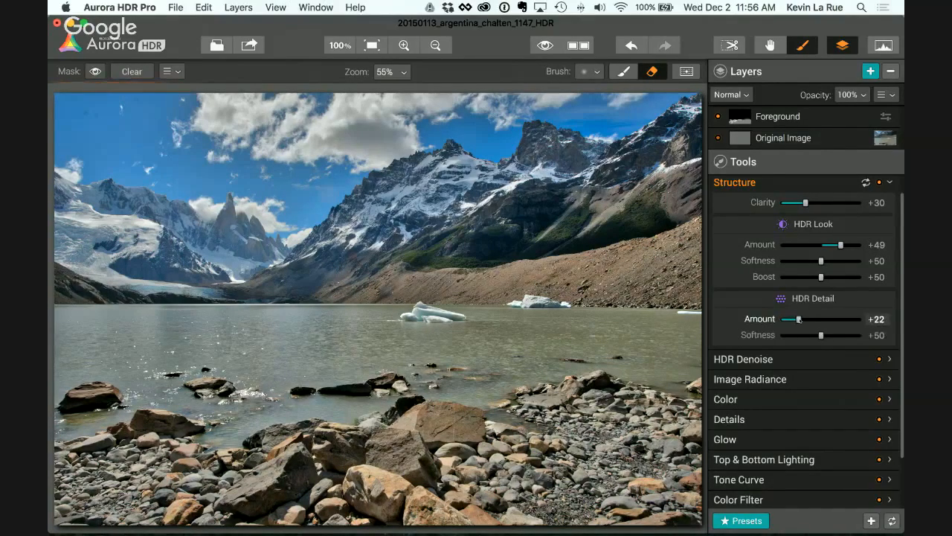
Step: Set the Foreground layer's global details to Small 15, Medium 20 and Large 43, and compare with the layer switched off
{"action": "left_click", "coordinate": [757, 420]}
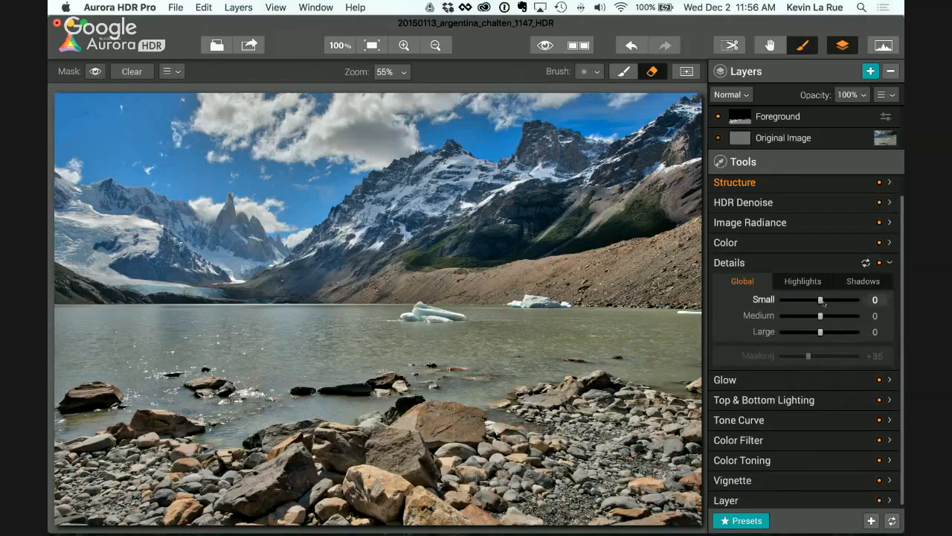
{"action": "left_click_drag", "start_coordinate": [821, 300], "coordinate": [837, 333]}
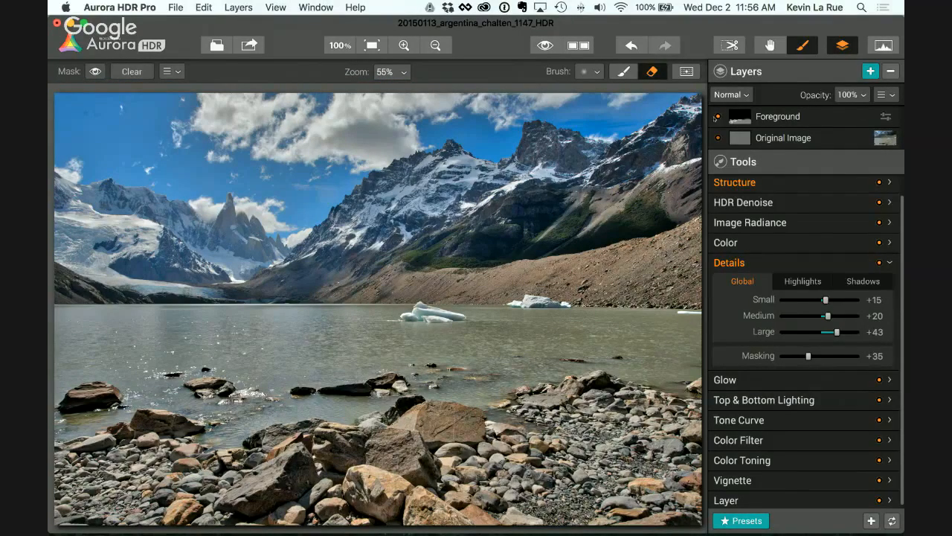
{"action": "left_click", "coordinate": [718, 117]}
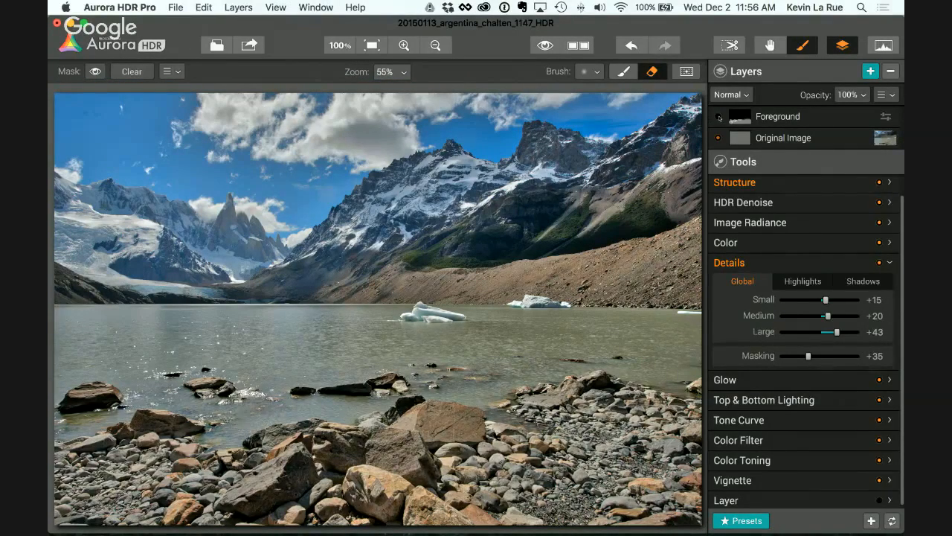
{"action": "left_click", "coordinate": [719, 116]}
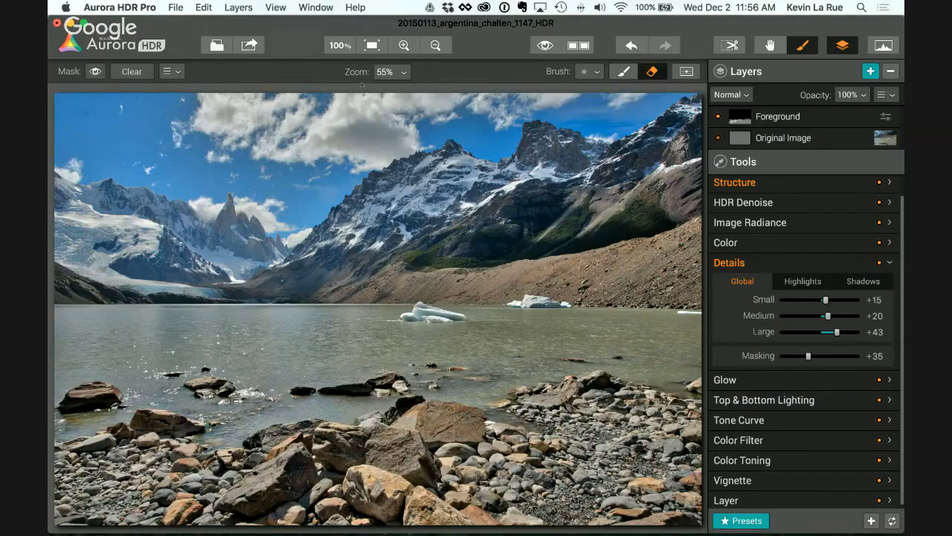
Step: Compare the foreground rocks up close with the Foreground layer off and on, and return to the full image
{"action": "left_click", "coordinate": [404, 45]}
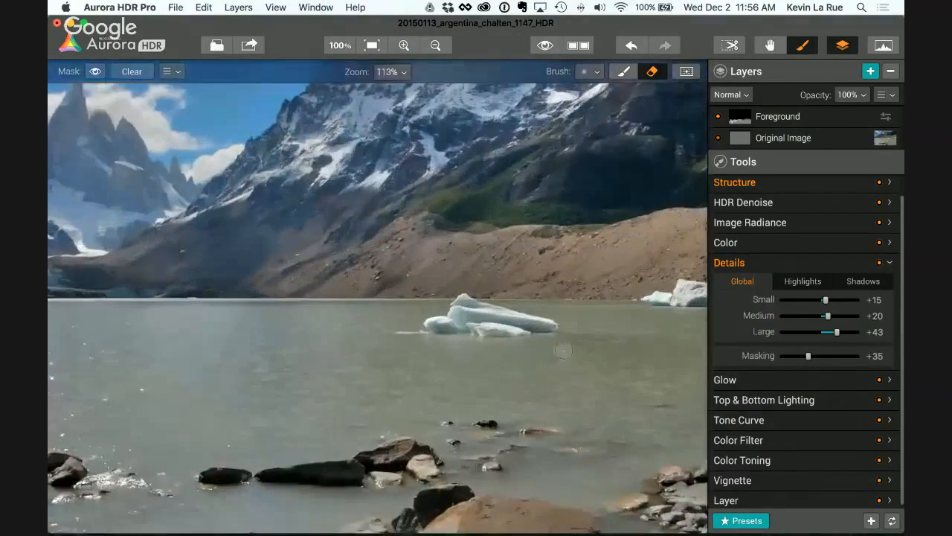
{"action": "scroll", "coordinate": [570, 404], "scroll_direction": "down", "scroll_amount": 5}
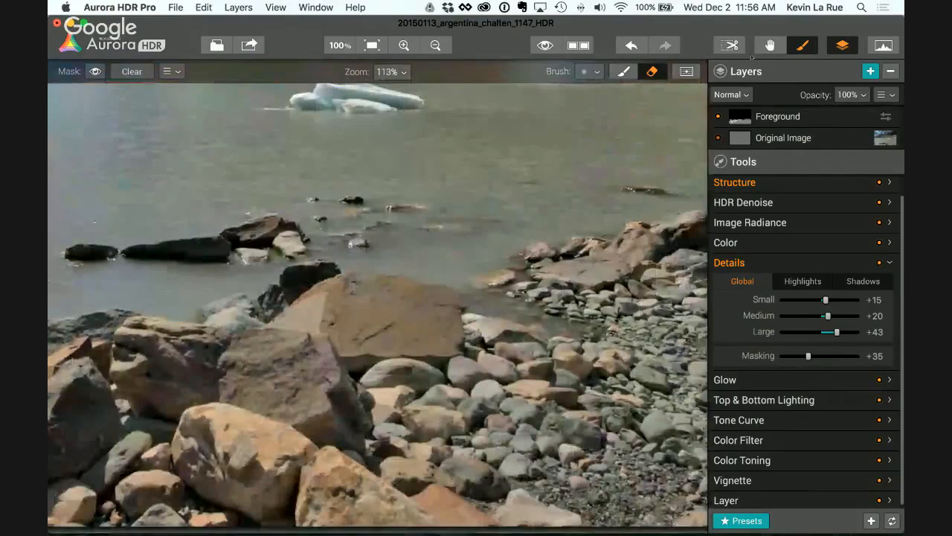
{"action": "left_click", "coordinate": [719, 116]}
{"action": "left_click", "coordinate": [720, 117]}
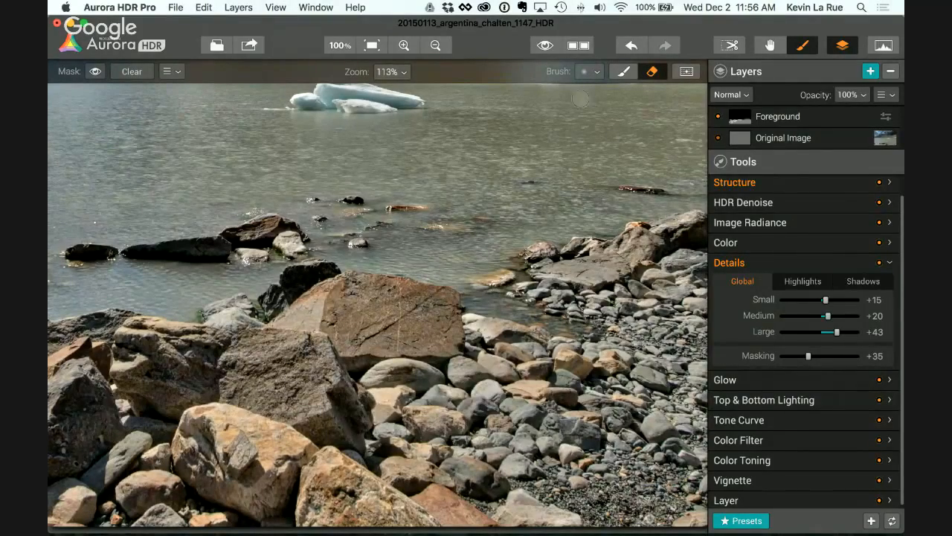
{"action": "left_click", "coordinate": [372, 46]}
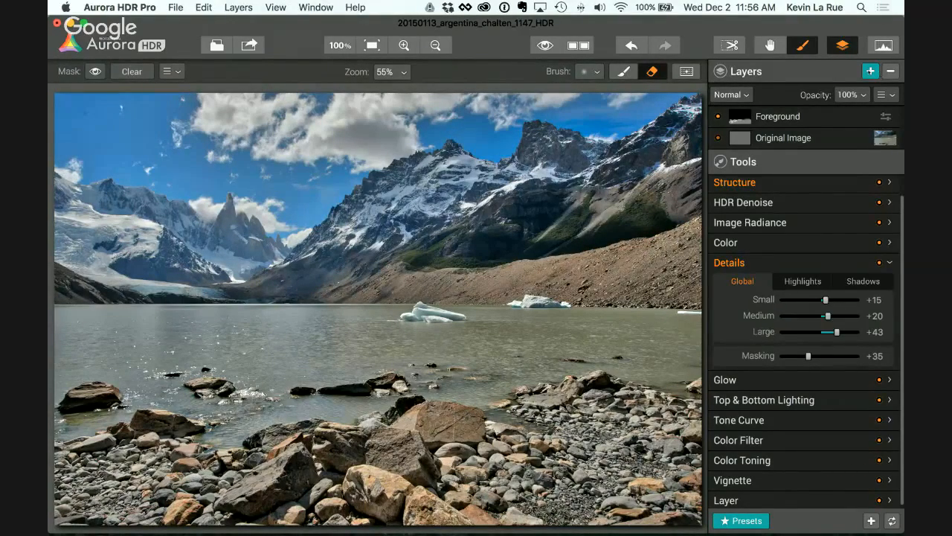
Step: Add a new layer above Foreground and name it Sky
{"action": "left_click", "coordinate": [869, 70]}
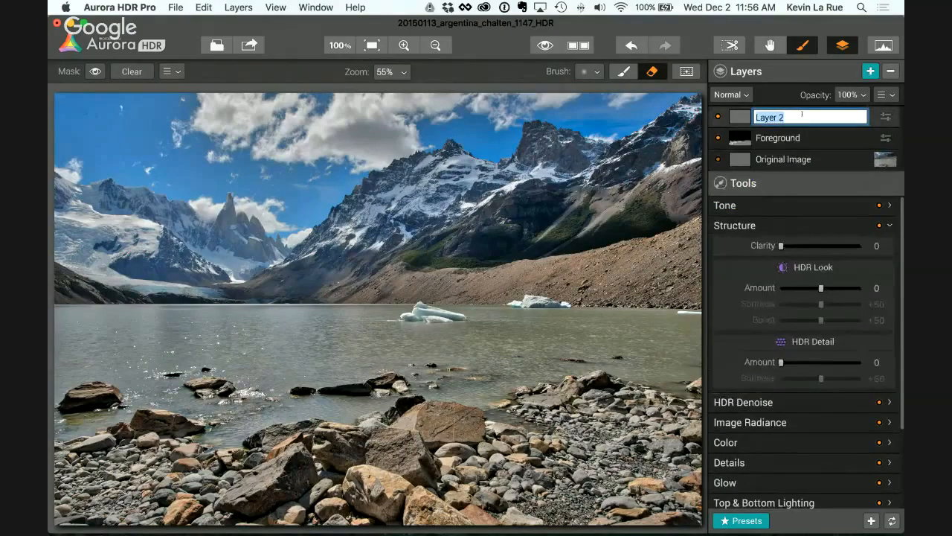
{"action": "type", "text": "Sky"}
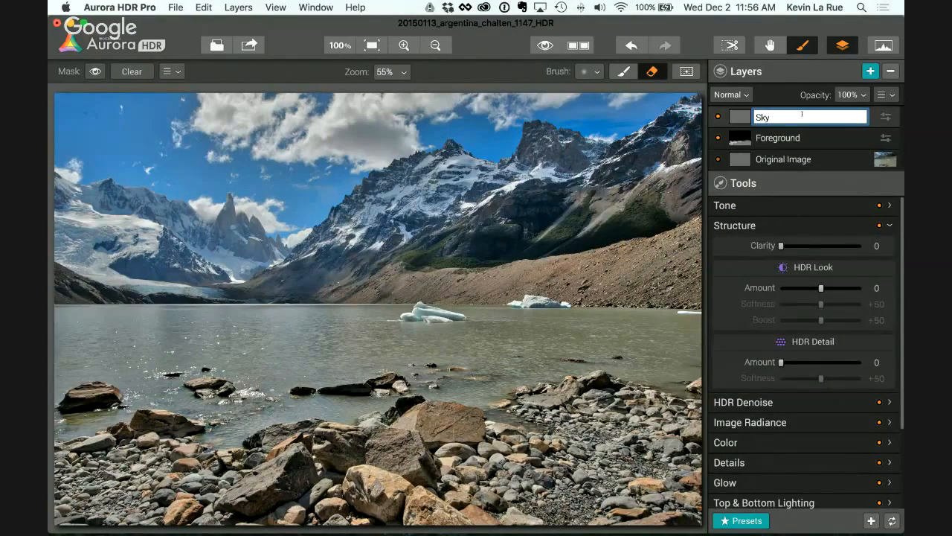
{"action": "key", "text": "Return"}
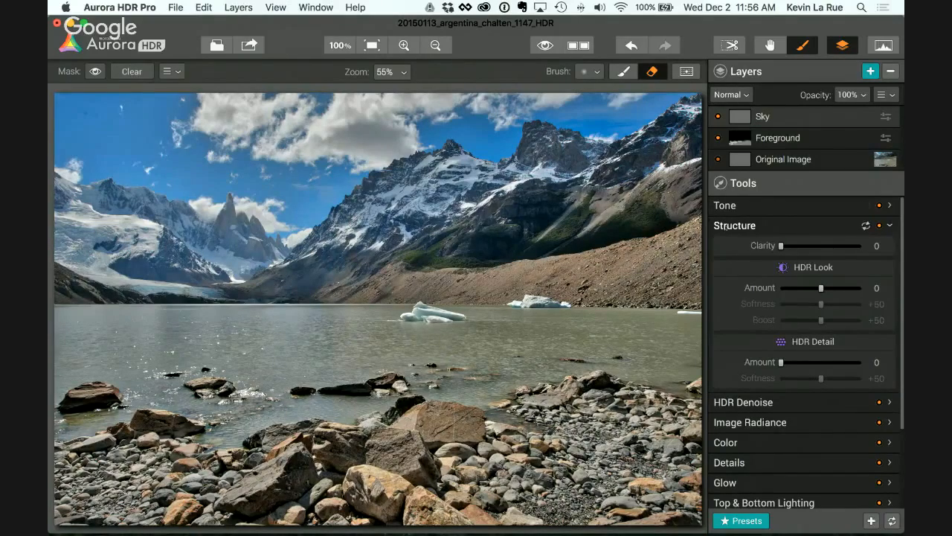
Step: Set the Sky layer's Smart Tone to -53, Highlights to -34 and Midtones to -24
{"action": "left_click", "coordinate": [725, 226]}
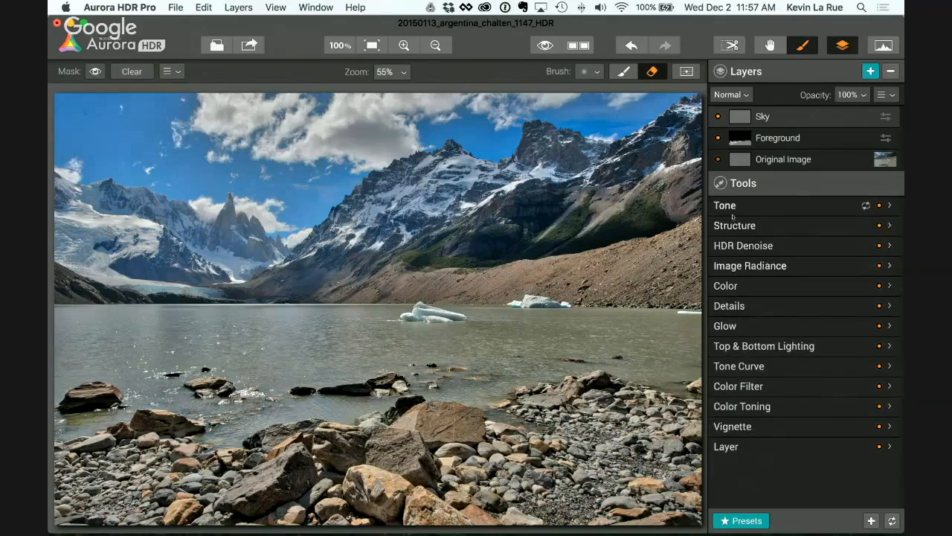
{"action": "left_click", "coordinate": [730, 207]}
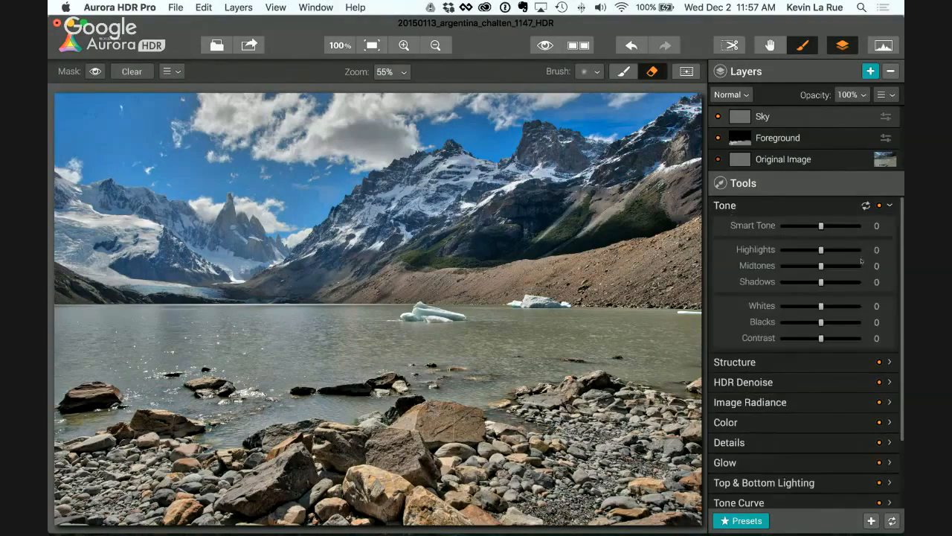
{"action": "left_click_drag", "start_coordinate": [821, 225], "coordinate": [807, 251]}
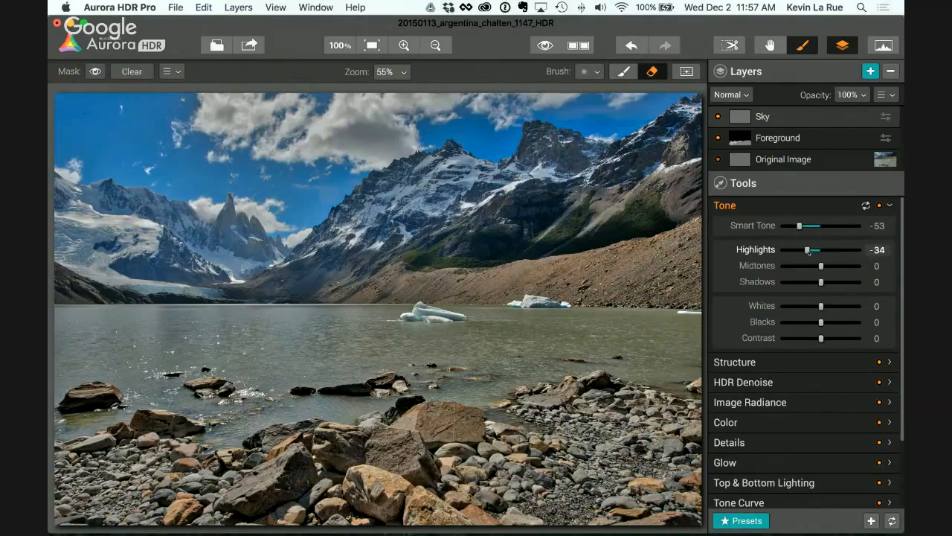
{"action": "left_click_drag", "start_coordinate": [821, 268], "coordinate": [811, 269]}
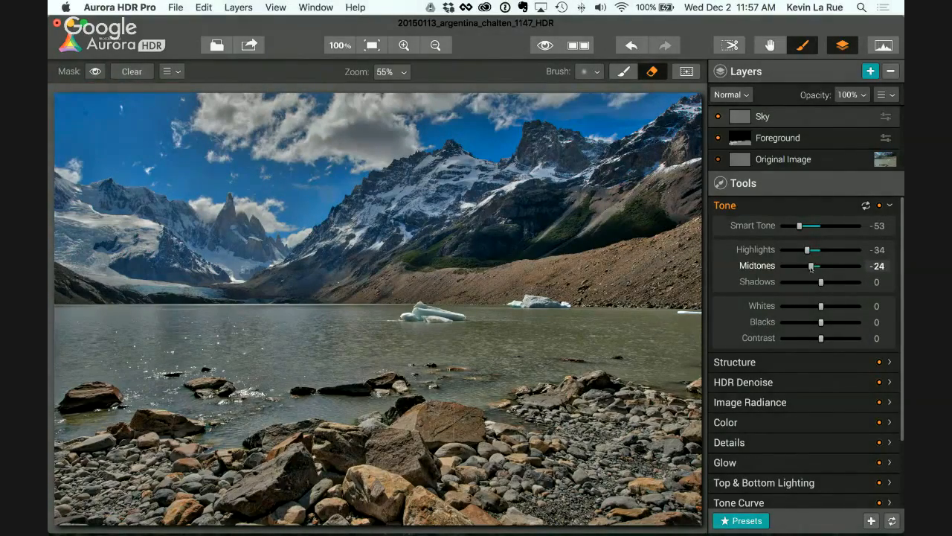
Step: Compare the Sky layer's Tone adjustments off and on, and brush the layer's mask over the sky and mountains
{"action": "left_click", "coordinate": [880, 206]}
{"action": "left_click", "coordinate": [880, 206]}
{"action": "left_click", "coordinate": [624, 72]}
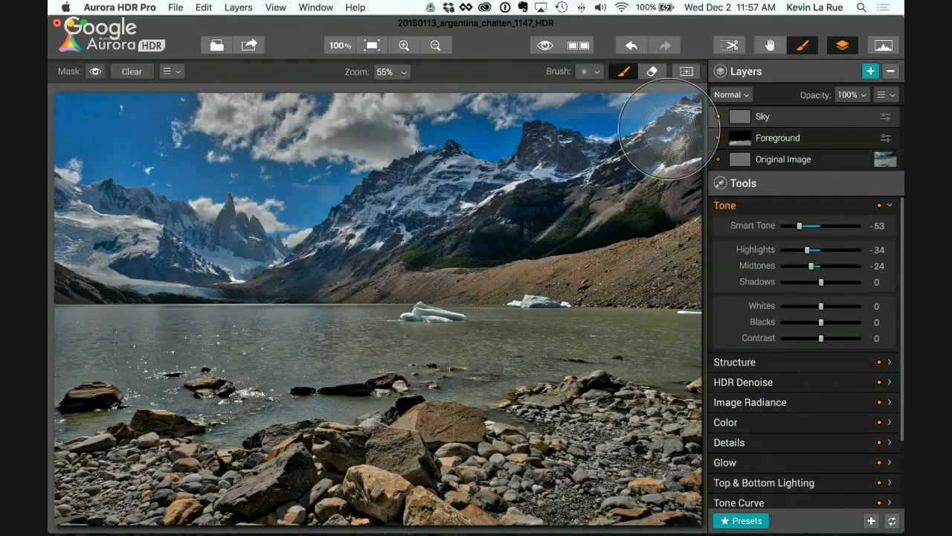
{"action": "mouse_move", "coordinate": [670, 120]}
{"action": "left_mouse_down"}
{"action": "mouse_move", "coordinate": [389, 118]}
{"action": "mouse_move", "coordinate": [79, 130]}
{"action": "mouse_move", "coordinate": [603, 157]}
{"action": "mouse_move", "coordinate": [586, 188]}
{"action": "mouse_move", "coordinate": [243, 204]}
{"action": "mouse_move", "coordinate": [141, 219]}
{"action": "mouse_move", "coordinate": [99, 231]}
{"action": "mouse_move", "coordinate": [87, 247]}
{"action": "mouse_move", "coordinate": [671, 261]}
{"action": "mouse_move", "coordinate": [681, 140]}
{"action": "left_mouse_up"}
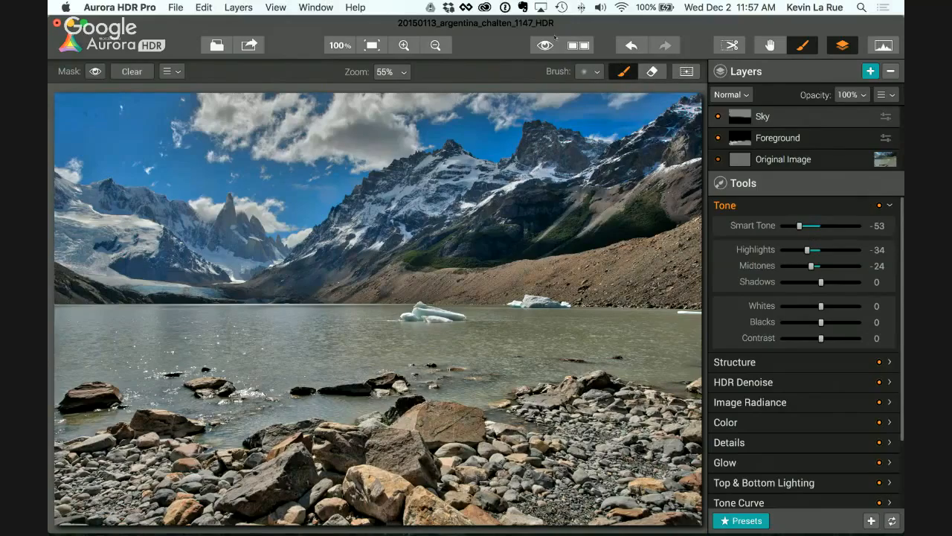
Step: Compare the edited image with the original, and switch off the Sky and Foreground layers
{"action": "left_click", "coordinate": [544, 47]}
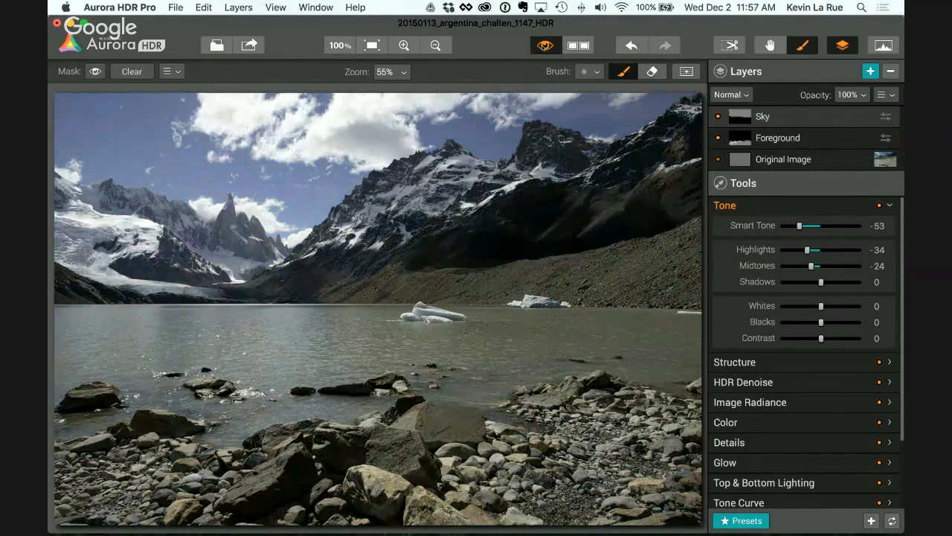
{"action": "left_click", "coordinate": [544, 47]}
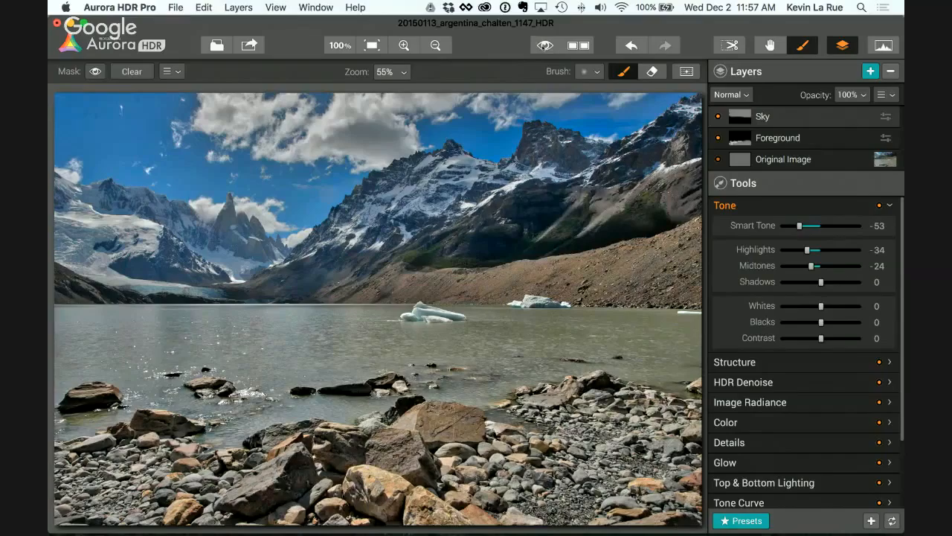
{"action": "left_click", "coordinate": [717, 116]}
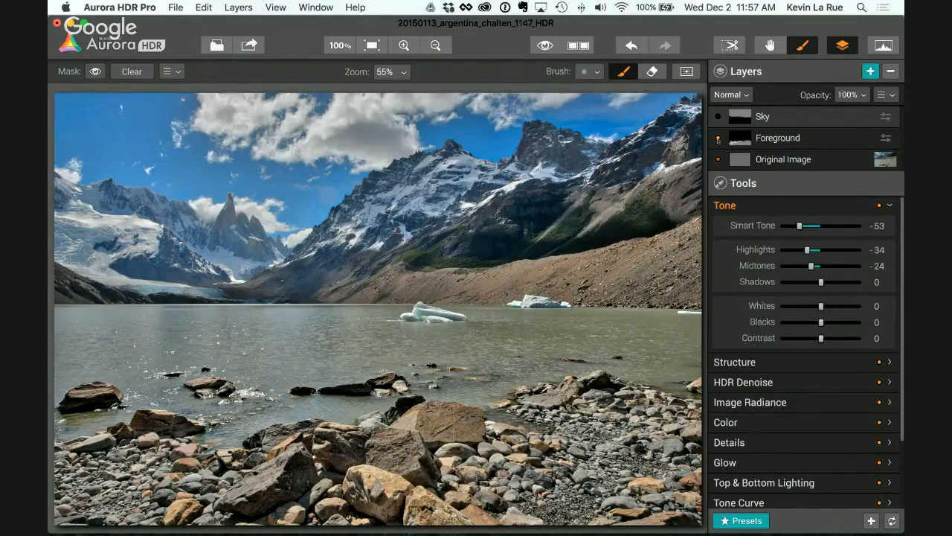
{"action": "left_click", "coordinate": [718, 137]}
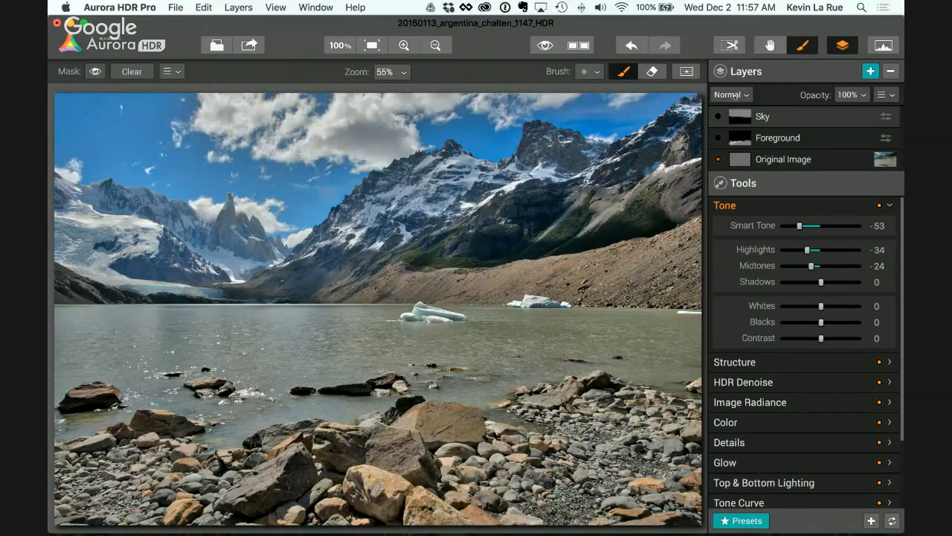
Step: Place a 180° gradient mask on the Sky layer, spanning from the image's upper edge to the lake just above the shoreline rocks
{"action": "left_click", "coordinate": [687, 73]}
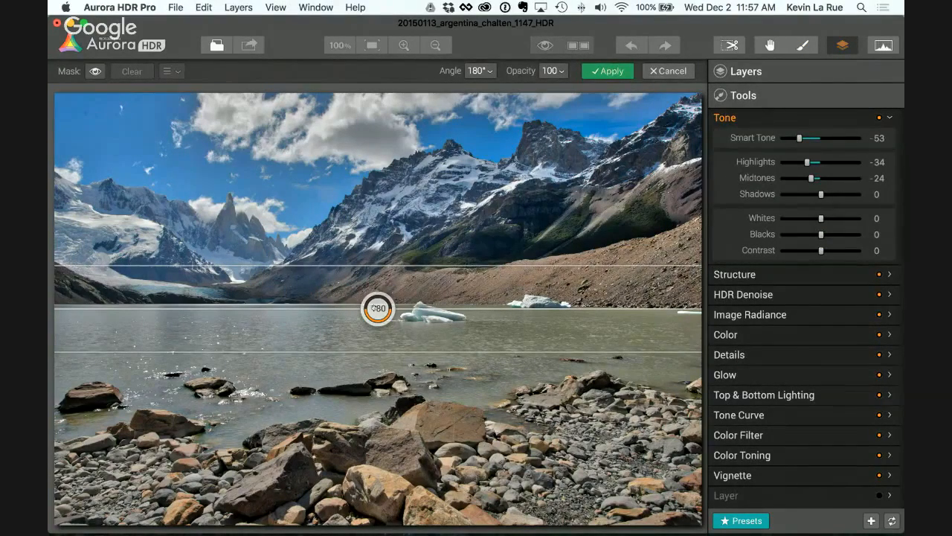
{"action": "left_click_drag", "start_coordinate": [378, 308], "coordinate": [392, 193]}
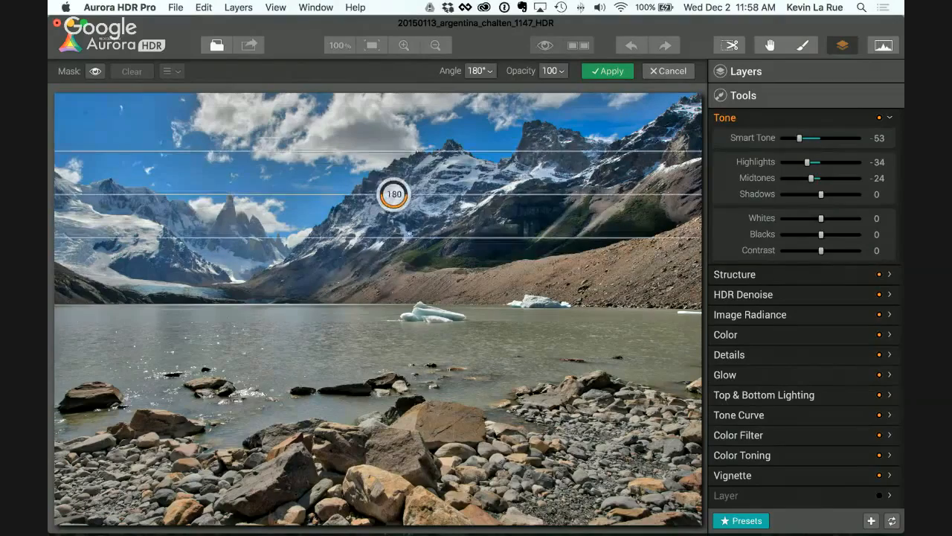
{"action": "left_click_drag", "start_coordinate": [421, 236], "coordinate": [426, 372]}
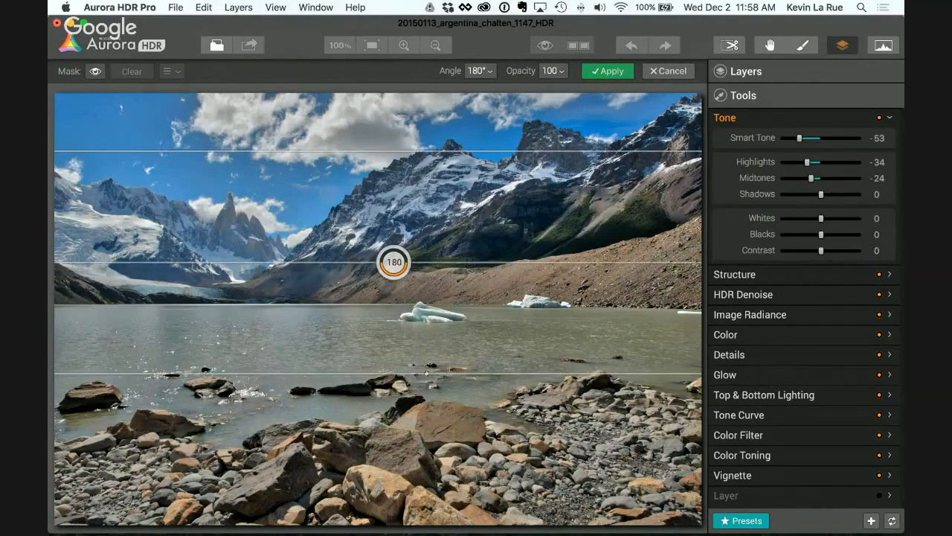
{"action": "left_click_drag", "start_coordinate": [453, 151], "coordinate": [454, 94]}
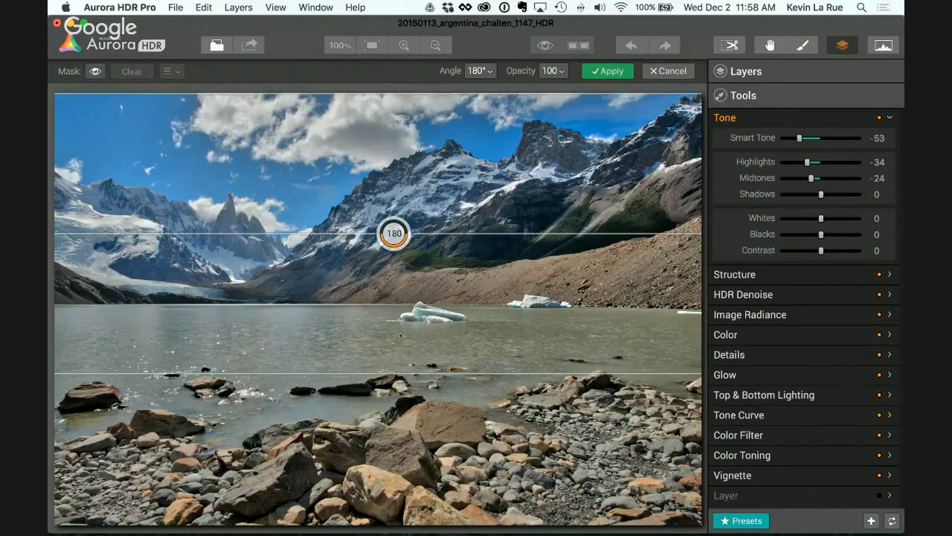
{"action": "mouse_move", "coordinate": [432, 372]}
{"action": "left_mouse_down"}
{"action": "mouse_move", "coordinate": [431, 332]}
{"action": "mouse_move", "coordinate": [427, 394]}
{"action": "mouse_move", "coordinate": [428, 371]}
{"action": "left_mouse_up"}
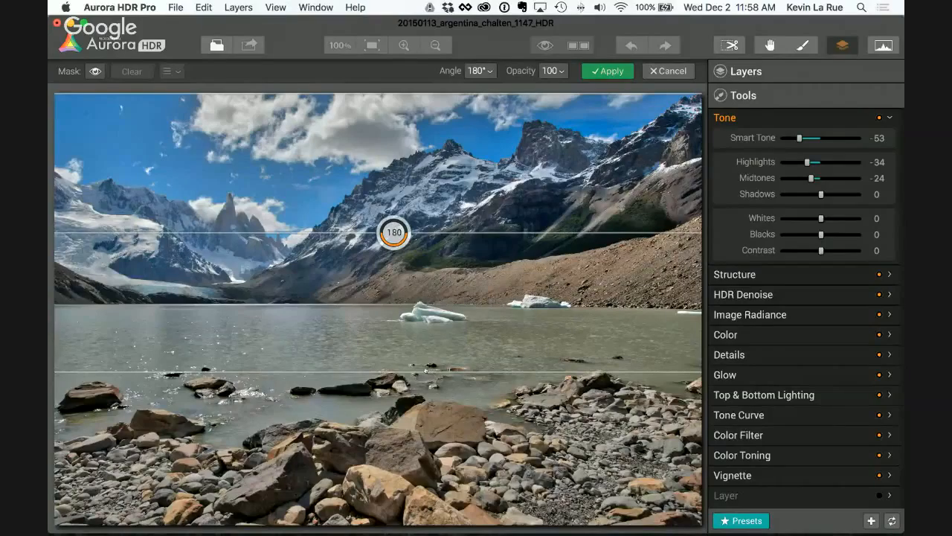
Step: Set Sky's Smart Tone to -46, Highlights to -46, Midtones to -38 and Shadows to +27, checking the mask overlay, and apply the gradient
{"action": "mouse_move", "coordinate": [799, 138]}
{"action": "left_mouse_down"}
{"action": "mouse_move", "coordinate": [812, 141]}
{"action": "mouse_move", "coordinate": [802, 139]}
{"action": "left_mouse_up"}
{"action": "left_click", "coordinate": [95, 71]}
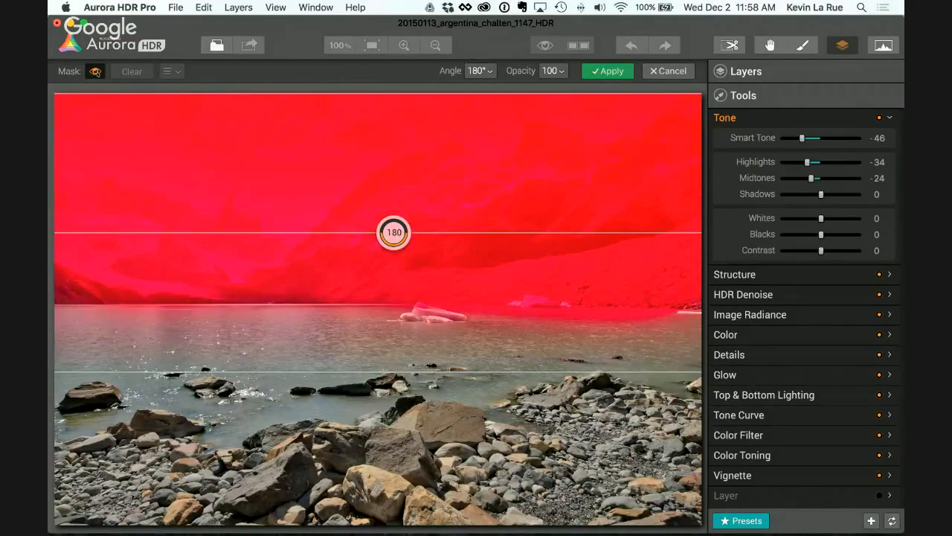
{"action": "left_click", "coordinate": [95, 70]}
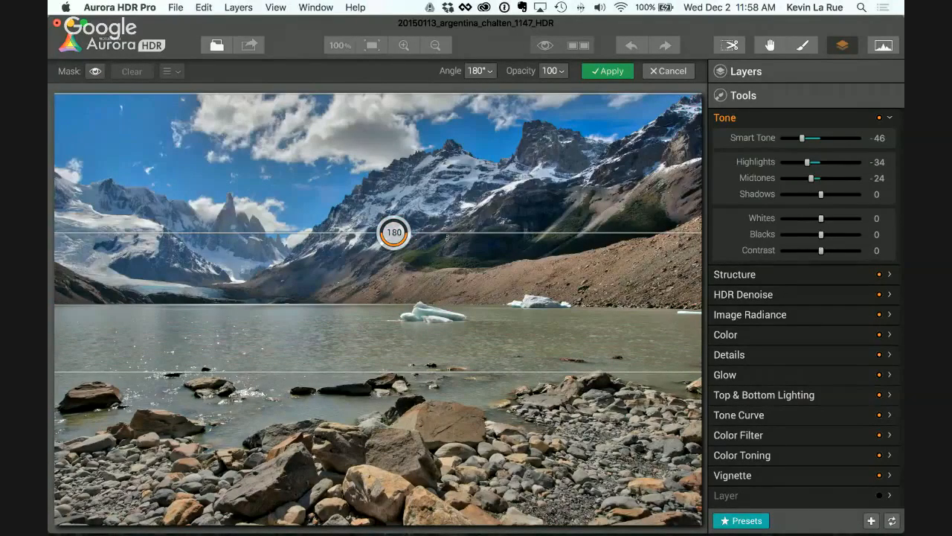
{"action": "left_click_drag", "start_coordinate": [807, 161], "coordinate": [802, 162]}
{"action": "left_click_drag", "start_coordinate": [811, 178], "coordinate": [833, 194]}
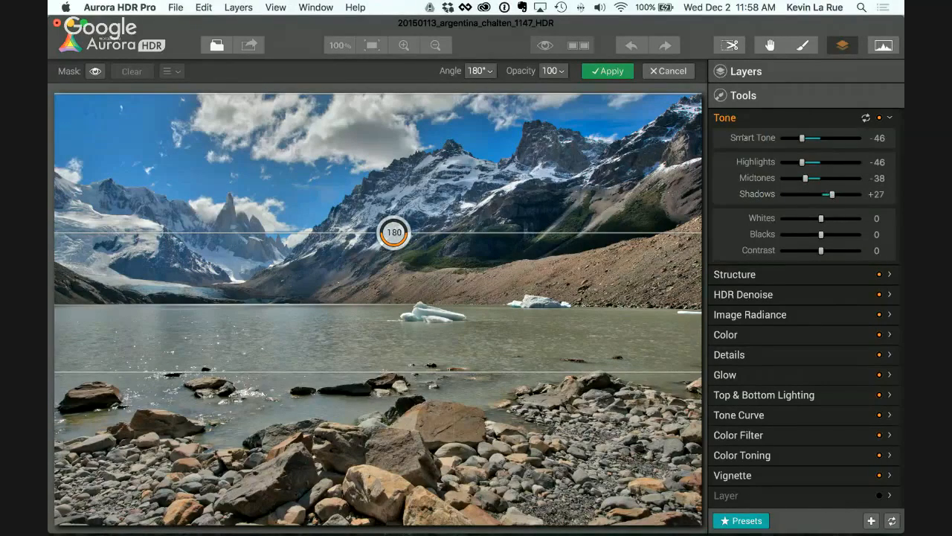
{"action": "key", "text": "Return"}
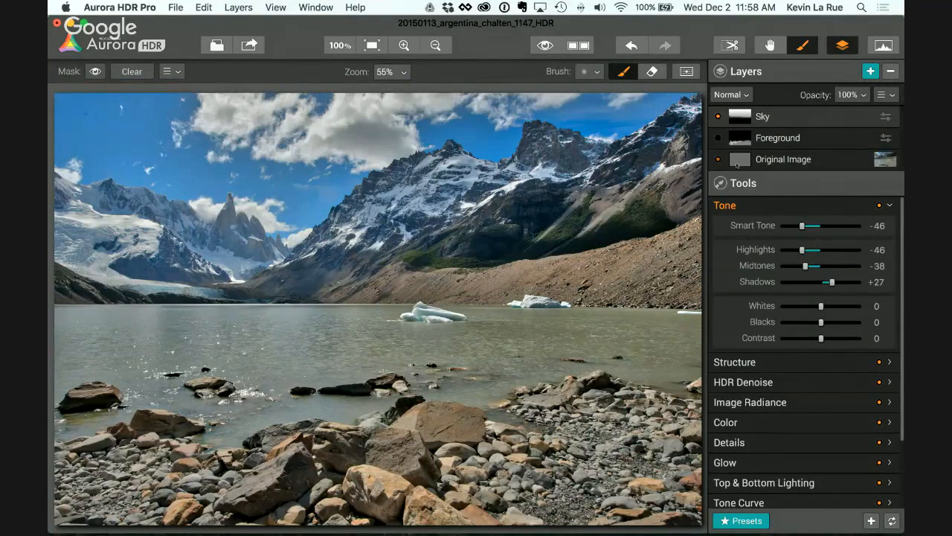
Step: Compare the image with the Sky layer off and on, and with the Foreground layer off and on
{"action": "left_click", "coordinate": [719, 116]}
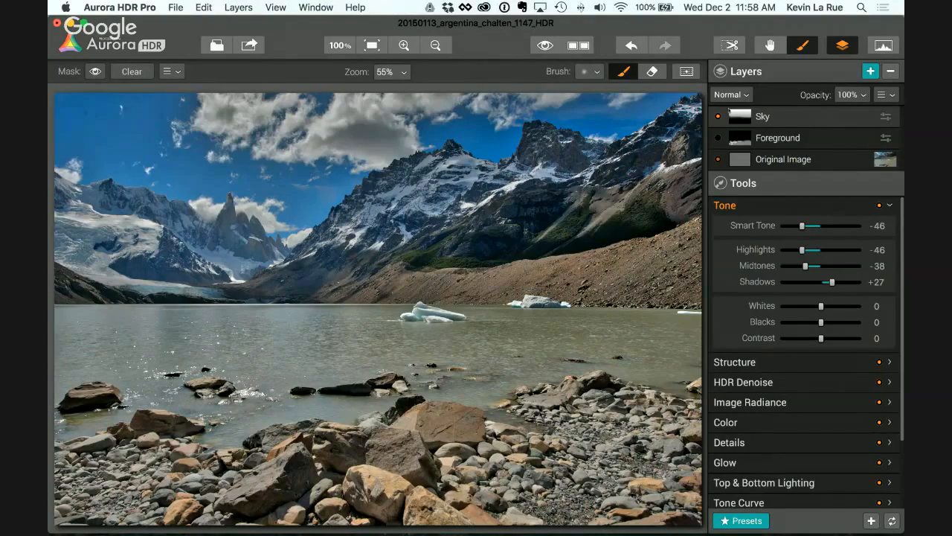
{"action": "left_click", "coordinate": [718, 117]}
{"action": "left_click", "coordinate": [719, 117]}
{"action": "left_click", "coordinate": [719, 116]}
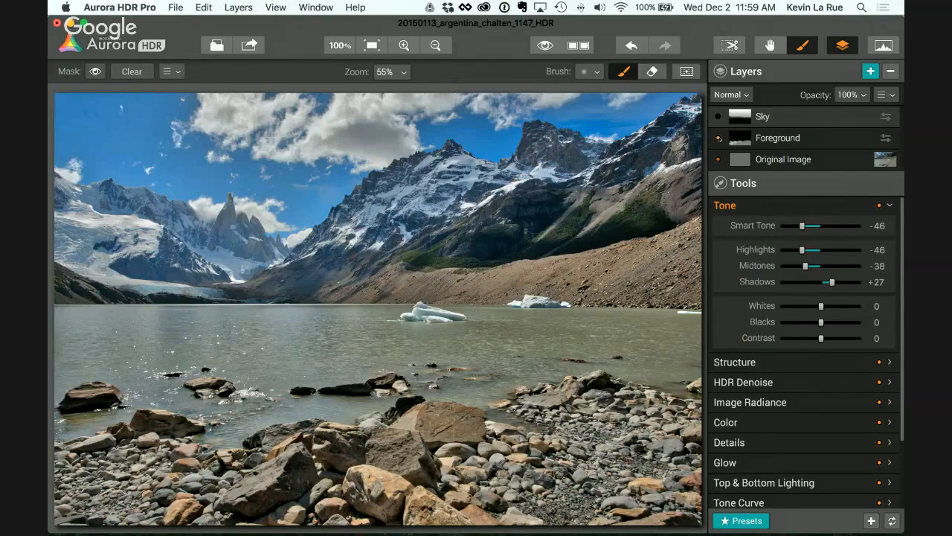
{"action": "left_click", "coordinate": [719, 138]}
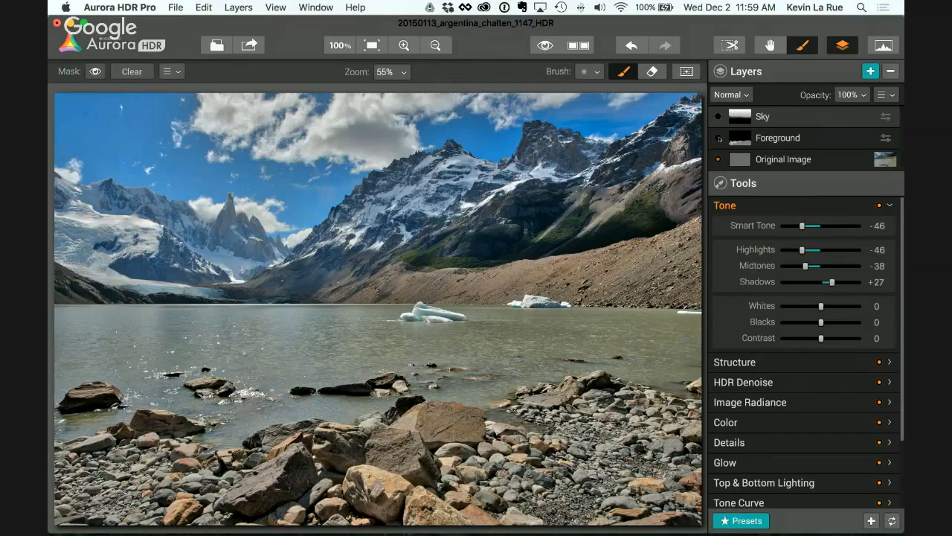
Step: Compare the original and edited images side by side, return to the single view and switch the Sky layer on
{"action": "left_click", "coordinate": [579, 46]}
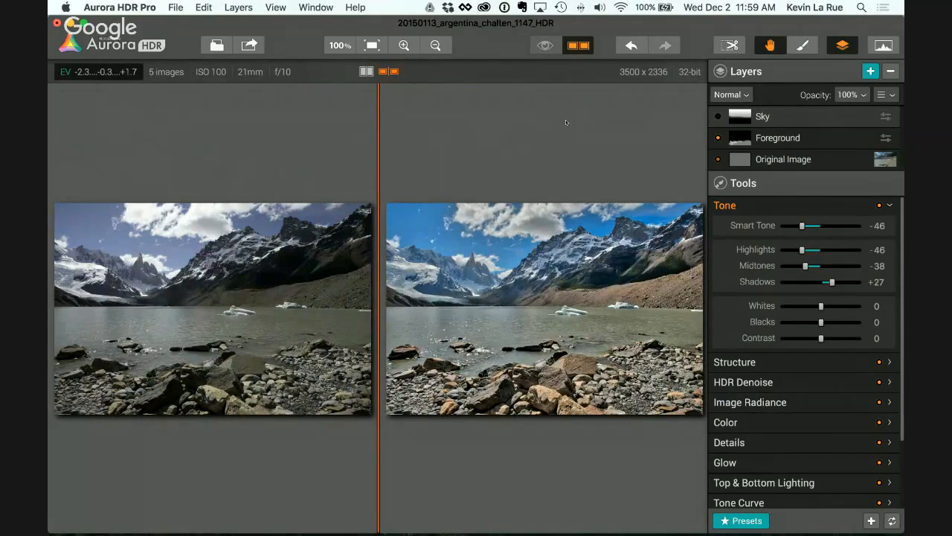
{"action": "left_click", "coordinate": [581, 47]}
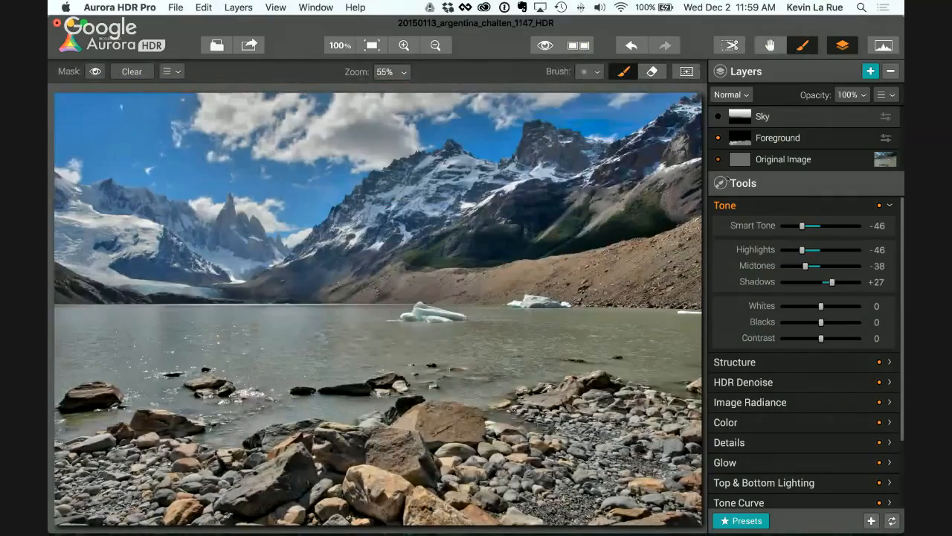
{"action": "left_click", "coordinate": [718, 117]}
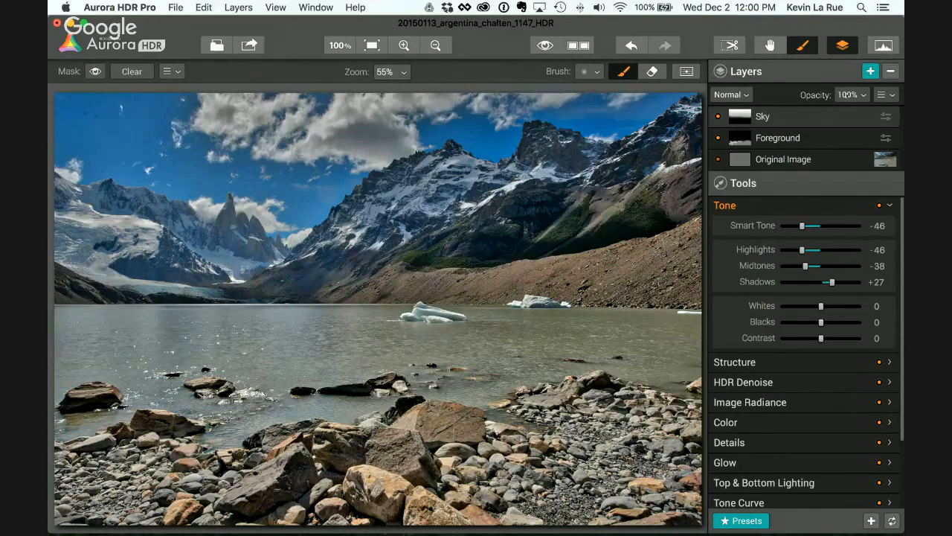
Step: Add a new layer above Original Image, name it Texture, and move it between Foreground and Sky
{"action": "left_click", "coordinate": [806, 161]}
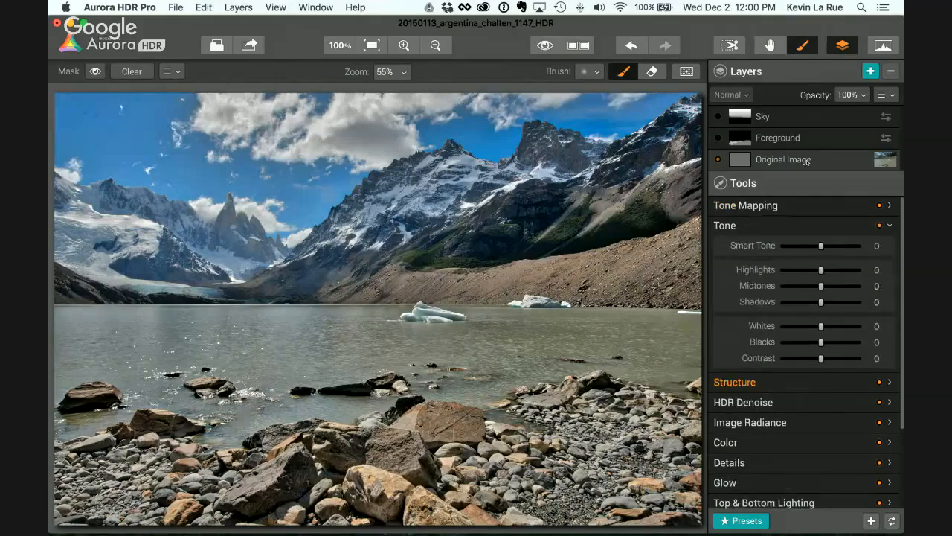
{"action": "left_click", "coordinate": [870, 72]}
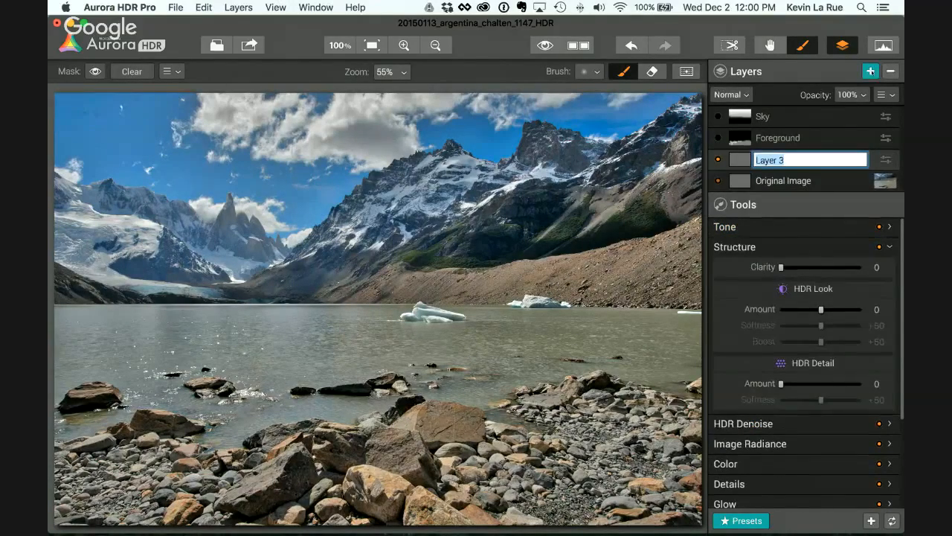
{"action": "type", "text": "Texture"}
{"action": "key", "text": "Return"}
{"action": "left_click_drag", "start_coordinate": [790, 159], "coordinate": [795, 126]}
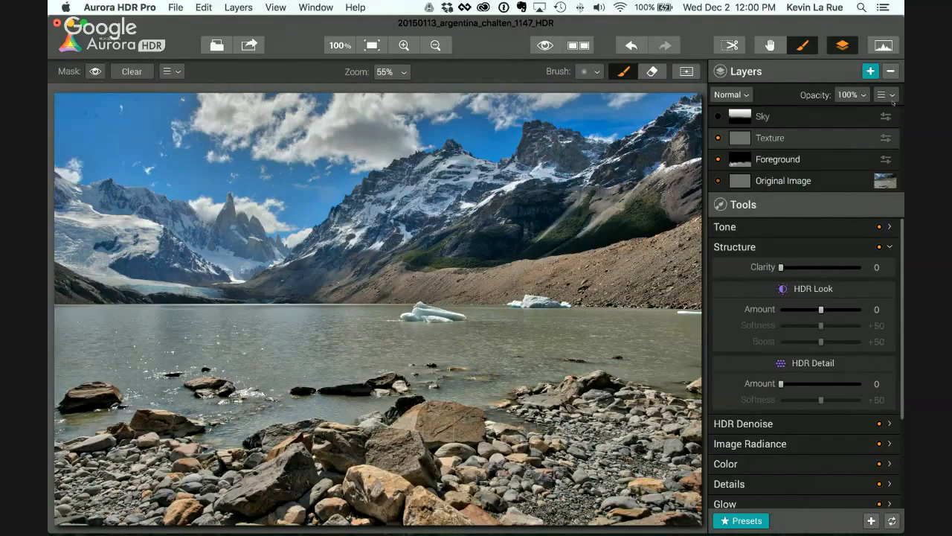
Step: Load the Sandstone JPG from the textures folder inside Aurora HDR Pro as the Texture layer's custom source image
{"action": "right_click", "coordinate": [837, 141]}
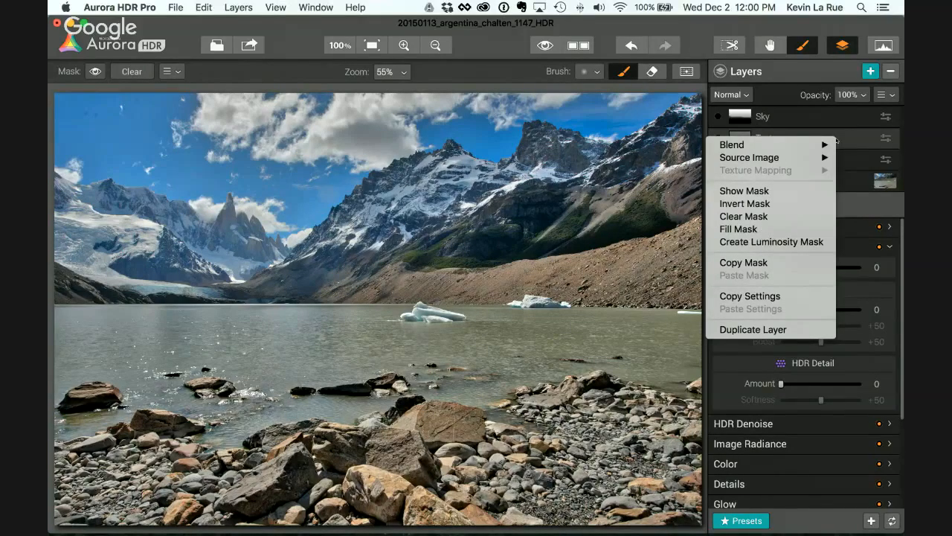
{"action": "mouse_move", "coordinate": [829, 144]}
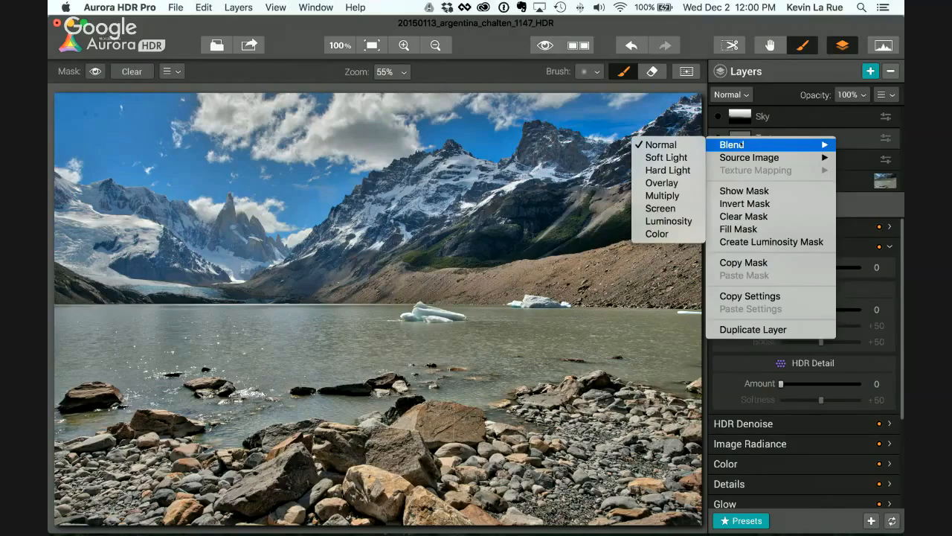
{"action": "mouse_move", "coordinate": [744, 158]}
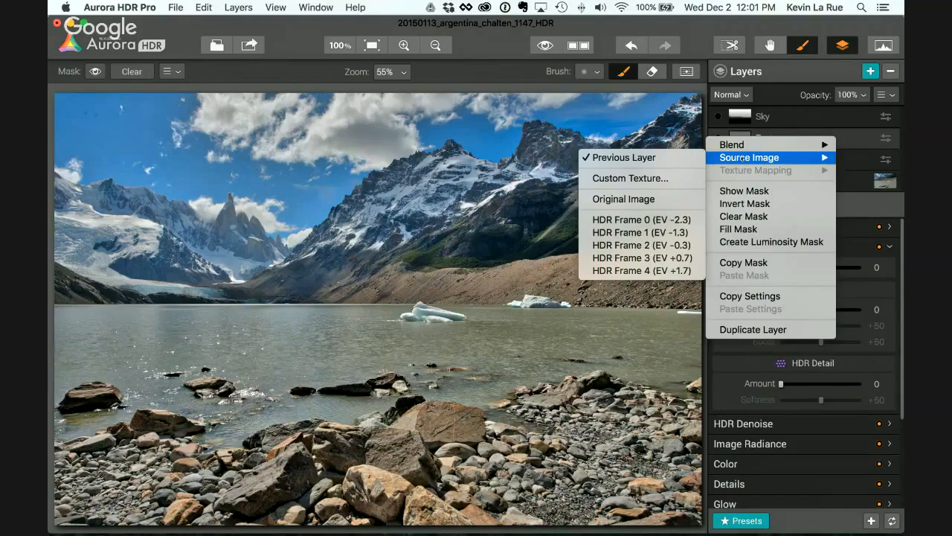
{"action": "left_click", "coordinate": [620, 179]}
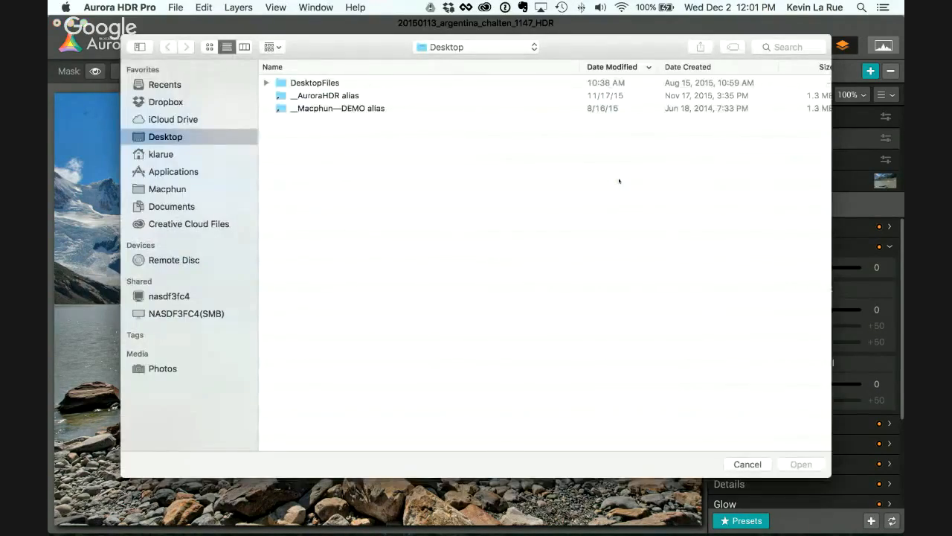
{"action": "double_click", "coordinate": [321, 108]}
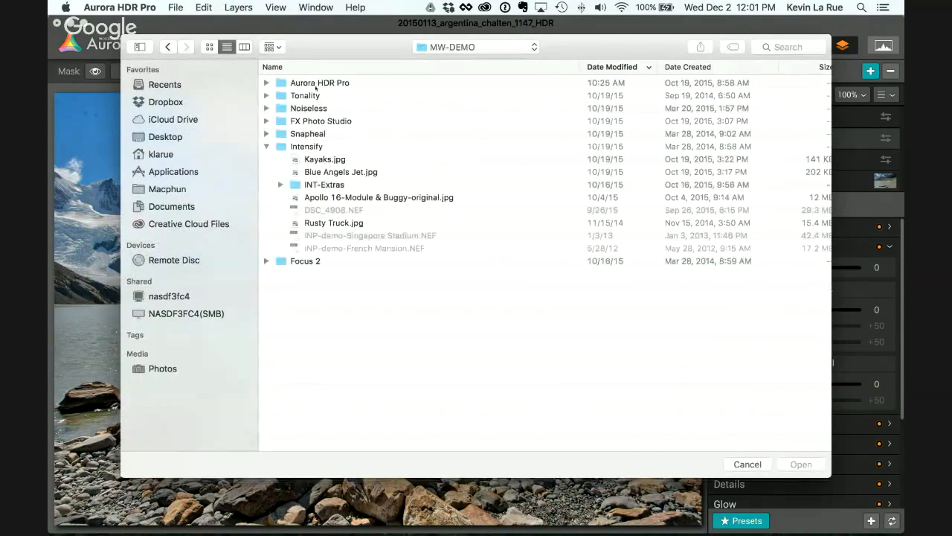
{"action": "double_click", "coordinate": [316, 82]}
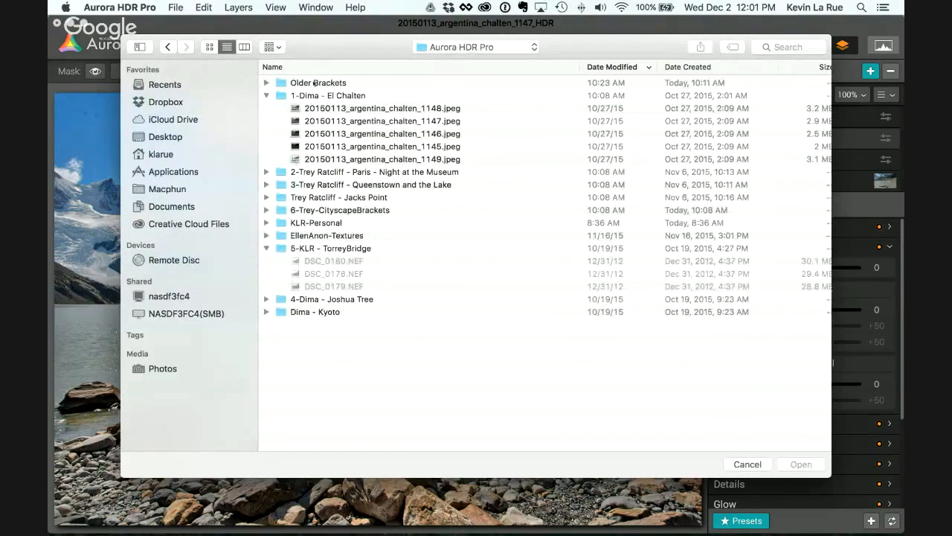
{"action": "left_click", "coordinate": [267, 96]}
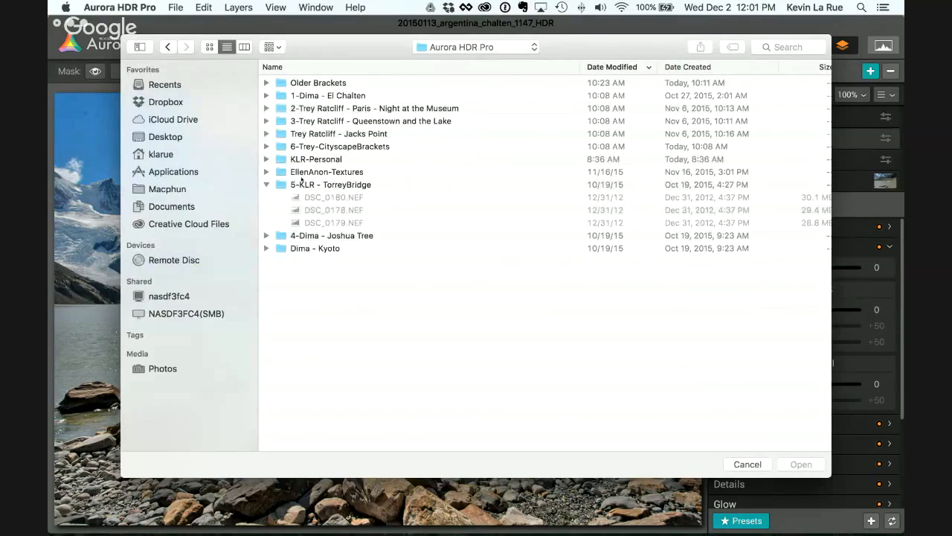
{"action": "left_click", "coordinate": [265, 172]}
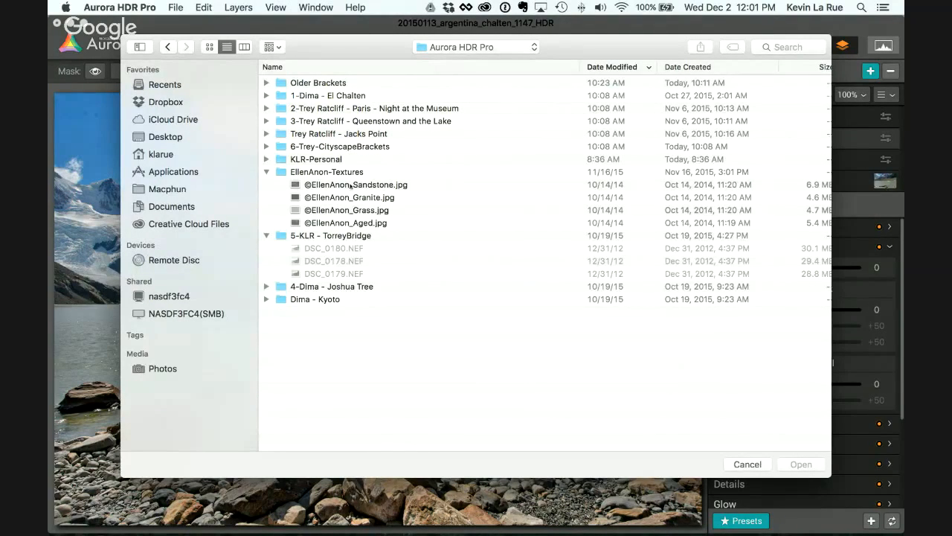
{"action": "double_click", "coordinate": [351, 185]}
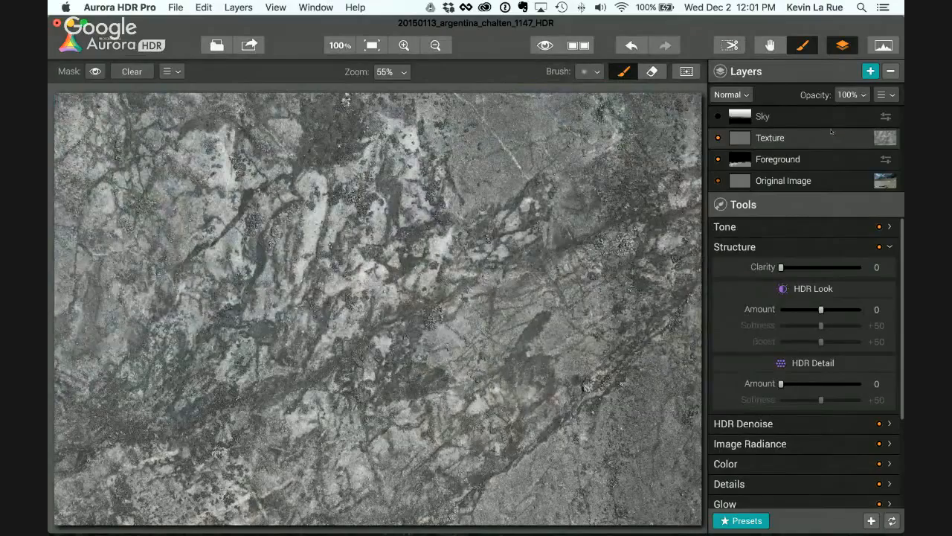
Step: Try a lower opacity on the Texture layer, return it to 100%, and set its blend mode to Overlay
{"action": "left_click", "coordinate": [859, 95]}
{"action": "mouse_move", "coordinate": [889, 119]}
{"action": "left_mouse_down"}
{"action": "mouse_move", "coordinate": [825, 119]}
{"action": "mouse_move", "coordinate": [898, 123]}
{"action": "left_mouse_up"}
{"action": "left_click", "coordinate": [745, 98]}
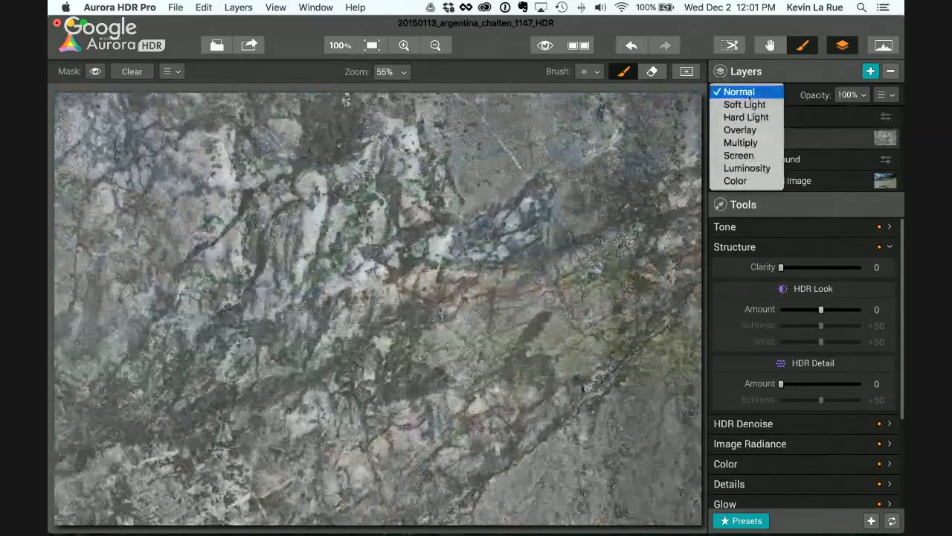
{"action": "left_click", "coordinate": [743, 134]}
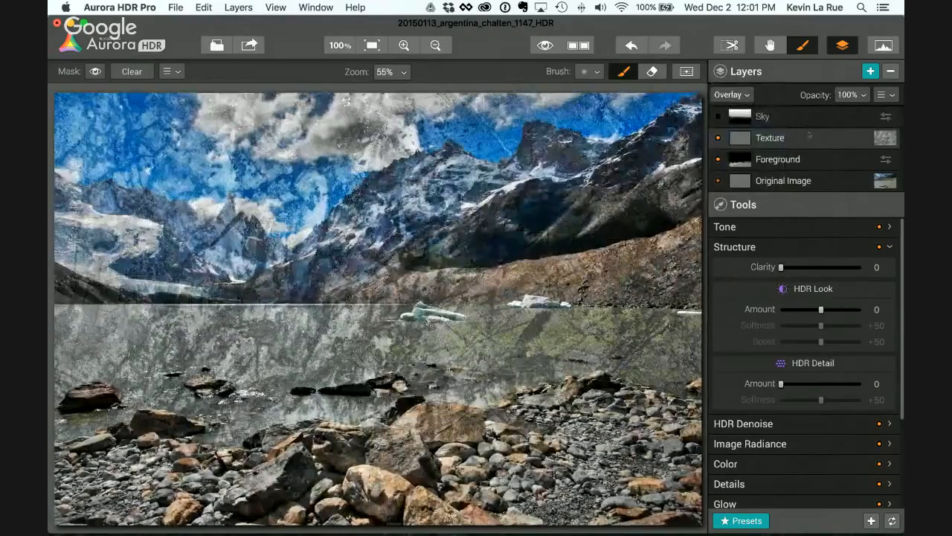
Step: Set the Texture layer's opacity to 35% and try to save the layer's adjustments as a preset
{"action": "left_click", "coordinate": [861, 95]}
{"action": "left_click_drag", "start_coordinate": [891, 118], "coordinate": [841, 119]}
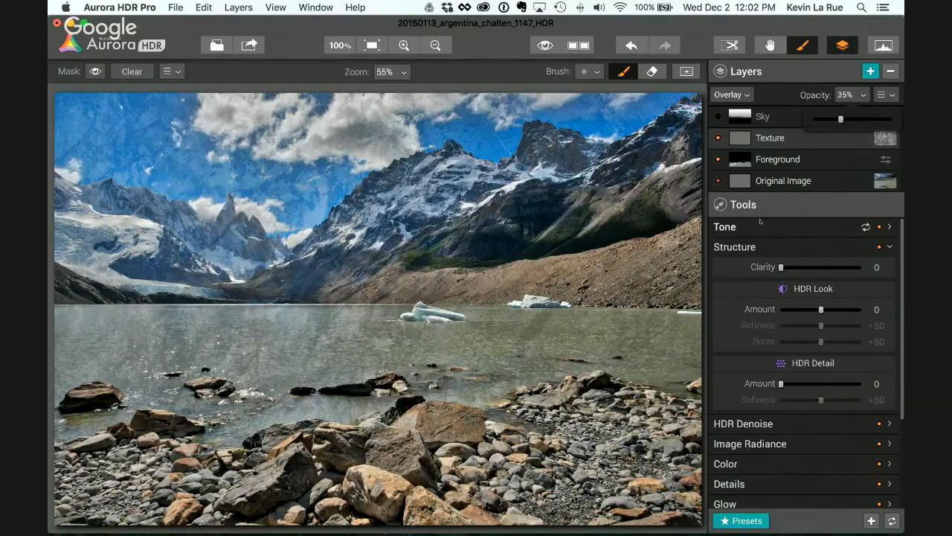
{"action": "left_click", "coordinate": [871, 520]}
{"action": "left_click", "coordinate": [572, 204]}
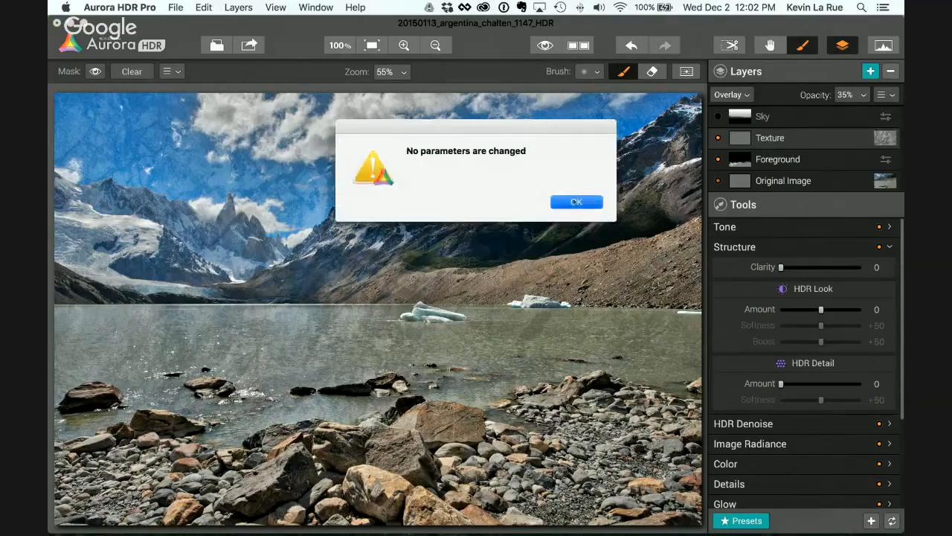
Step: Save the Original Image layer's adjustments as a new preset named after its creator
{"action": "left_click", "coordinate": [787, 180]}
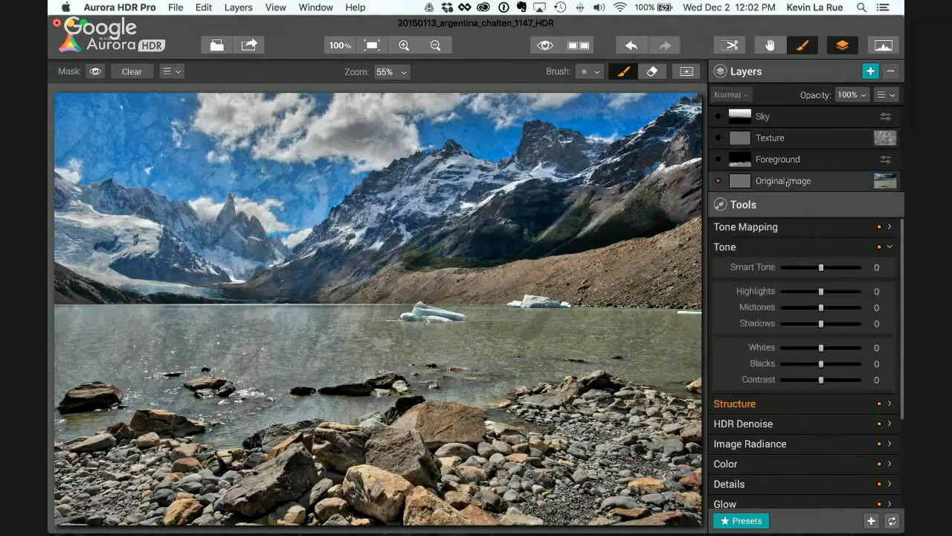
{"action": "left_click", "coordinate": [872, 520]}
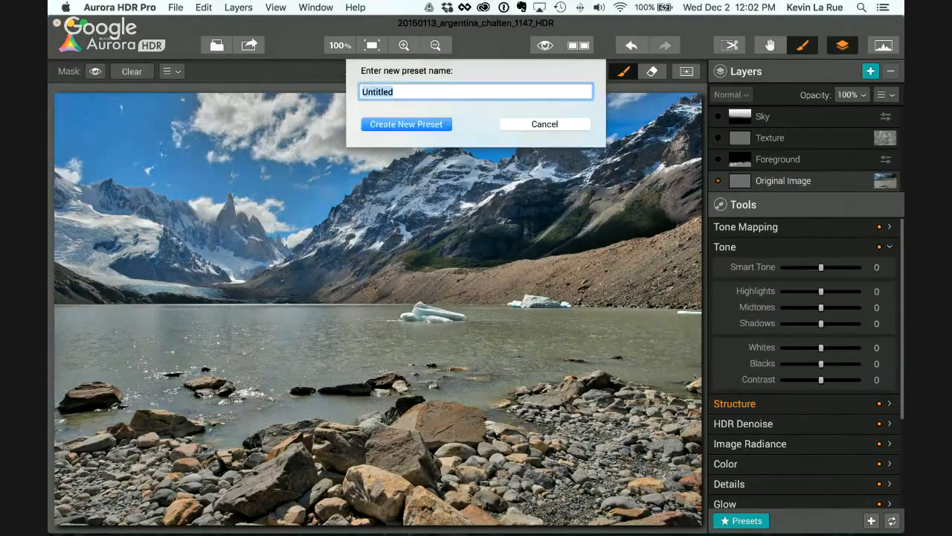
{"action": "type", "text": "Kev's Preset"}
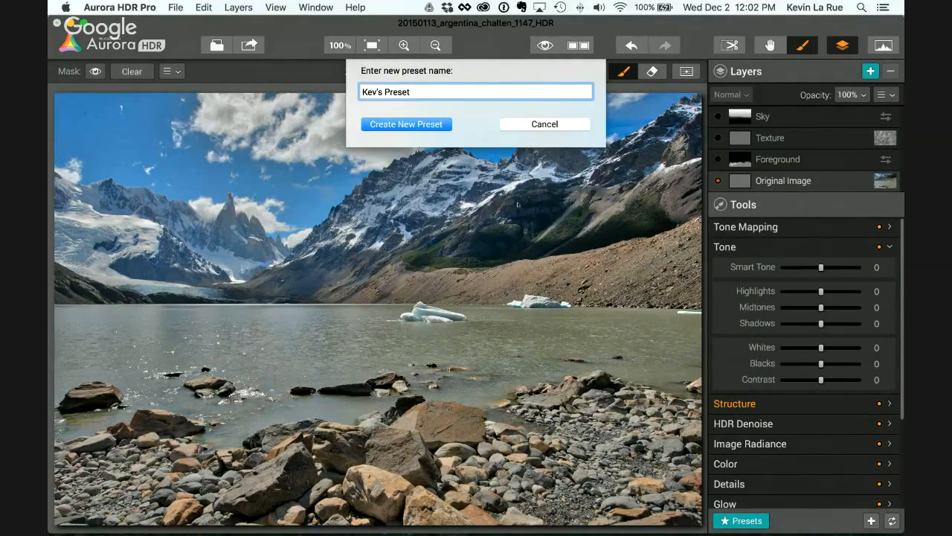
{"action": "left_click", "coordinate": [394, 125]}
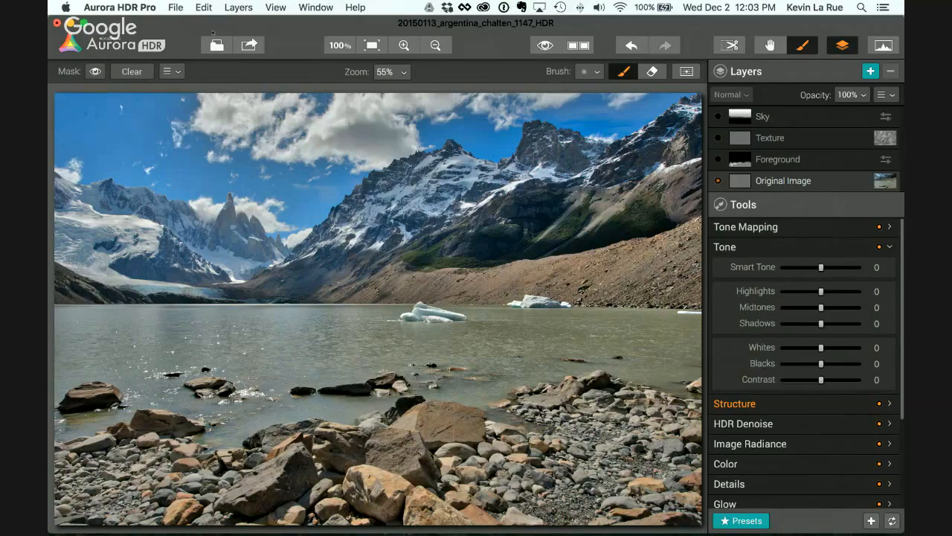
Step: Open the three Sharpness JPG brackets from the 2-Trey Ratcliff - Paris - Night at the Museum folder for HDR merging
{"action": "left_click", "coordinate": [214, 44]}
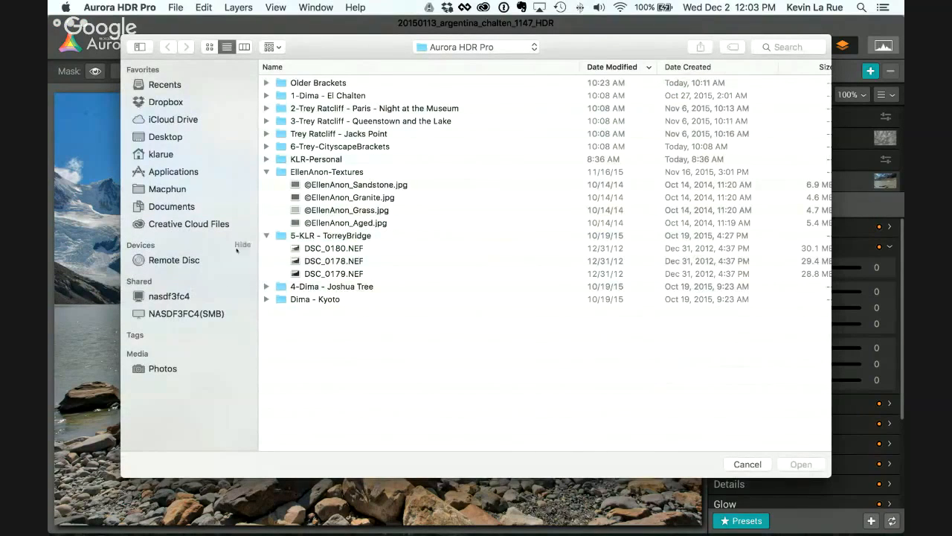
{"action": "left_click", "coordinate": [266, 235]}
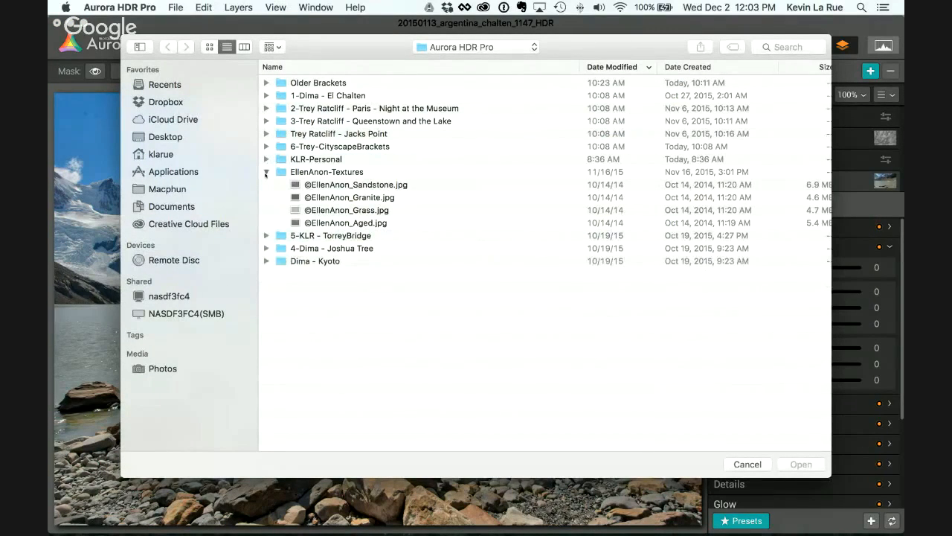
{"action": "left_click", "coordinate": [266, 172]}
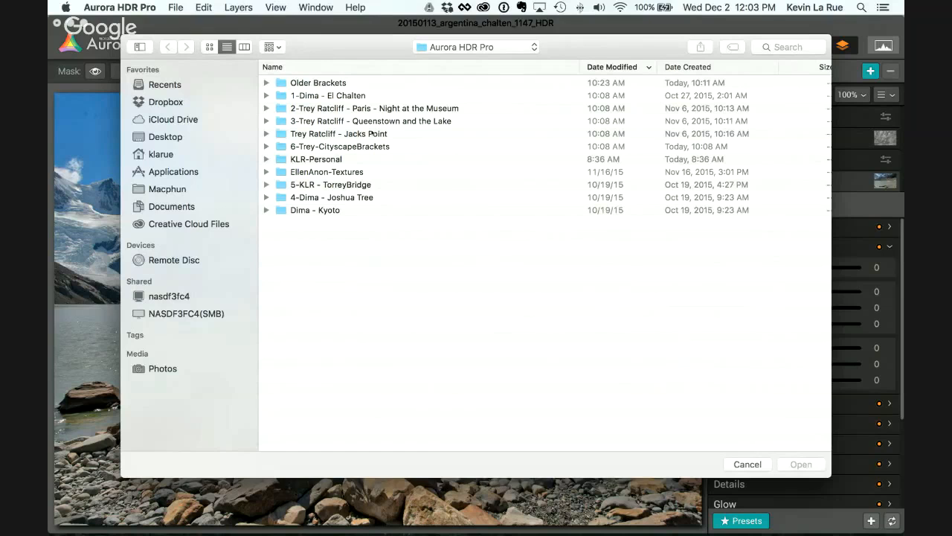
{"action": "left_click", "coordinate": [266, 109]}
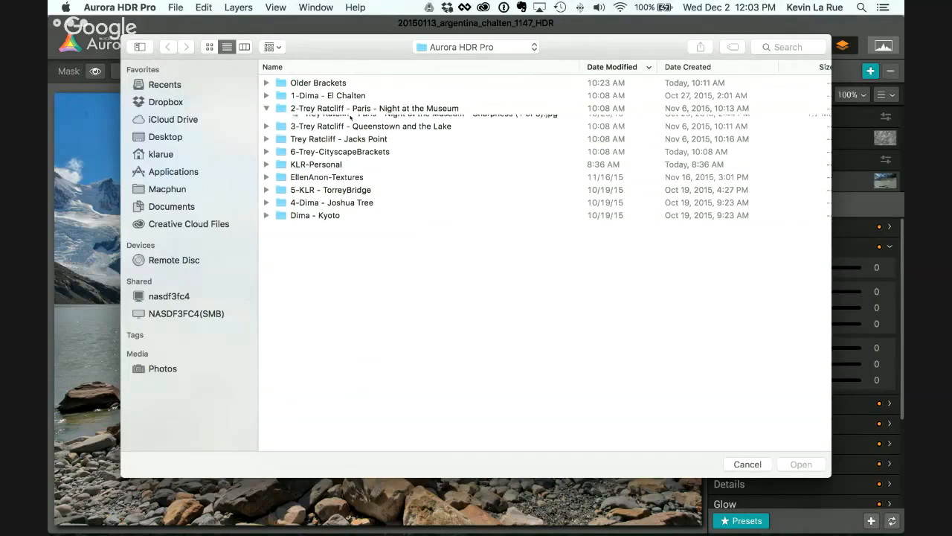
{"action": "left_click", "coordinate": [381, 122]}
{"action": "left_click", "coordinate": [388, 145], "text": "shift"}
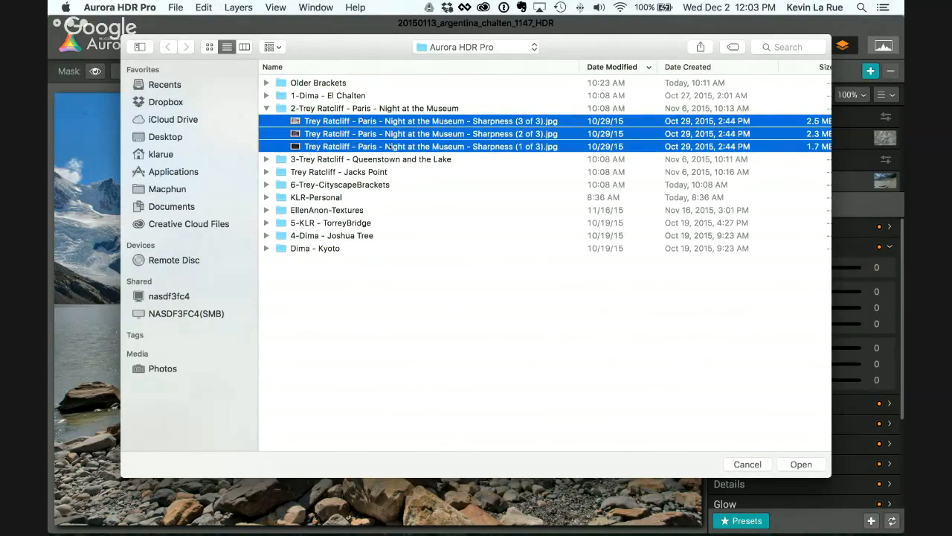
{"action": "mouse_move", "coordinate": [296, 148]}
{"action": "left_mouse_down"}
{"action": "mouse_move", "coordinate": [371, 158]}
{"action": "mouse_move", "coordinate": [661, 324]}
{"action": "mouse_move", "coordinate": [786, 430]}
{"action": "mouse_move", "coordinate": [215, 154]}
{"action": "mouse_move", "coordinate": [295, 147]}
{"action": "left_mouse_up"}
{"action": "left_click", "coordinate": [801, 463]}
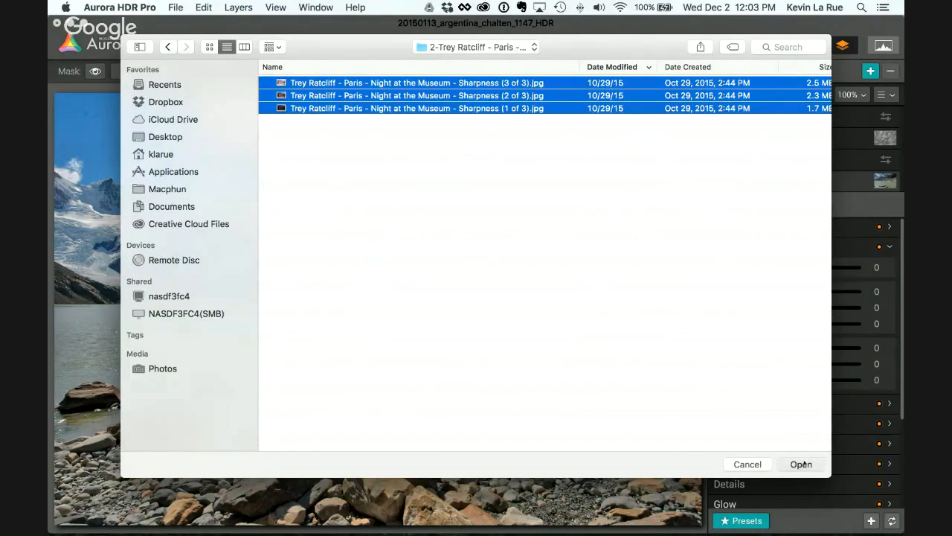
{"action": "left_click", "coordinate": [431, 125]}
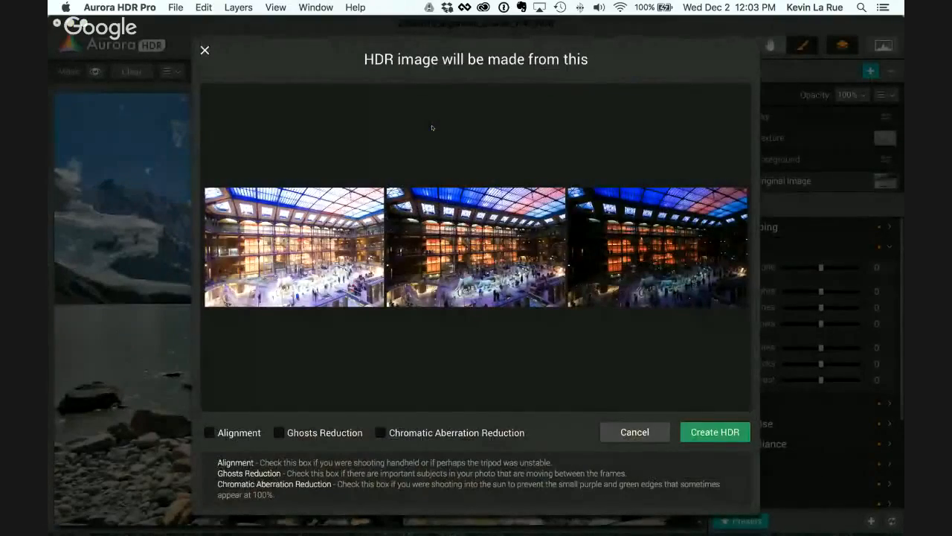
Step: Create the HDR with Ghosts Reduction enabled, using the Sharpness (2 of 3) (EV 0.0) exposure as the reference image
{"action": "left_click", "coordinate": [279, 433]}
{"action": "left_click", "coordinate": [714, 432]}
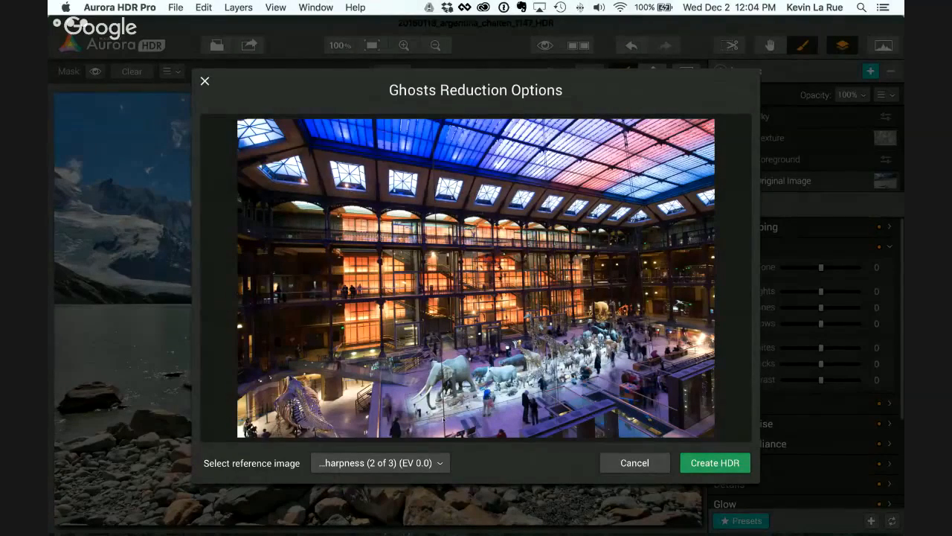
{"action": "left_click", "coordinate": [378, 464]}
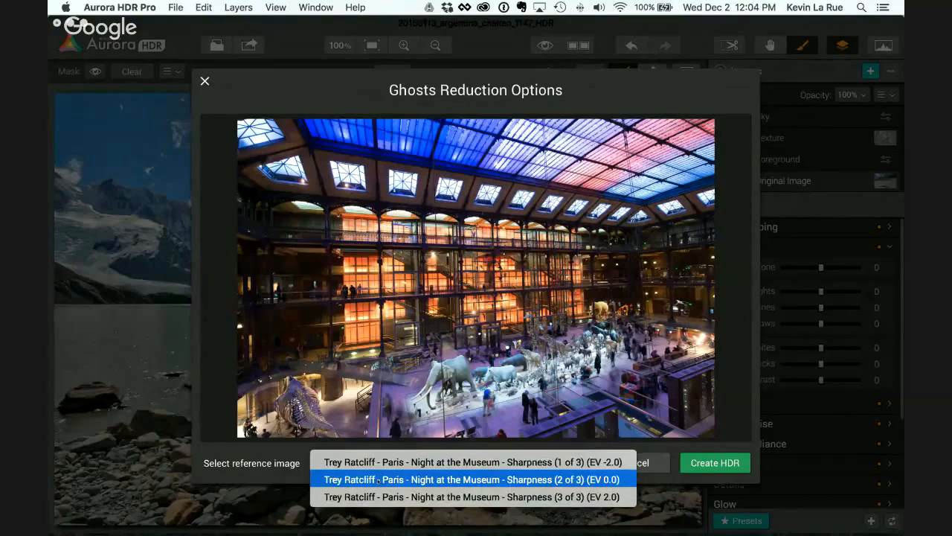
{"action": "left_click", "coordinate": [377, 480]}
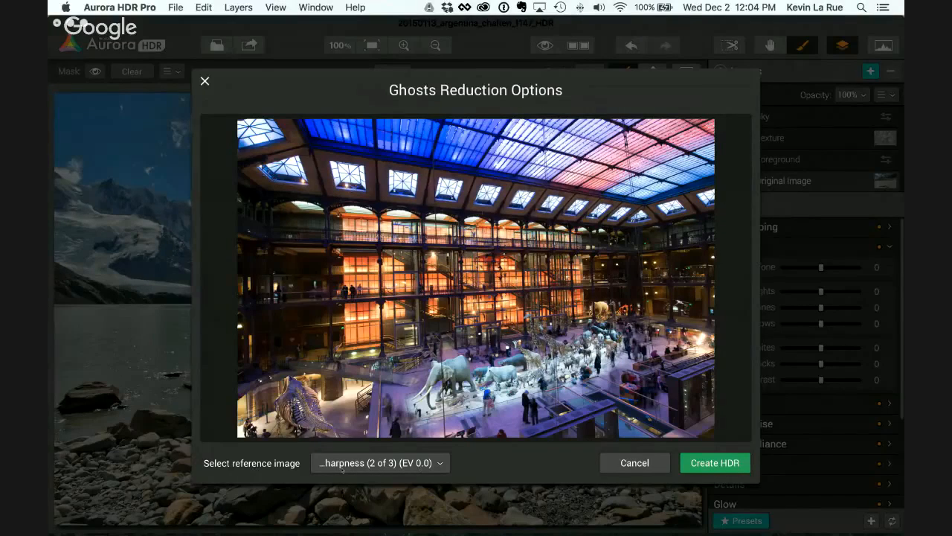
{"action": "left_click", "coordinate": [704, 463]}
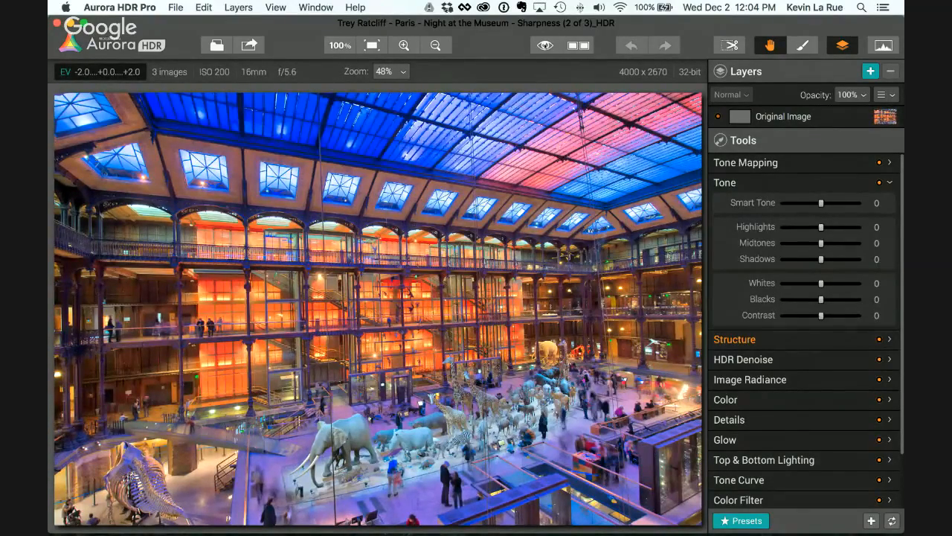
Step: Check the museum HDR against its original and apply the Black Truffle Salt preset from the Trey Ratcliff Presets category
{"action": "left_click", "coordinate": [546, 46]}
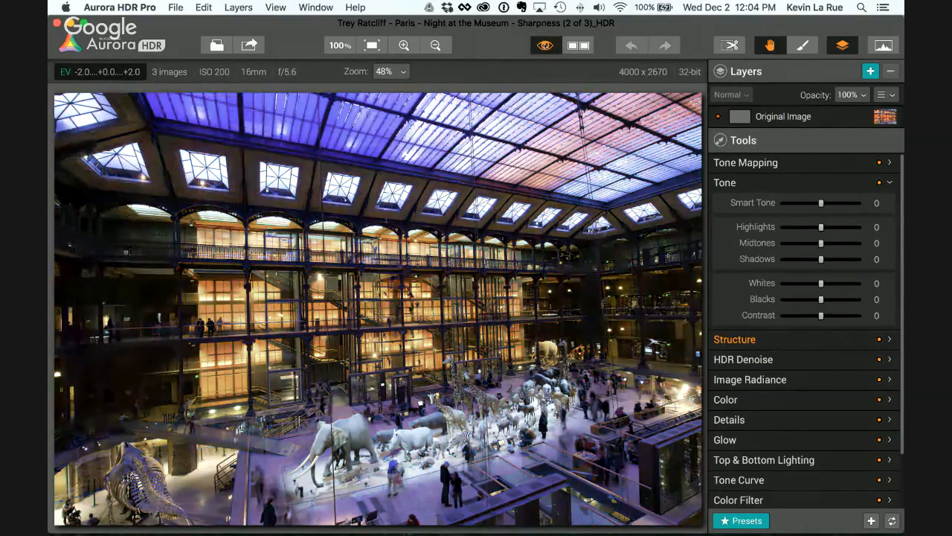
{"action": "left_click", "coordinate": [546, 46]}
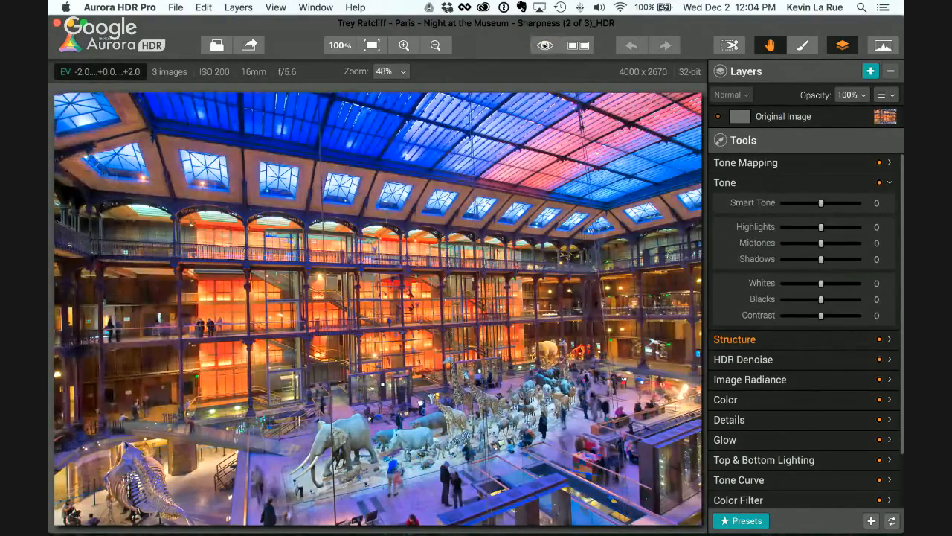
{"action": "left_click", "coordinate": [744, 520]}
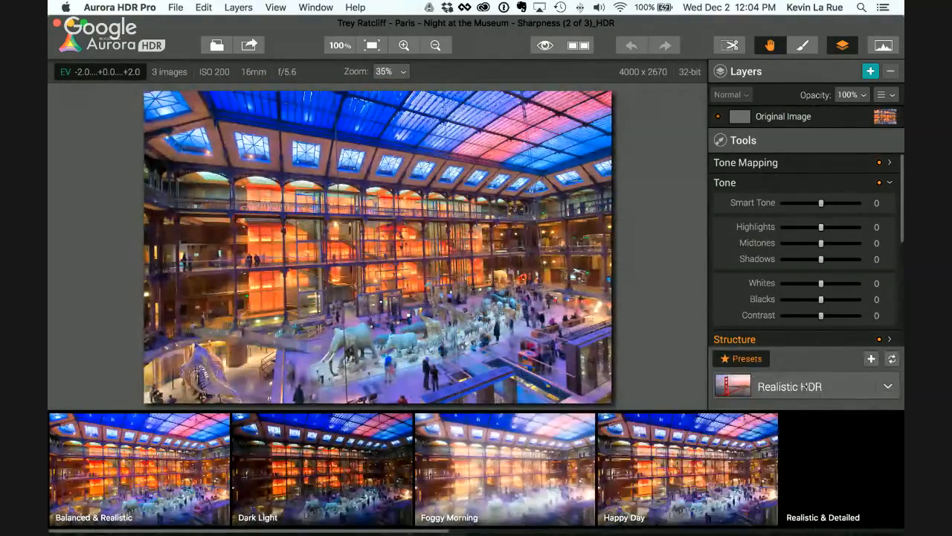
{"action": "left_click", "coordinate": [807, 386]}
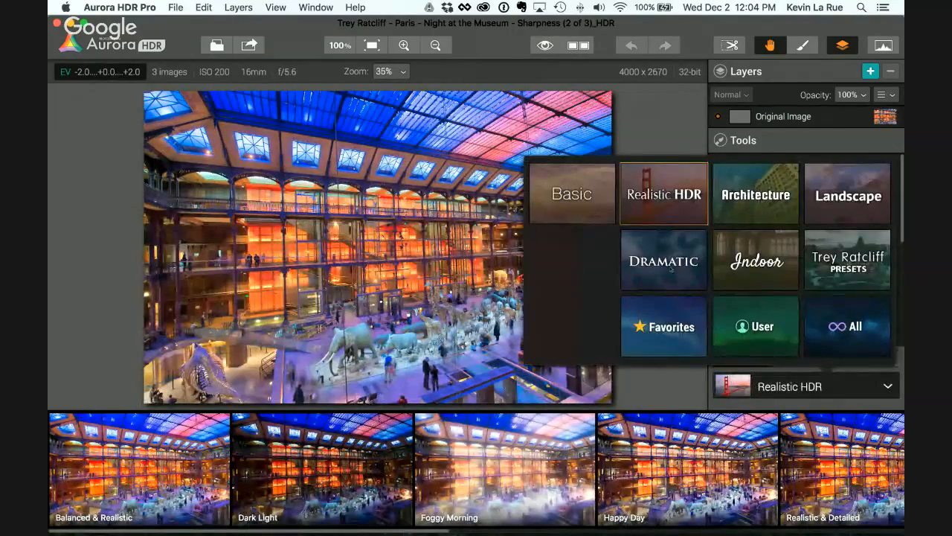
{"action": "left_click", "coordinate": [850, 262]}
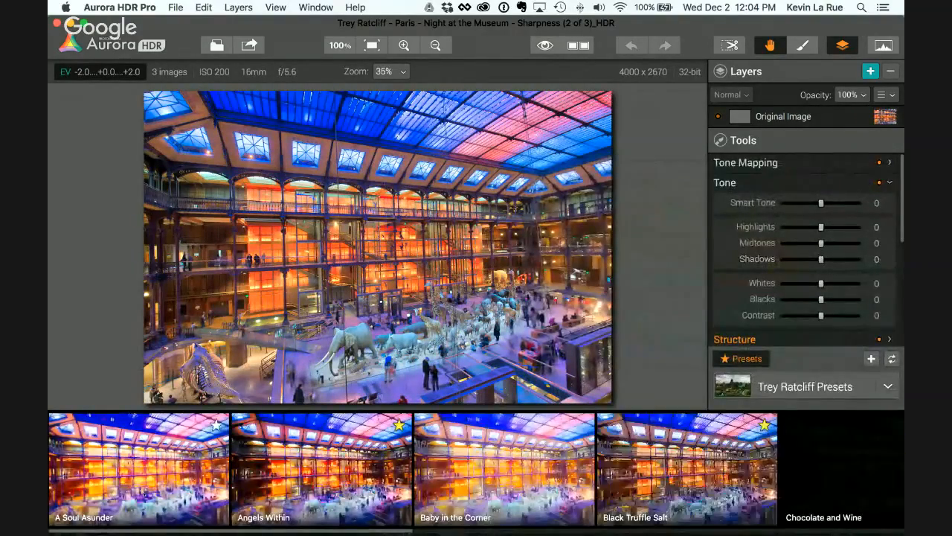
{"action": "left_click", "coordinate": [733, 494]}
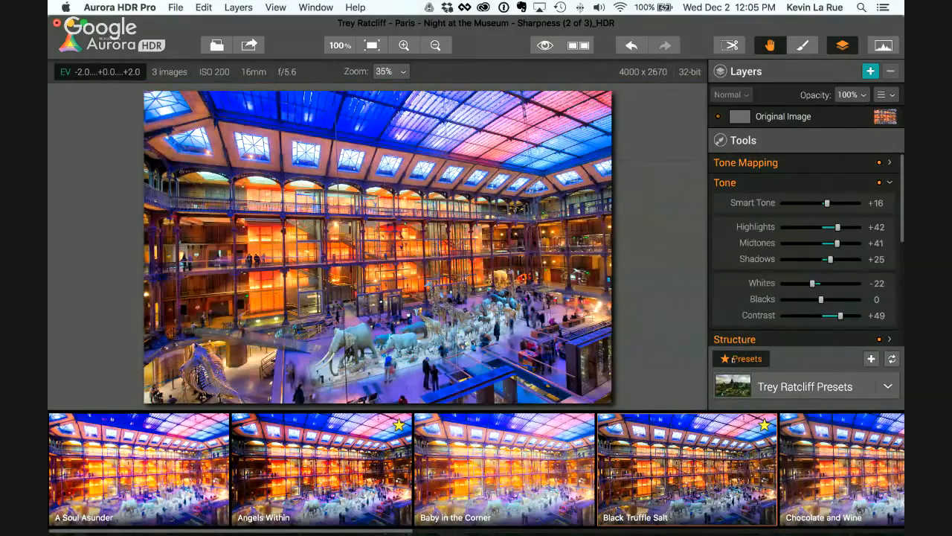
{"action": "left_click", "coordinate": [742, 358]}
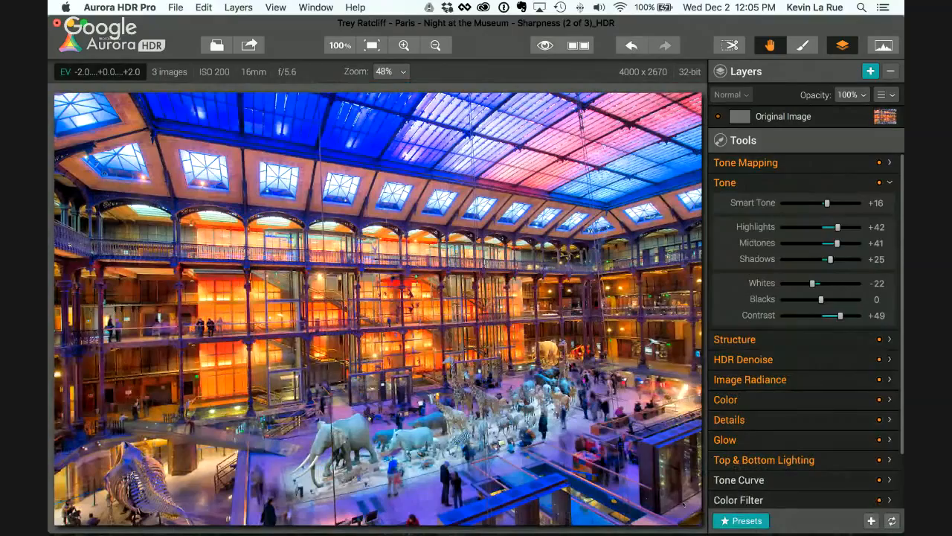
Step: Brighten the museum image's darker tones by slightly raising the lower part of the RGB tone curve
{"action": "left_click", "coordinate": [752, 179]}
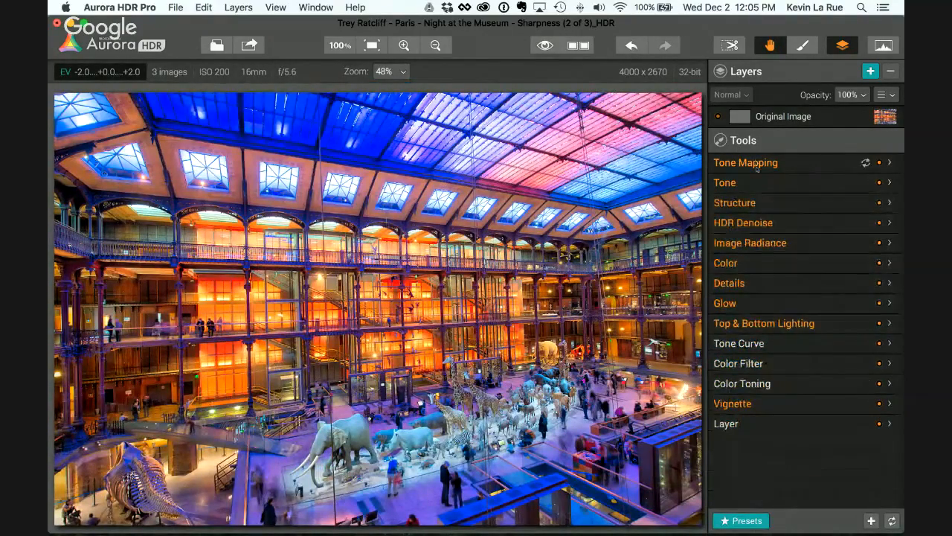
{"action": "left_click", "coordinate": [757, 343]}
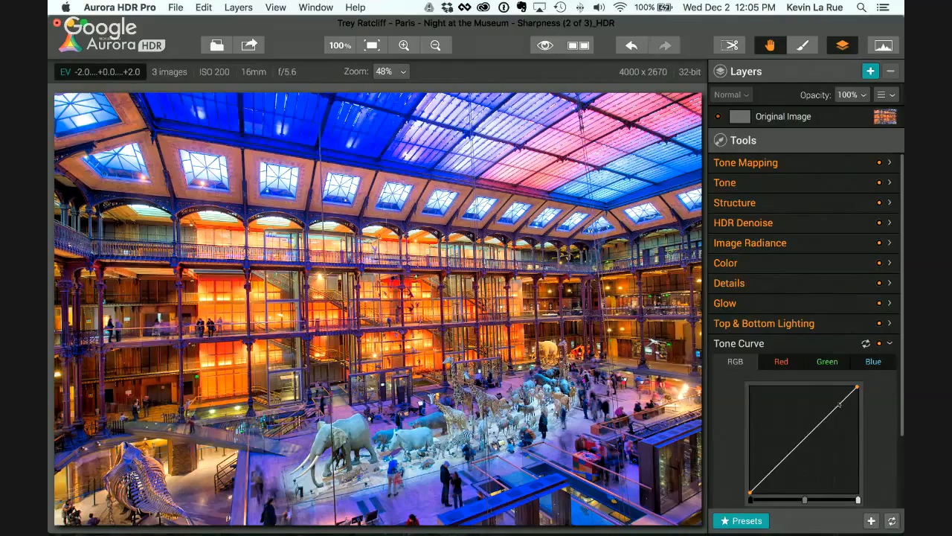
{"action": "left_click_drag", "start_coordinate": [769, 476], "coordinate": [771, 468]}
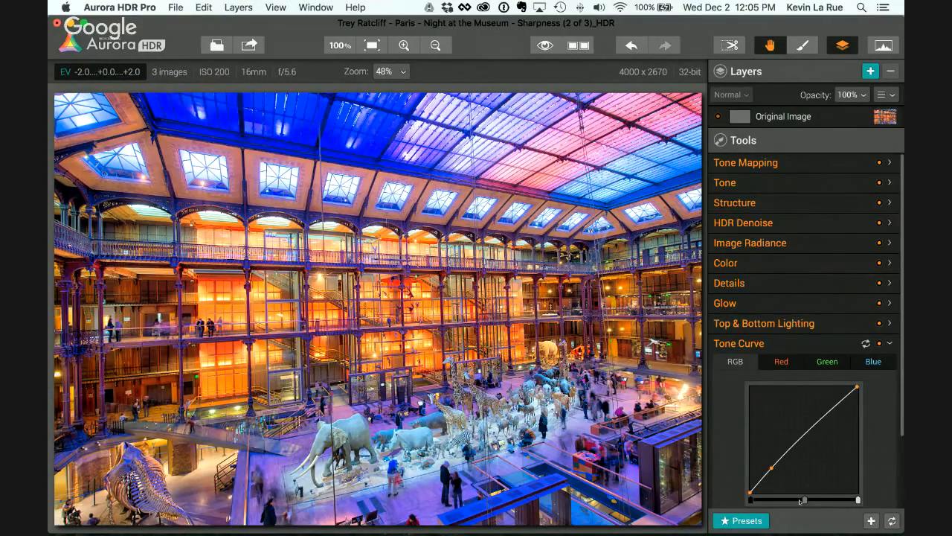
{"action": "left_click", "coordinate": [729, 346]}
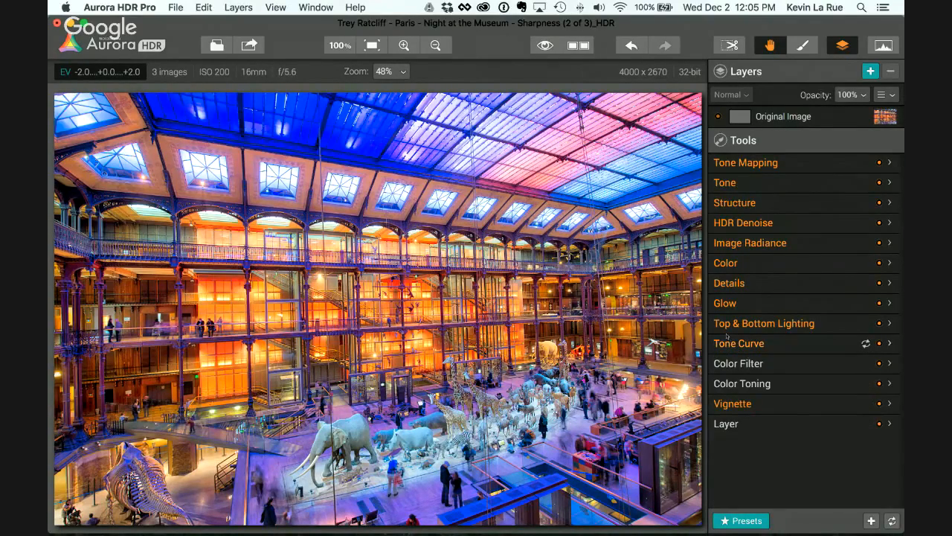
Step: Compare the original and edited museum images side by side, examining the animal exhibits and the ceiling up close
{"action": "left_click", "coordinate": [579, 45]}
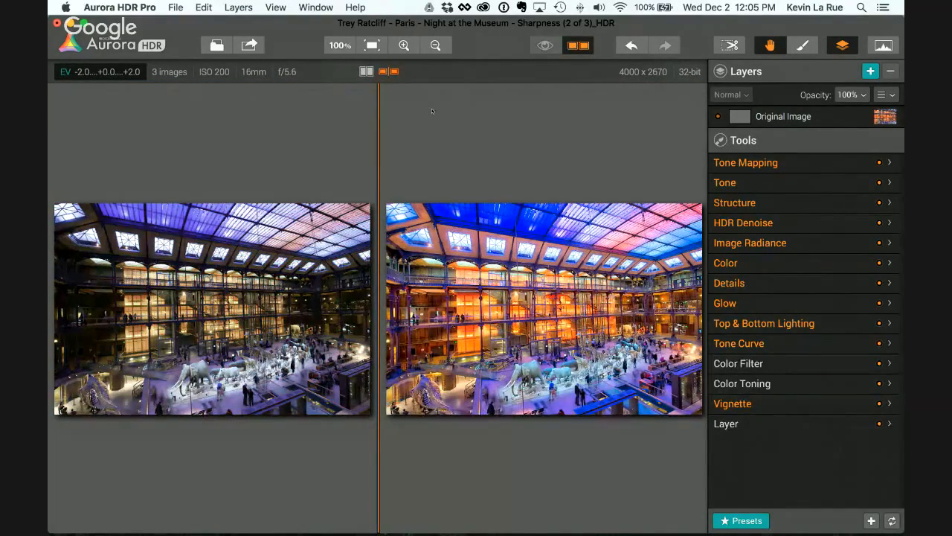
{"action": "left_click", "coordinate": [404, 45]}
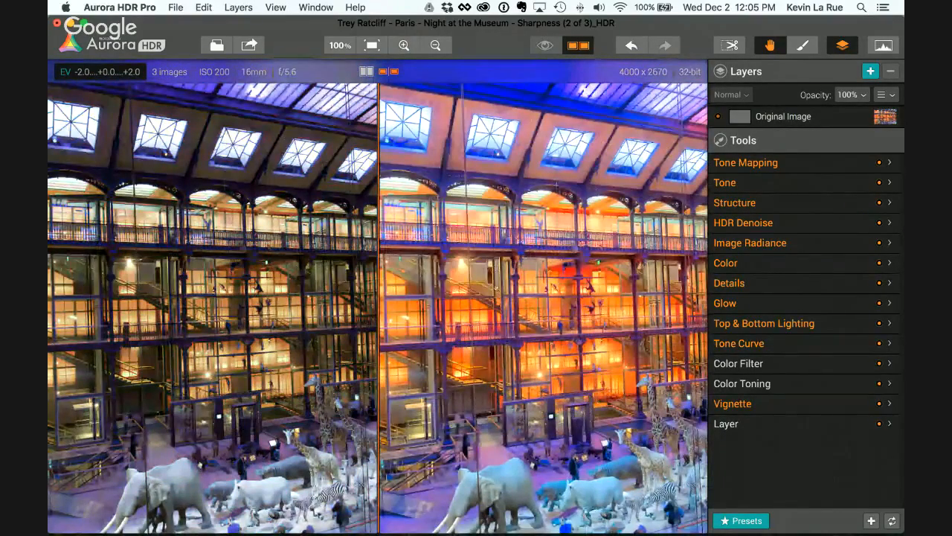
{"action": "left_click_drag", "start_coordinate": [567, 430], "coordinate": [551, 346]}
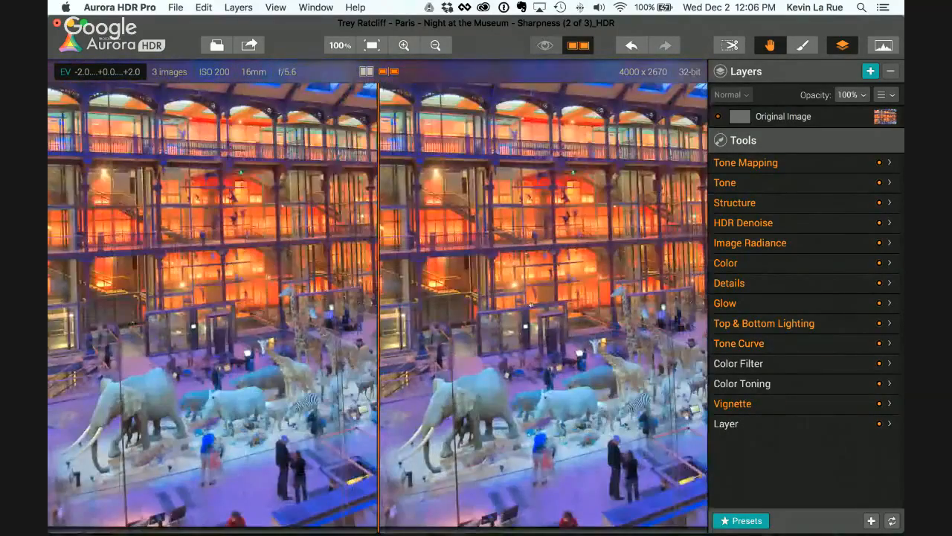
{"action": "left_click_drag", "start_coordinate": [488, 287], "coordinate": [511, 460]}
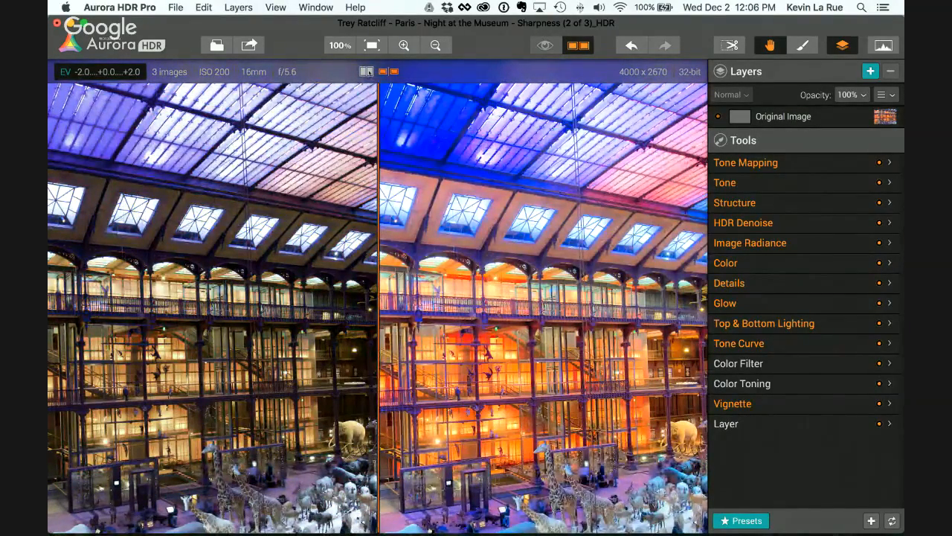
Step: Compare before and after in a split view, shift the divider to reveal more of the edit, and return to the single view
{"action": "left_click", "coordinate": [365, 72]}
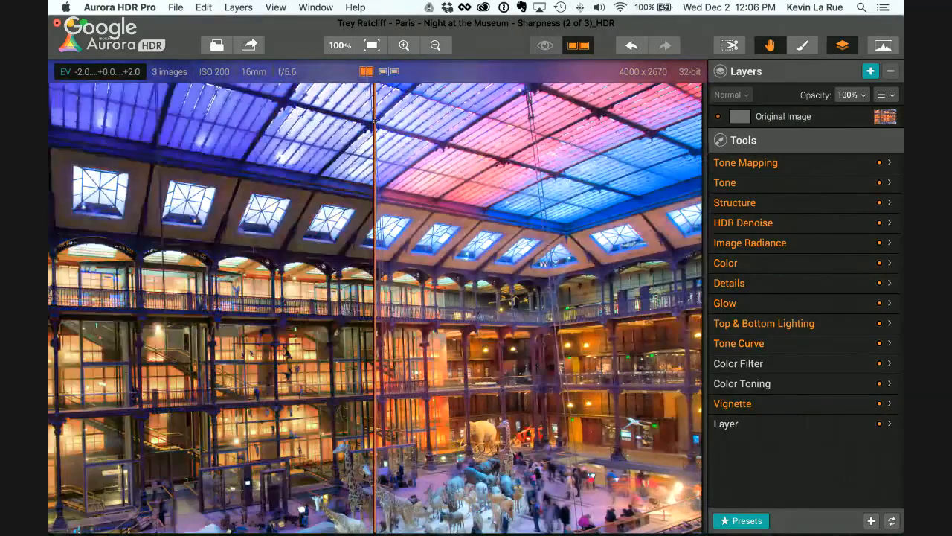
{"action": "left_click_drag", "start_coordinate": [375, 119], "coordinate": [273, 158]}
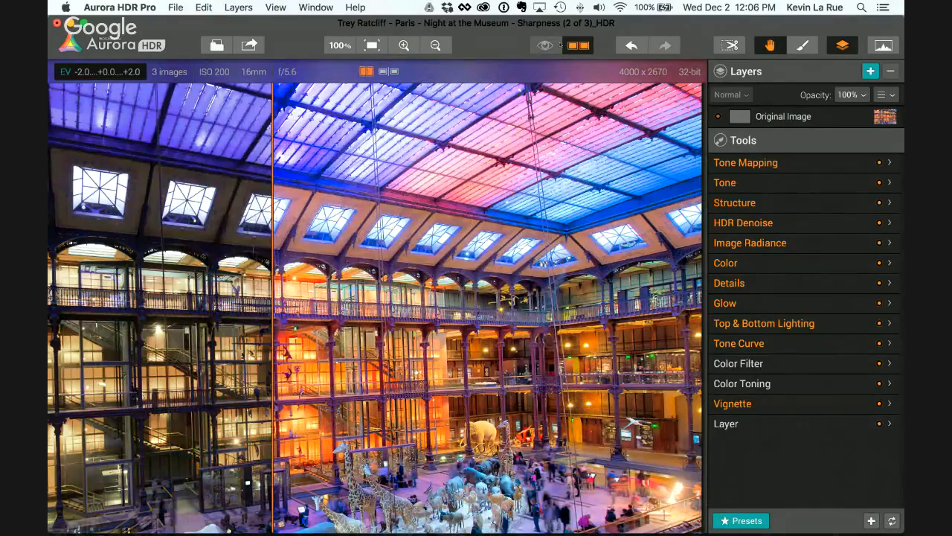
{"action": "left_click", "coordinate": [583, 46]}
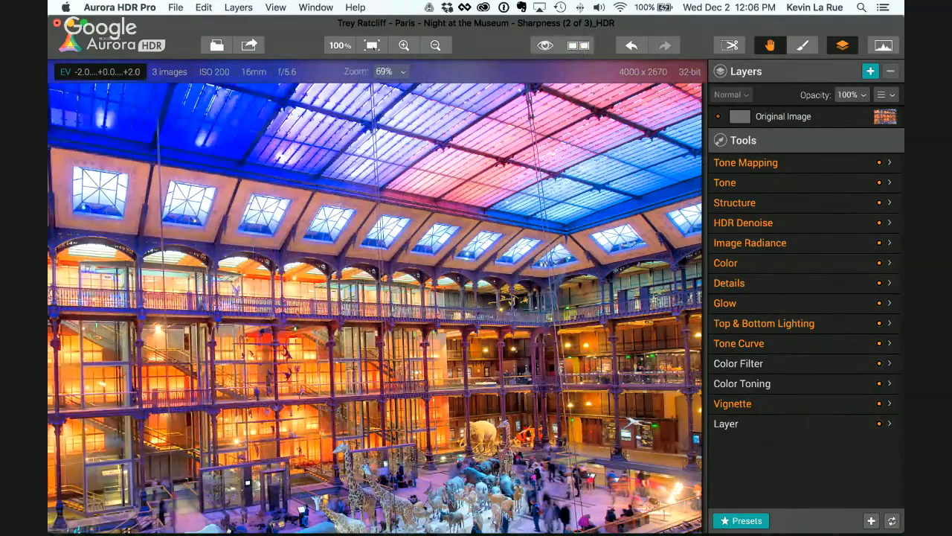
Step: Fit the whole museum image in the view and preview it in full screen
{"action": "left_click", "coordinate": [373, 46]}
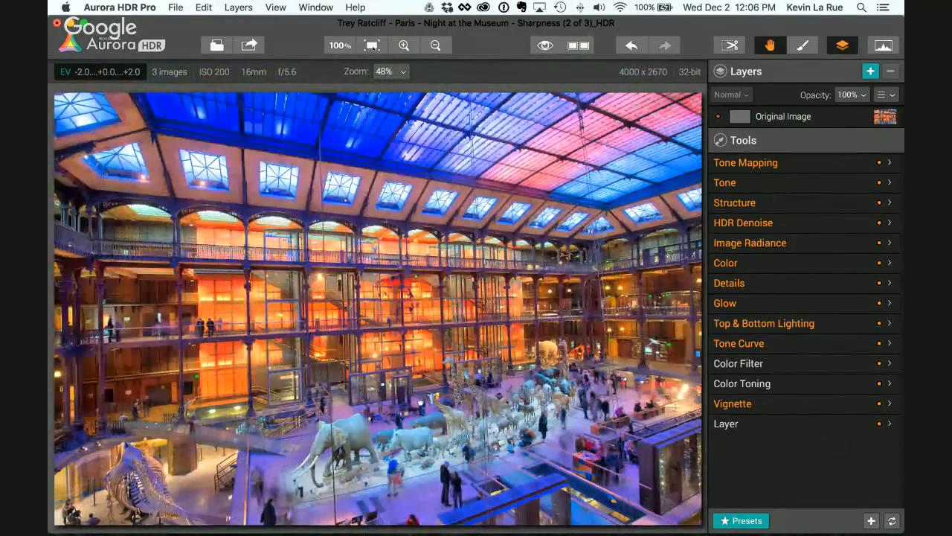
{"action": "key", "text": "f"}
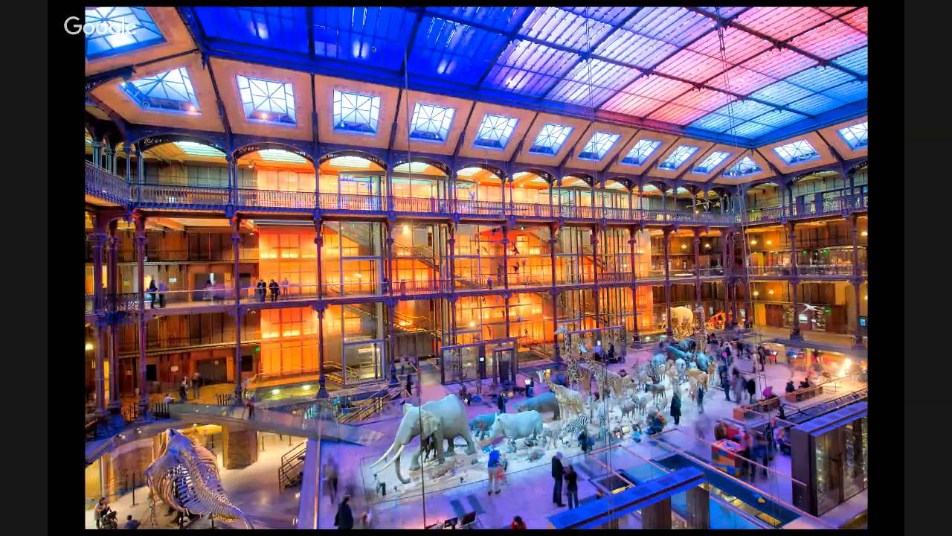
{"action": "key", "text": "Escape"}
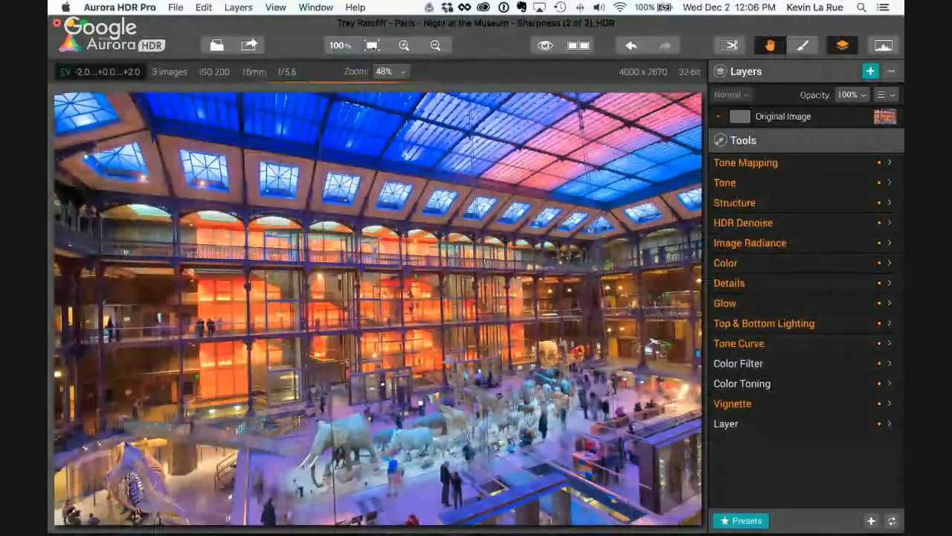